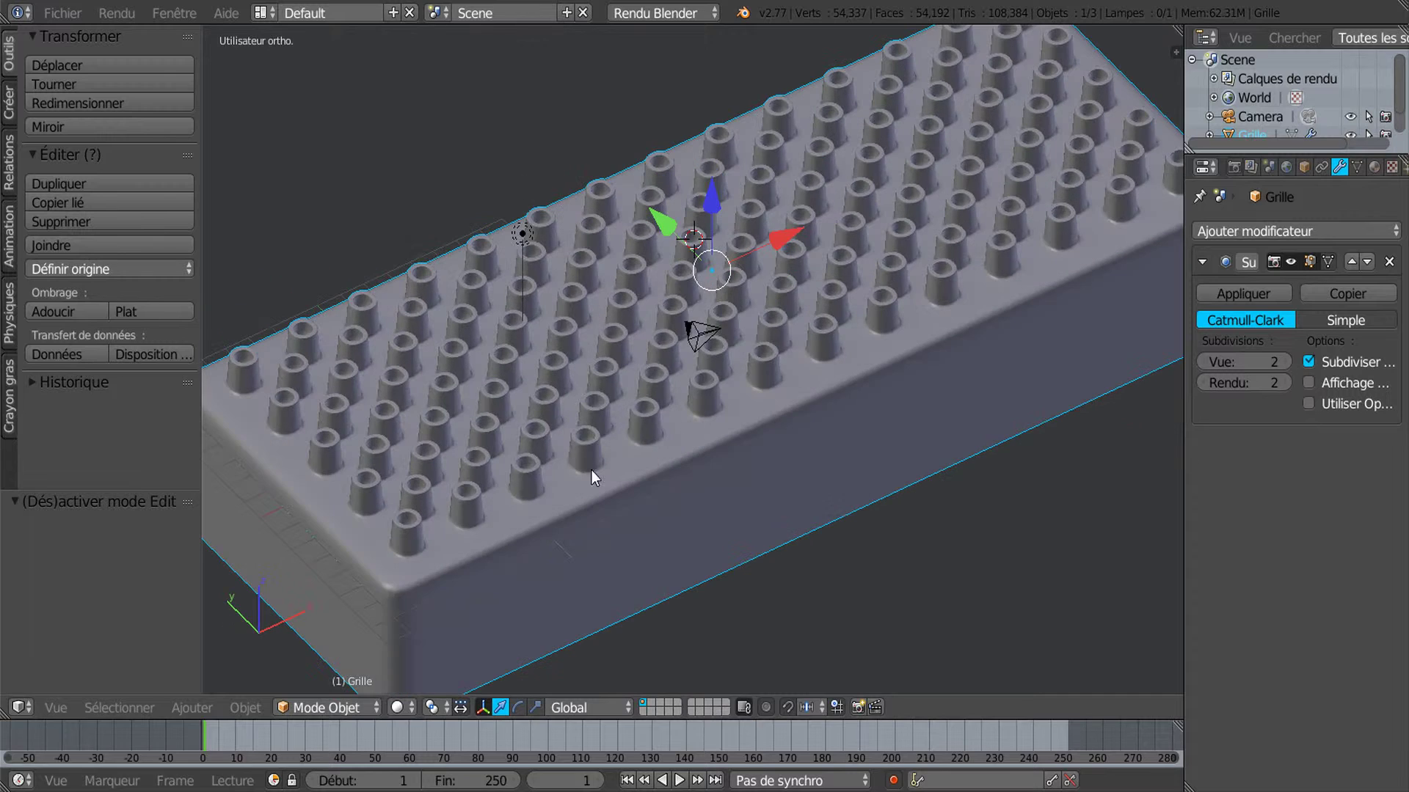
Examine the studs and the block from several angles, both up close and as a whole
scroll(772, 444, down, 3)
middle_drag(719, 437, 727, 461)
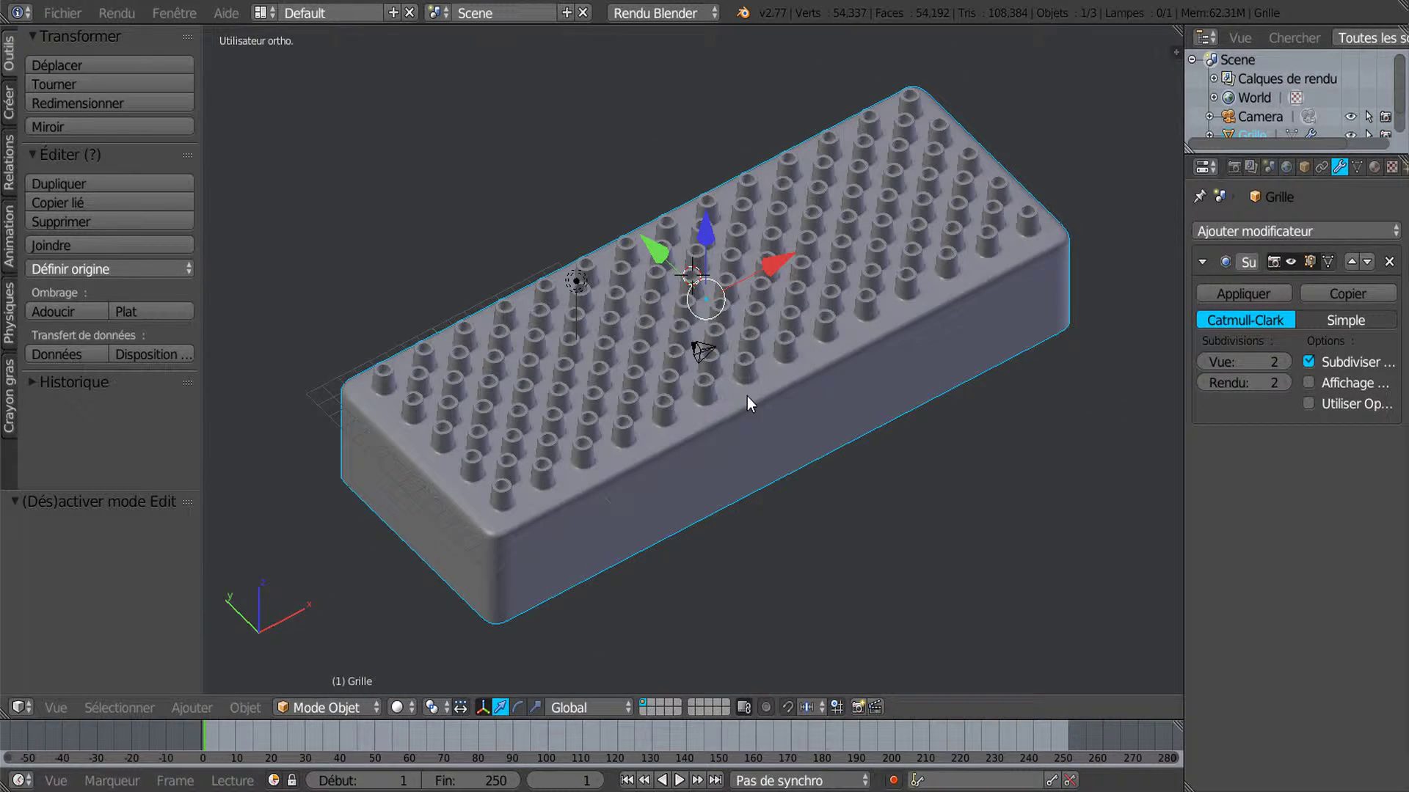
scroll(689, 394, up, 3)
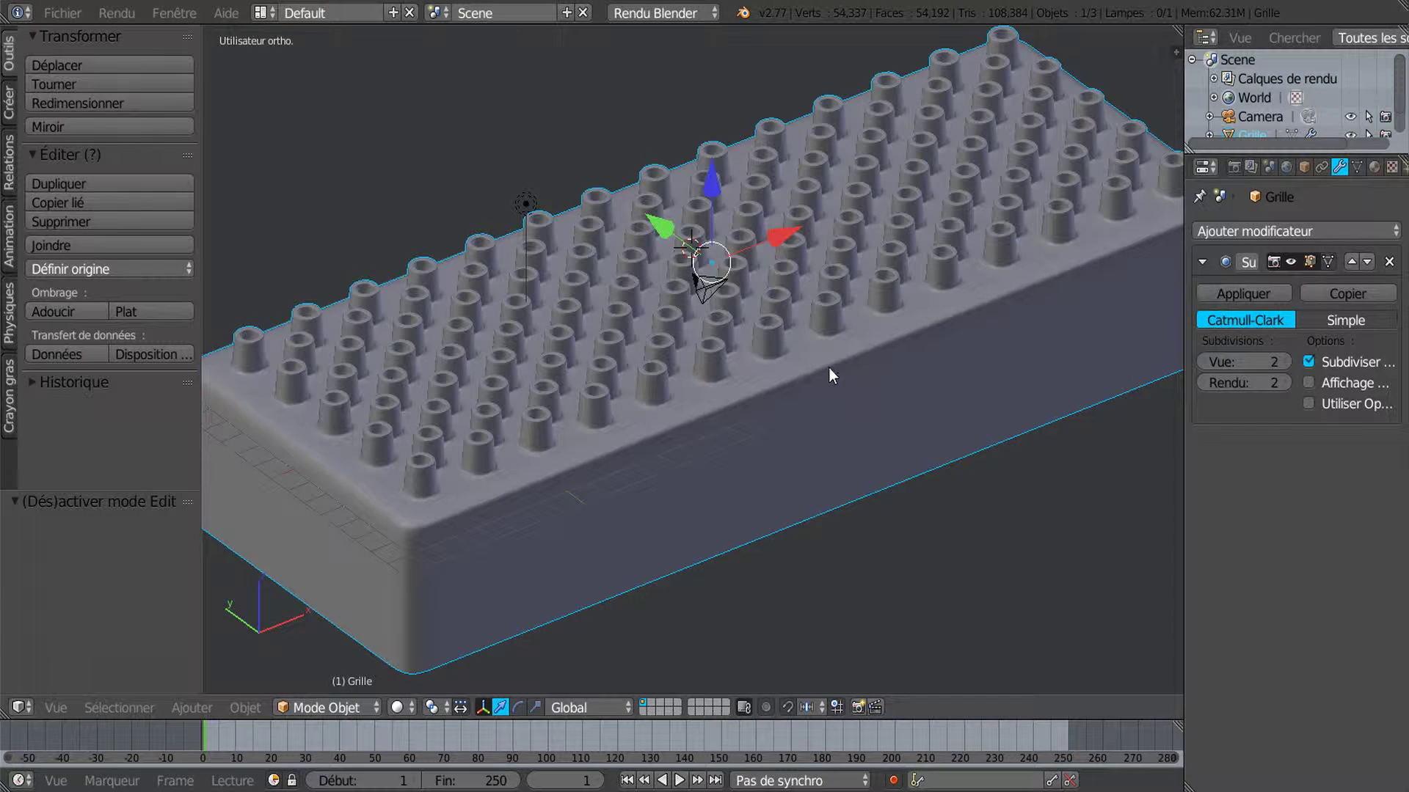
middle_drag(826, 370, 812, 414)
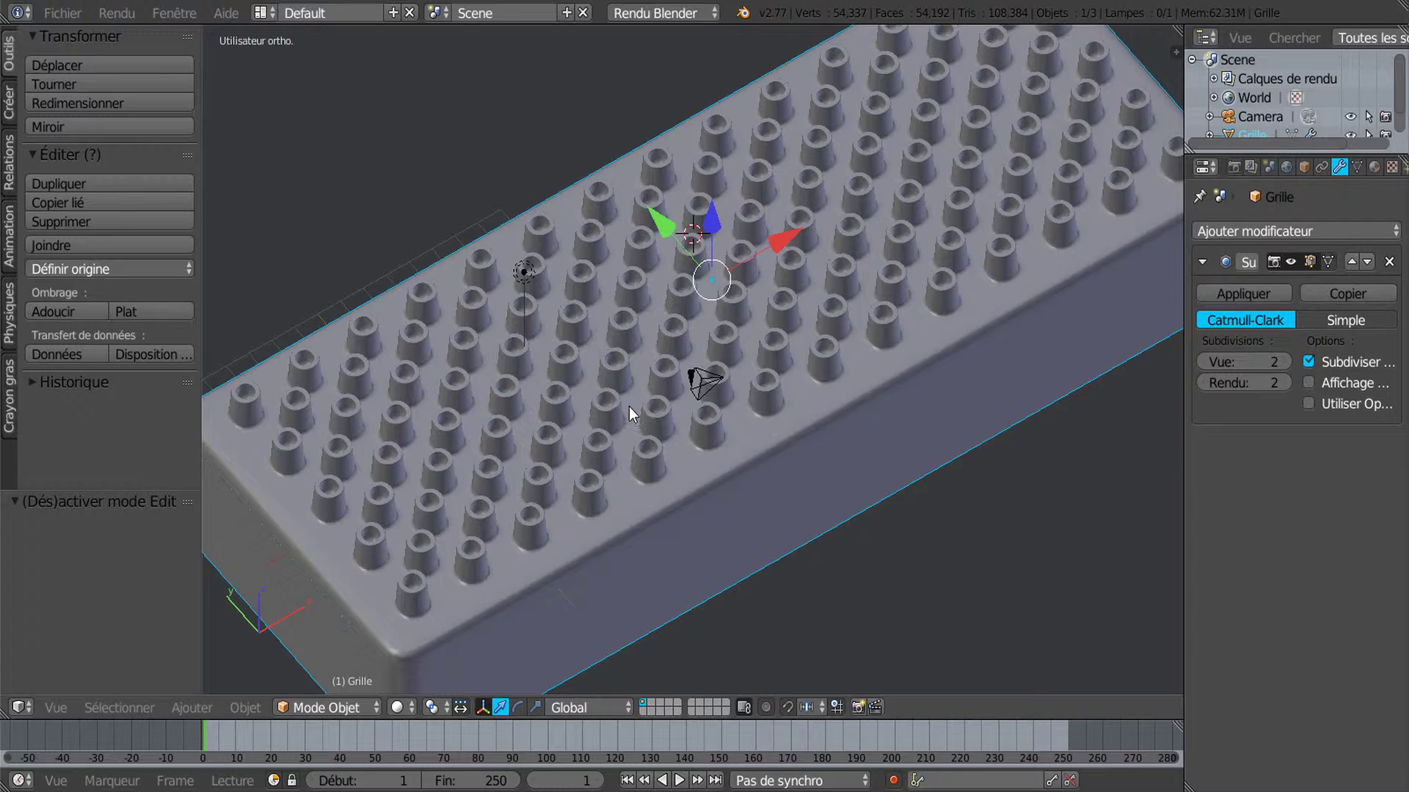
scroll(500, 358, up, 2)
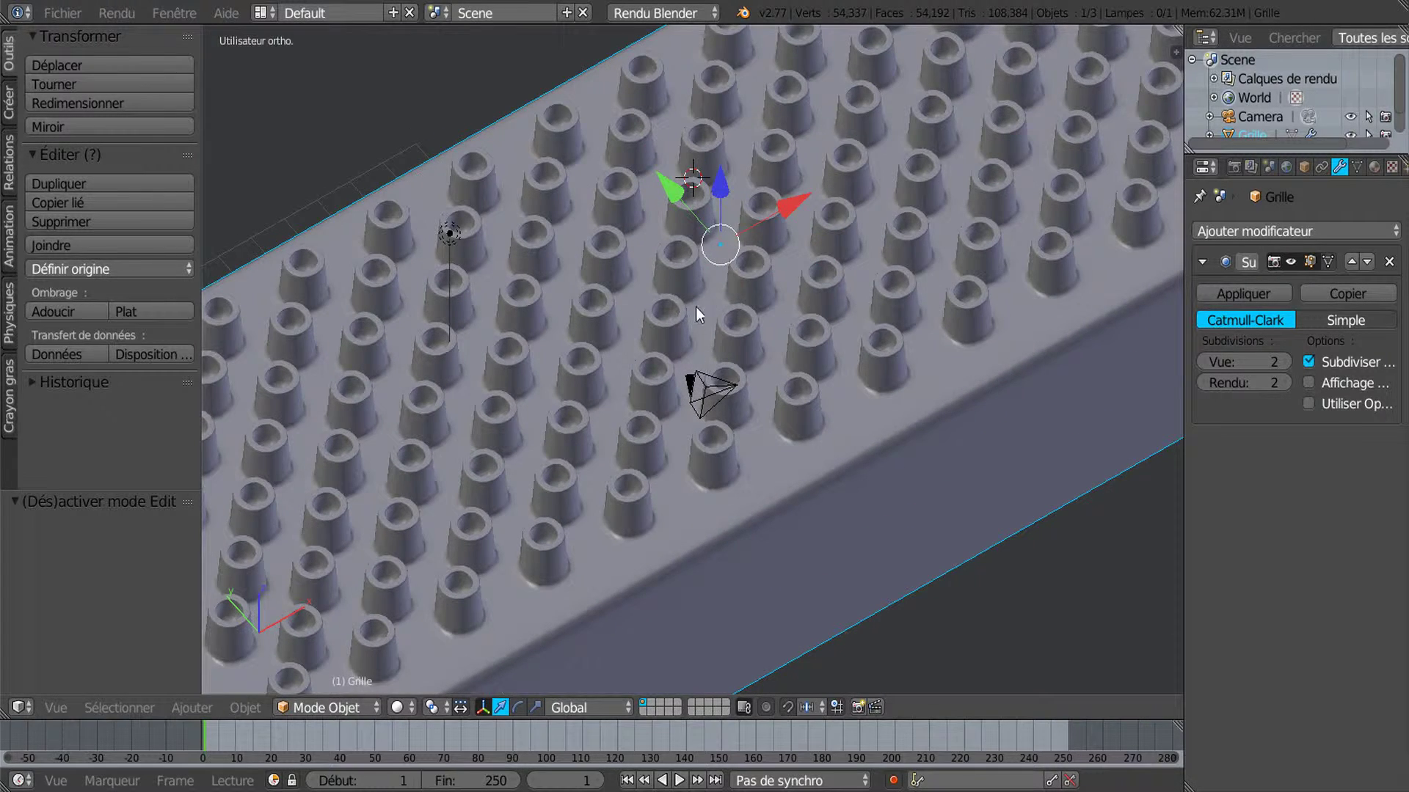
scroll(696, 308, down, 3)
middle_drag(695, 325, 657, 391)
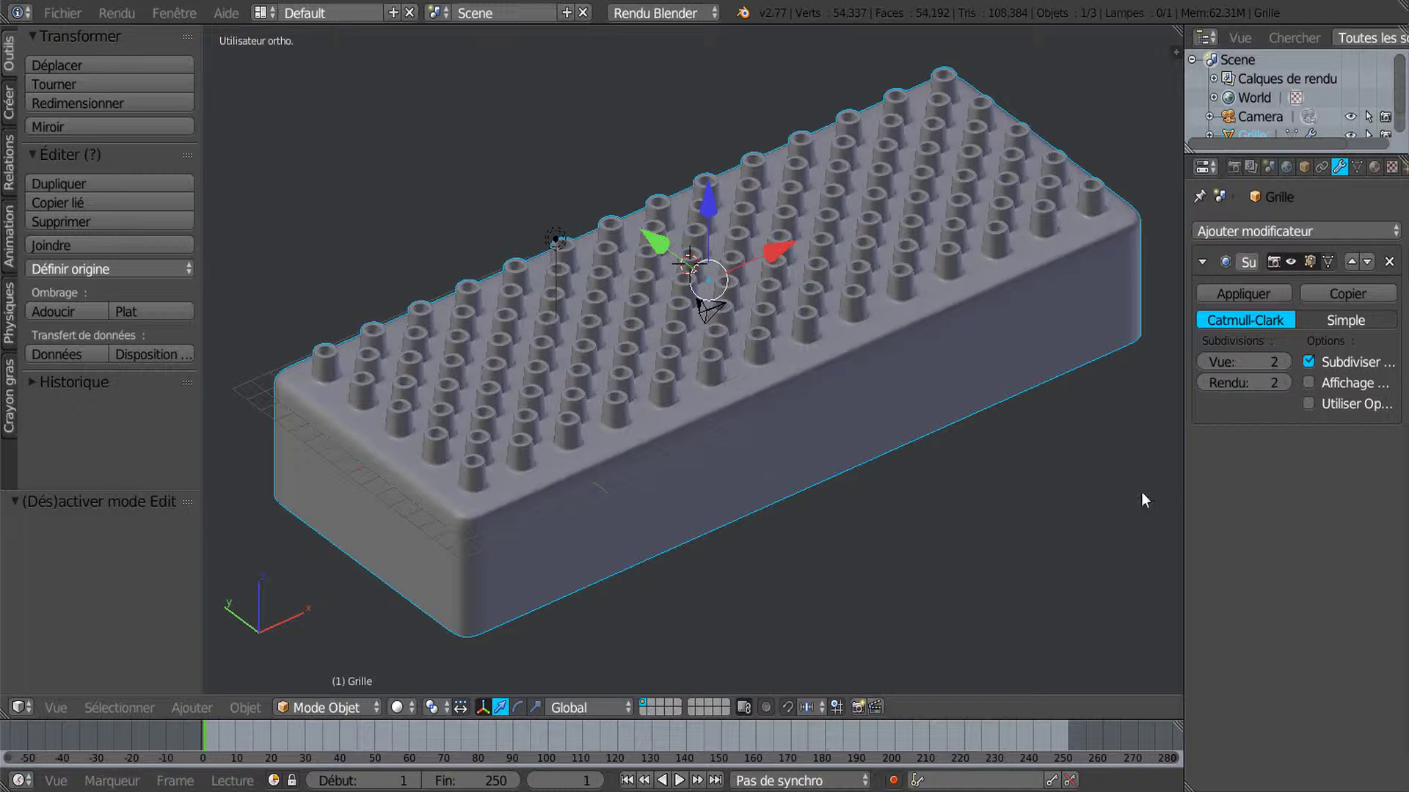
Widen the 3D viewport to give the studded block more room
drag(1193, 456, 1304, 444)
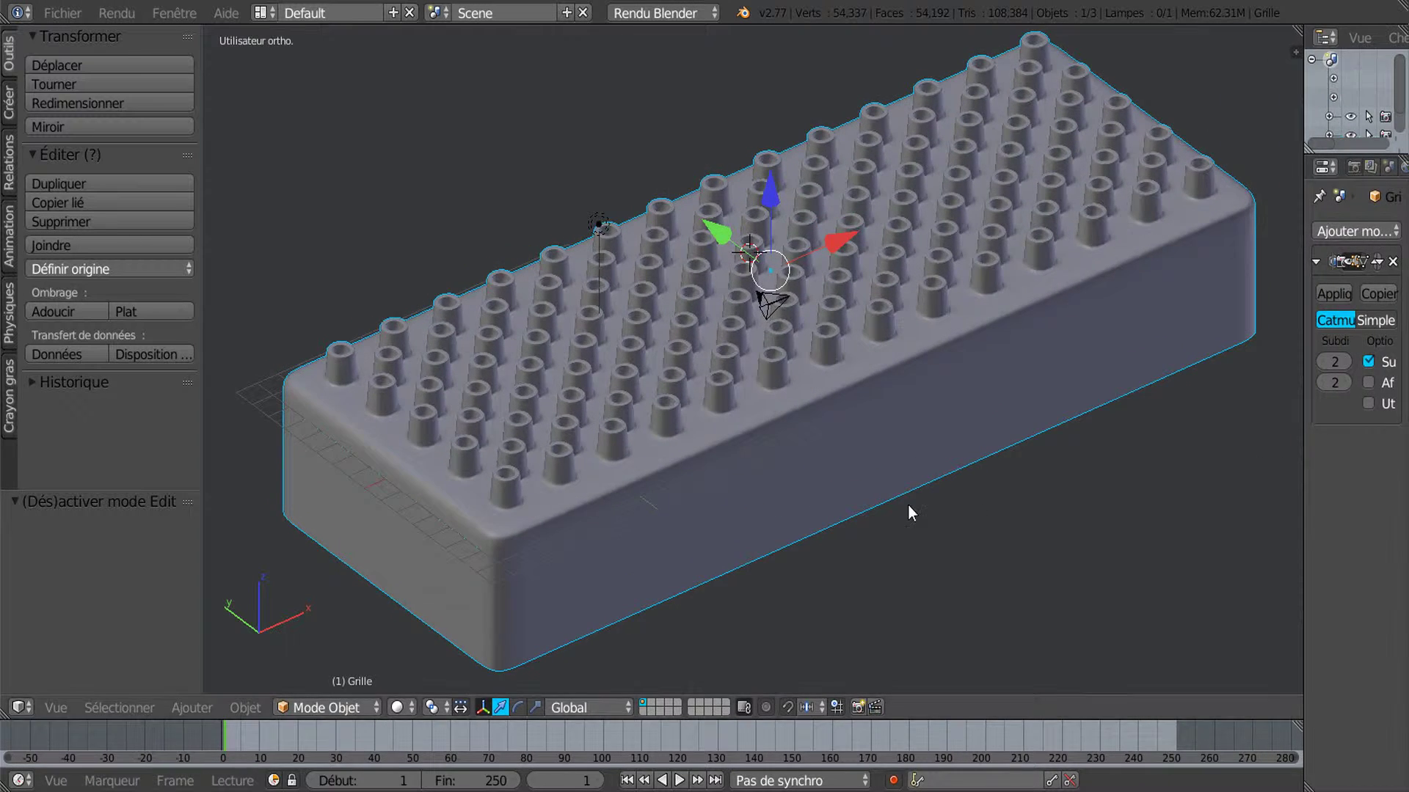
shift+middle_drag(907, 510, 871, 437)
scroll(759, 504, up, 1)
scroll(759, 504, down, 1)
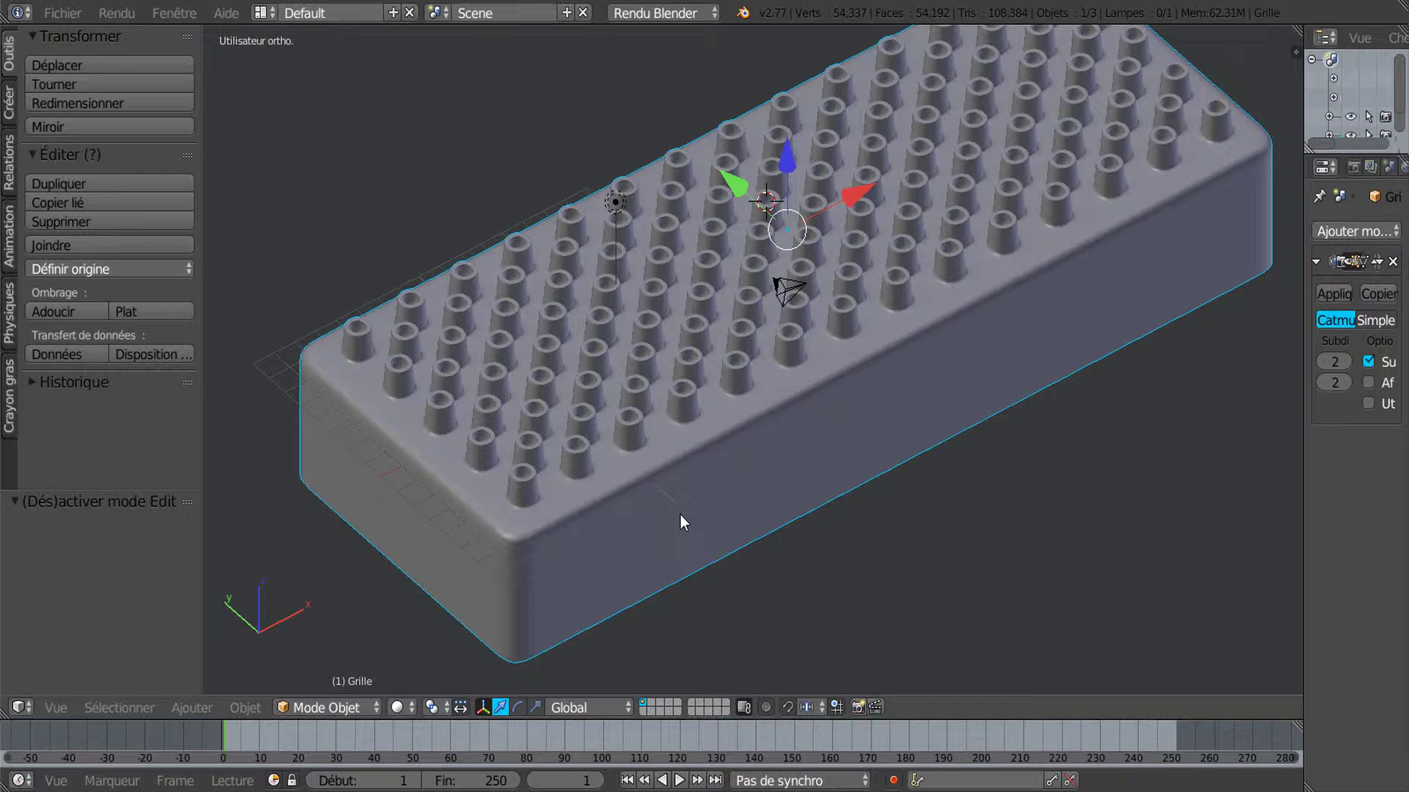
scroll(697, 503, up, 2)
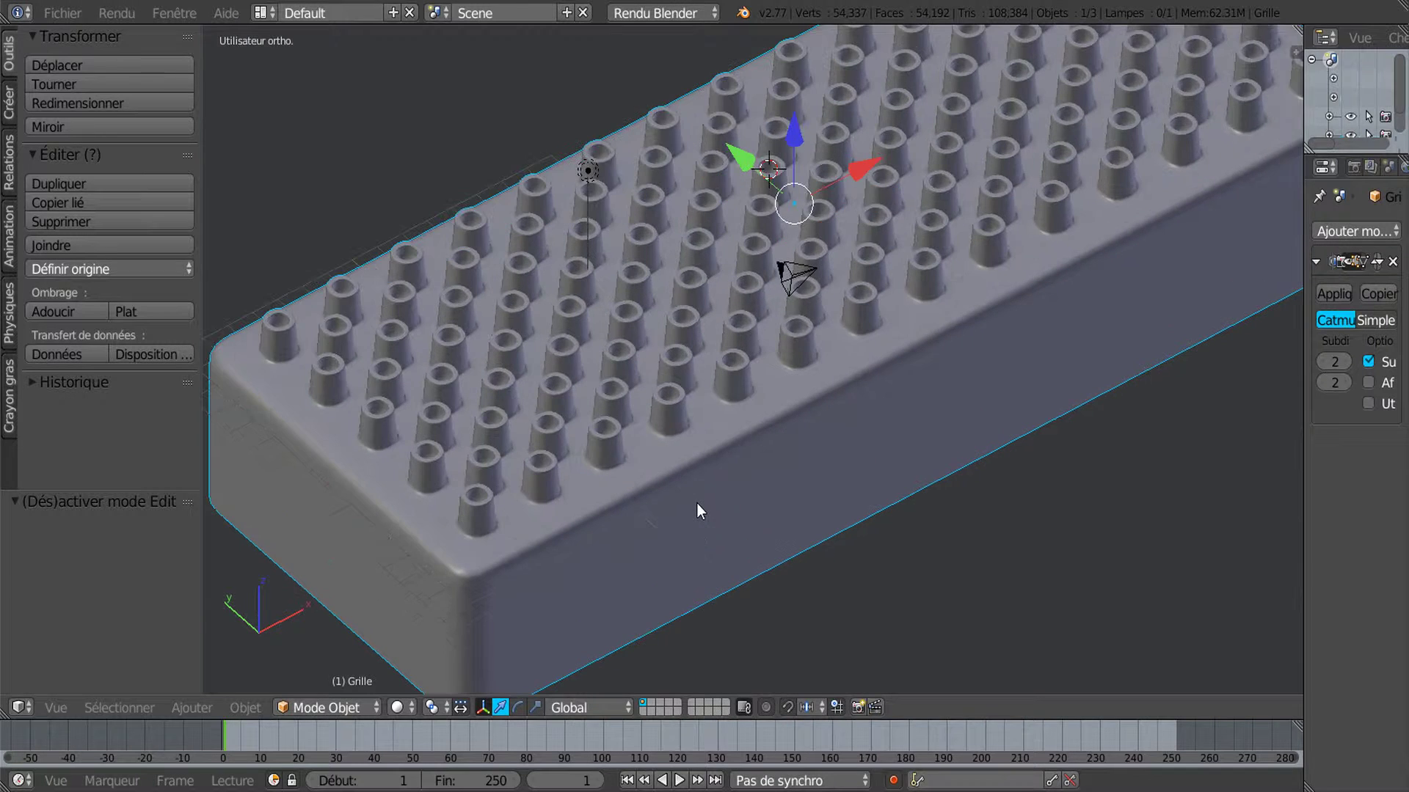
Enter edit mode with face selection and select one flat top face between two studs near the long front edge
key(Tab)
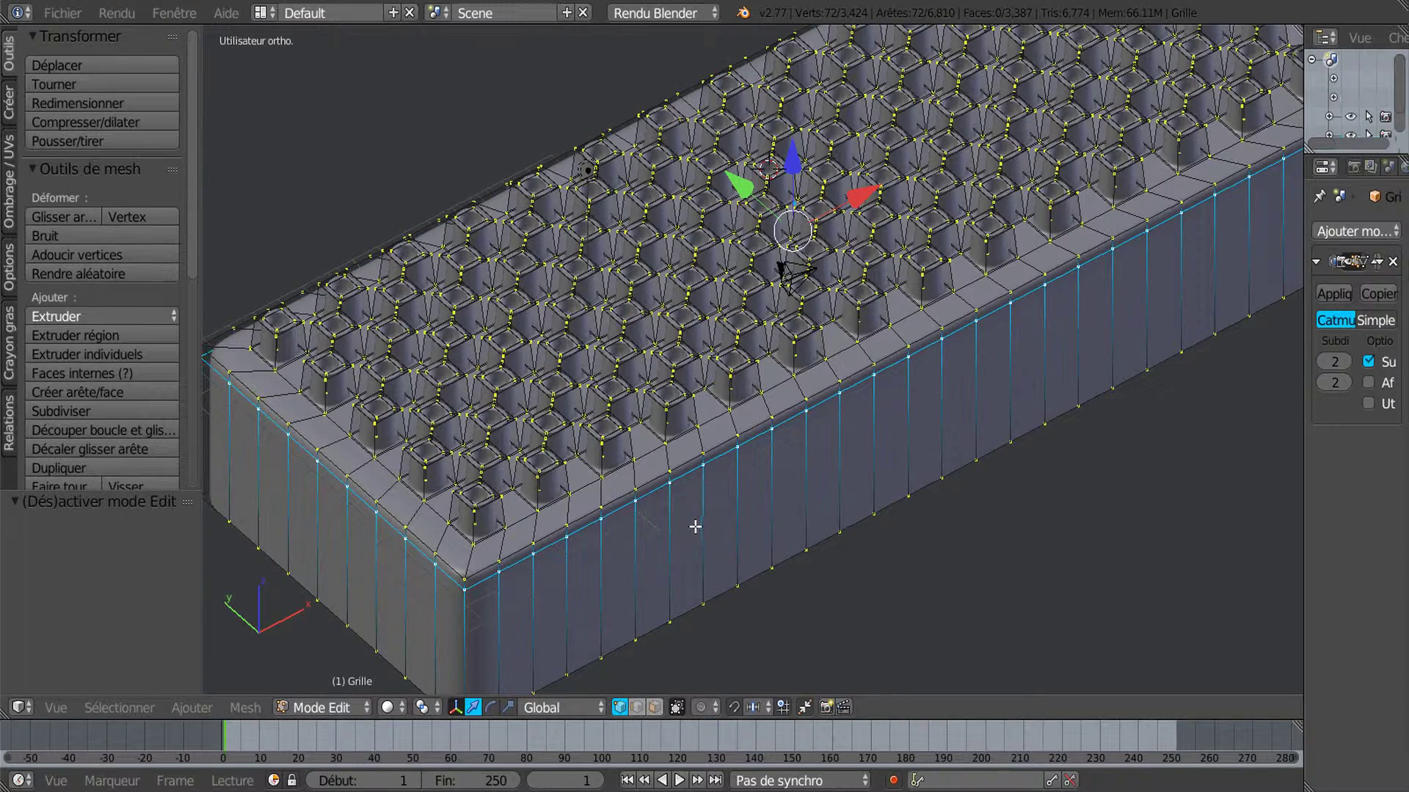
click(654, 708)
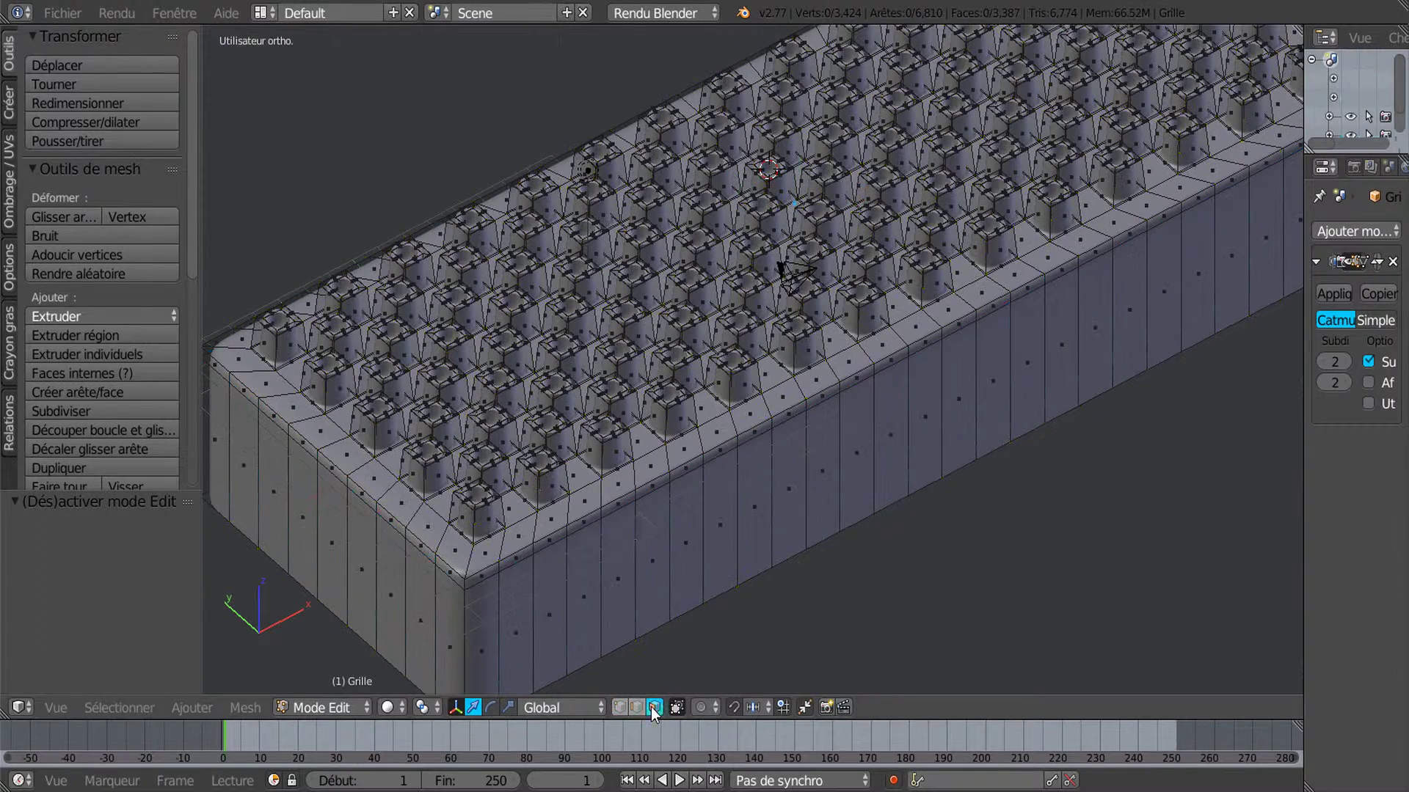
scroll(636, 551, up, 2)
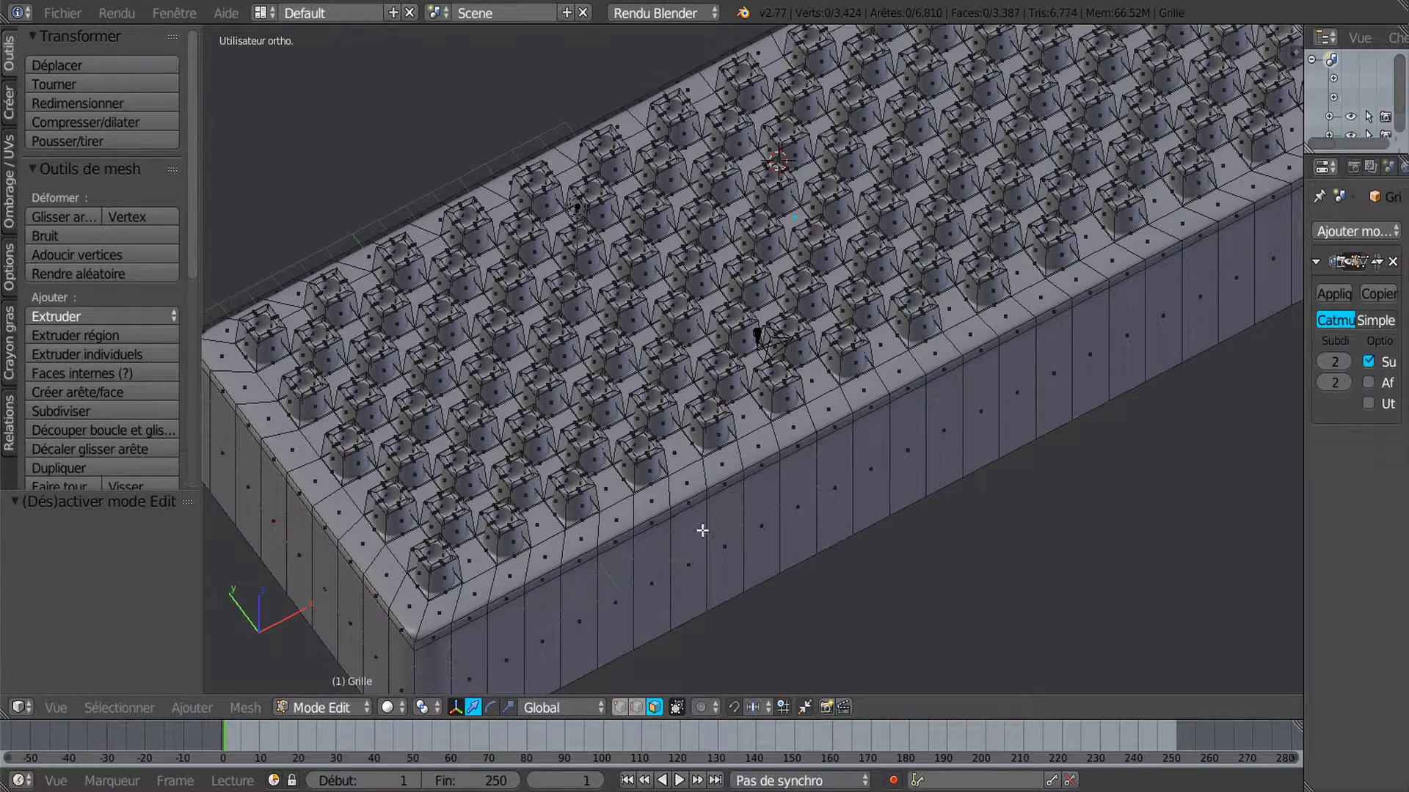
scroll(763, 550, up, 3)
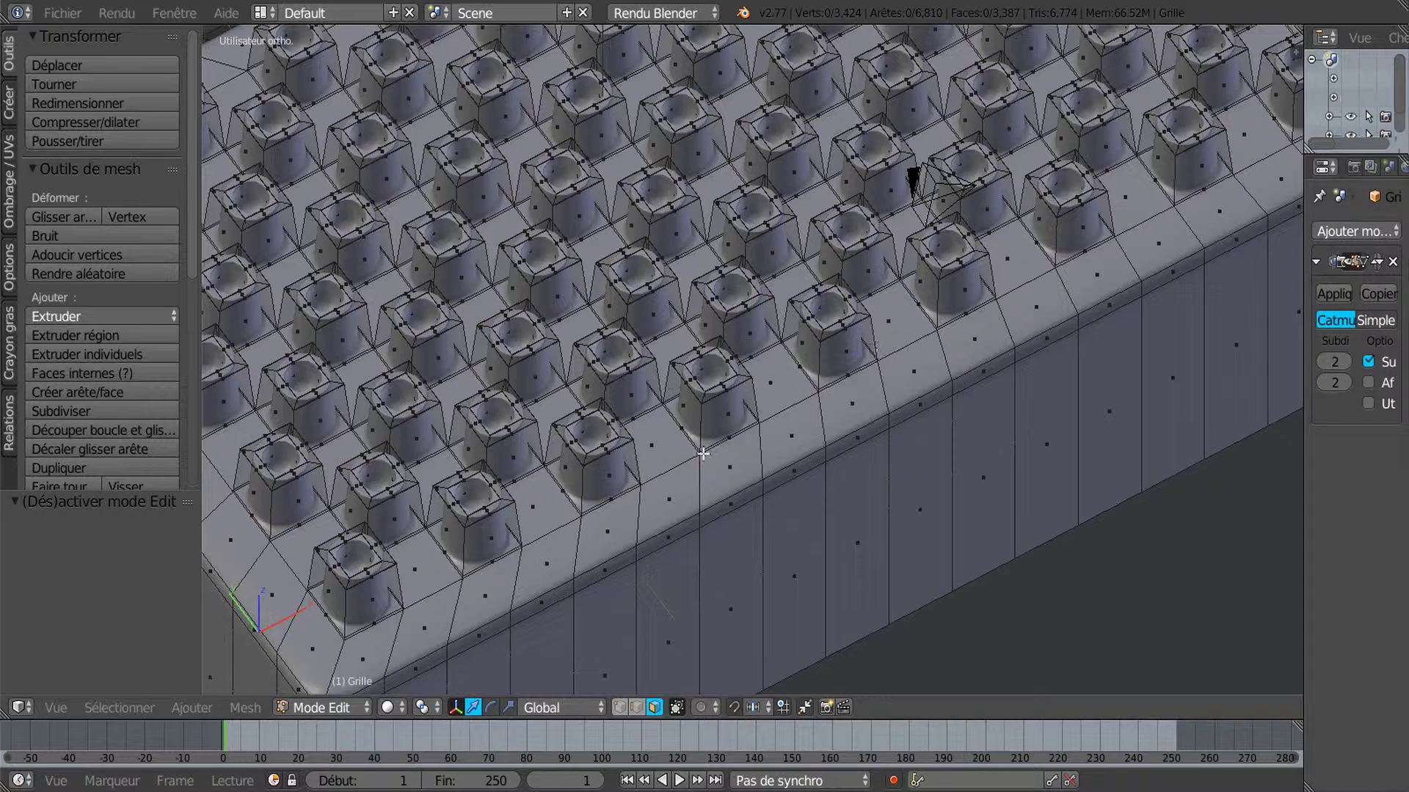
right_click(652, 451)
middle_drag(489, 615, 529, 570)
scroll(530, 571, down, 2)
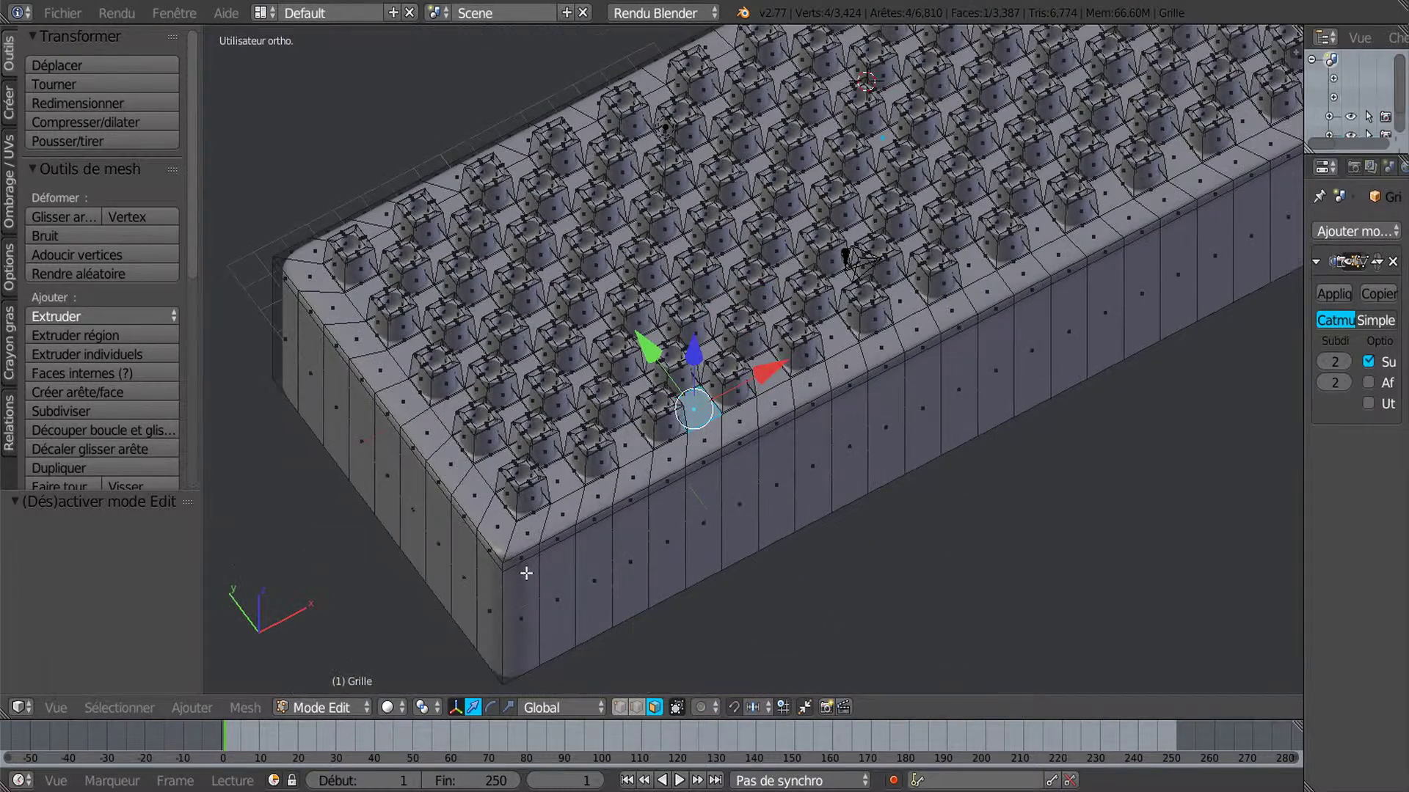
scroll(683, 484, up, 1)
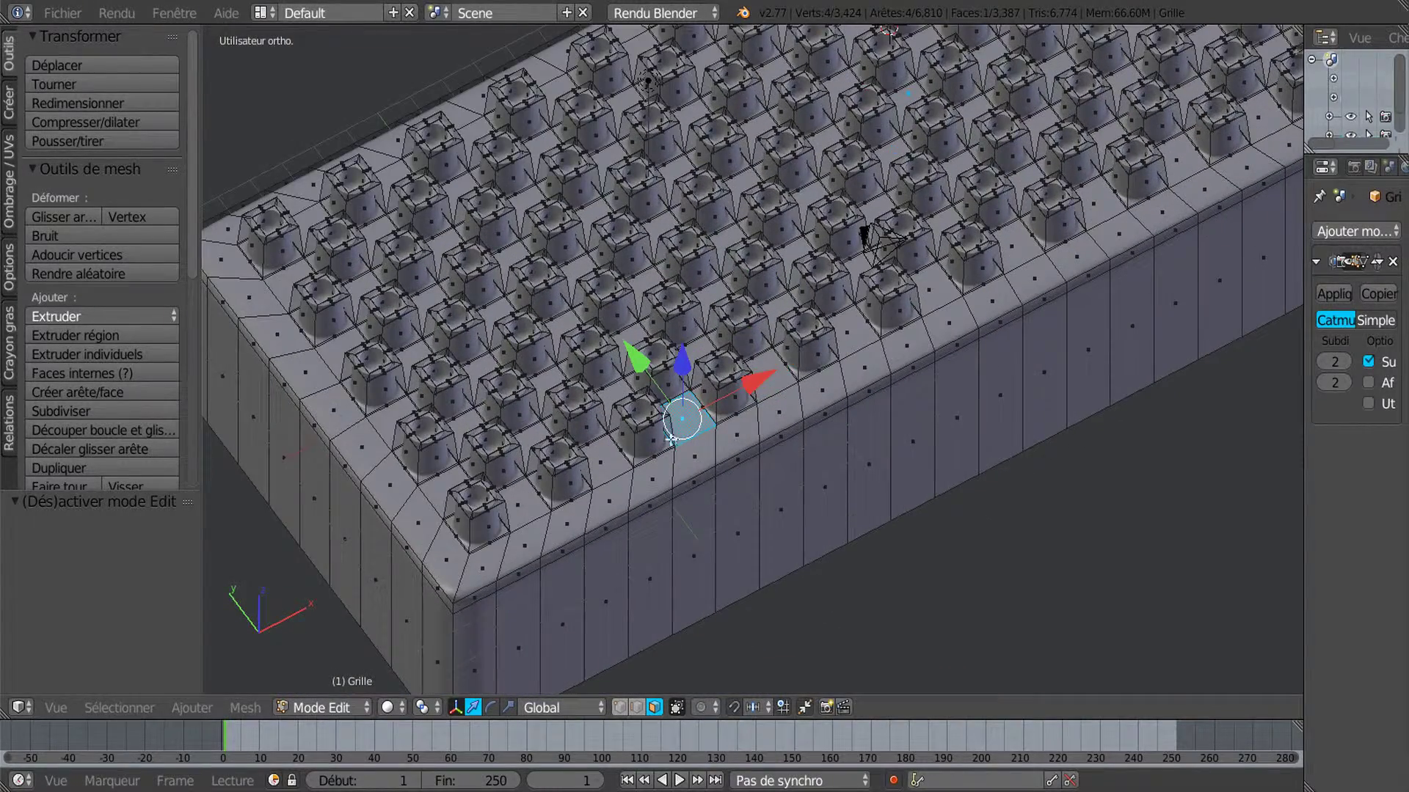
Extend the selection to all similar faces by area (Zone/Aire)
click(198, 708)
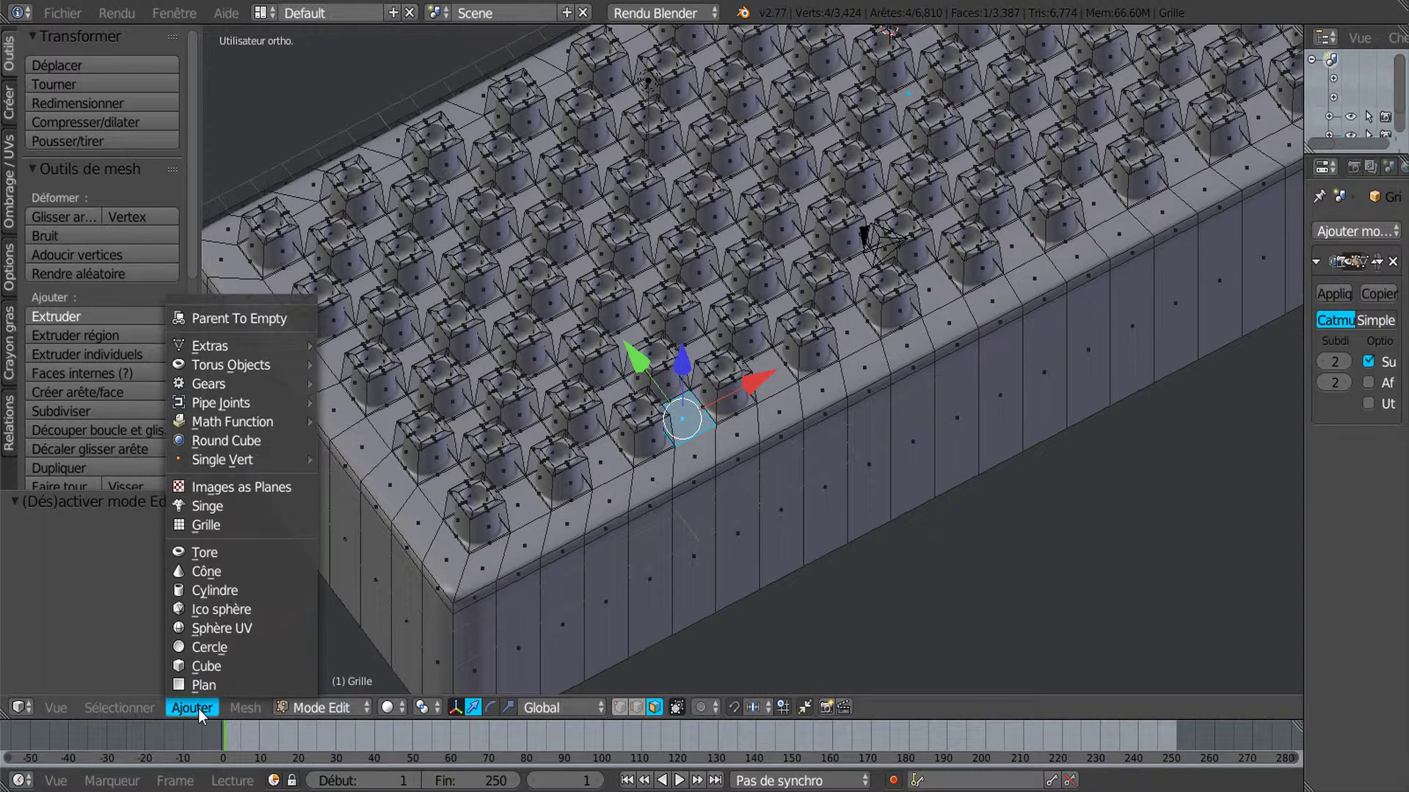
mouse_move(135, 704)
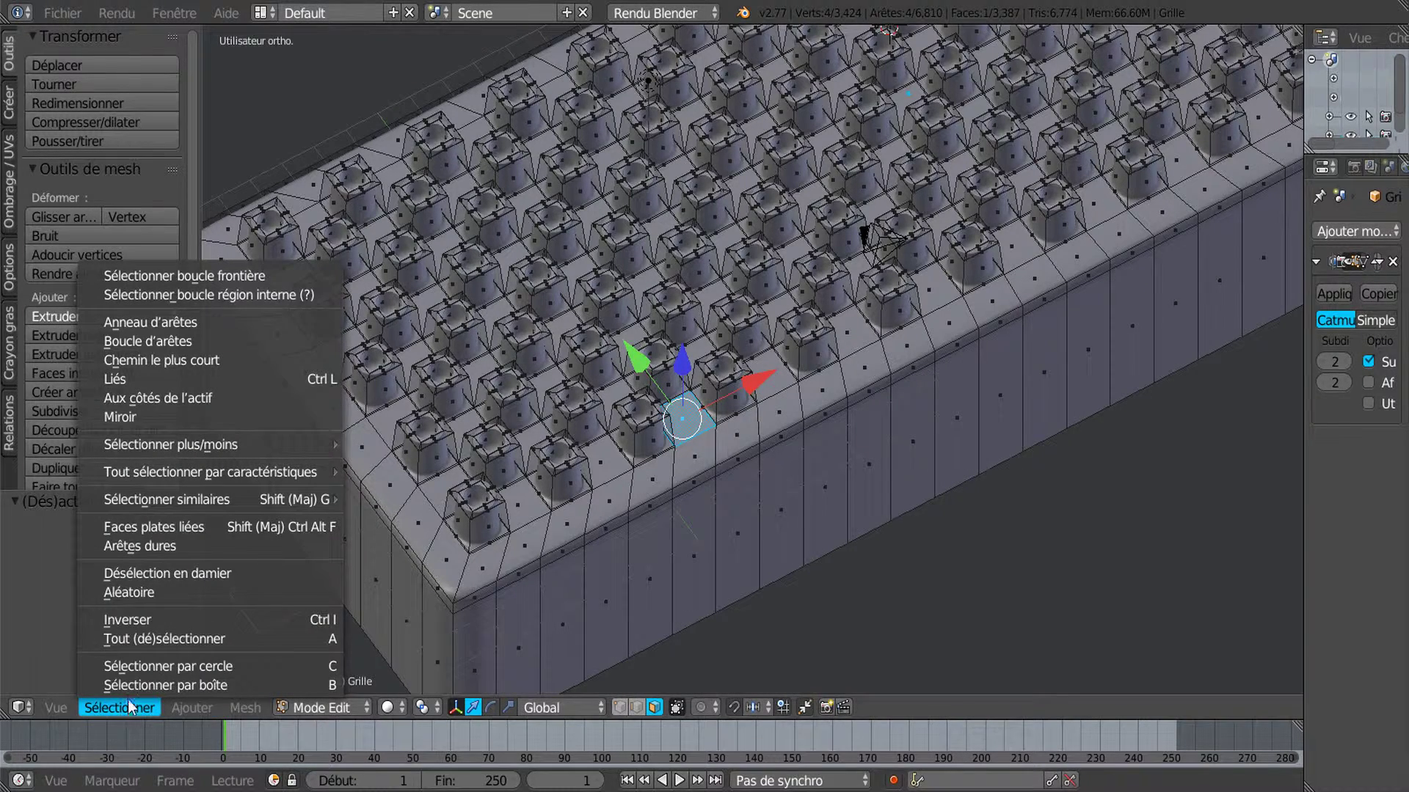
mouse_move(175, 499)
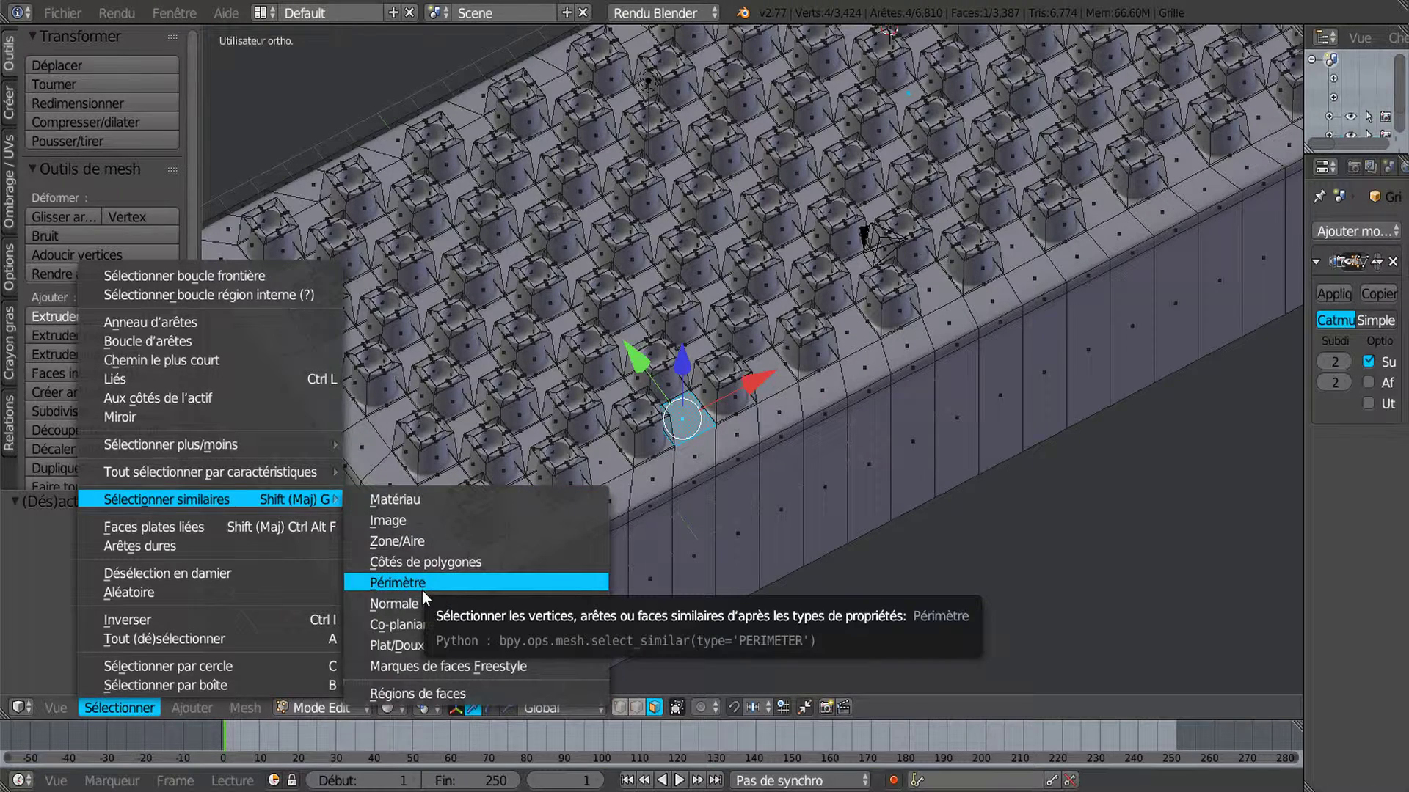
click(430, 540)
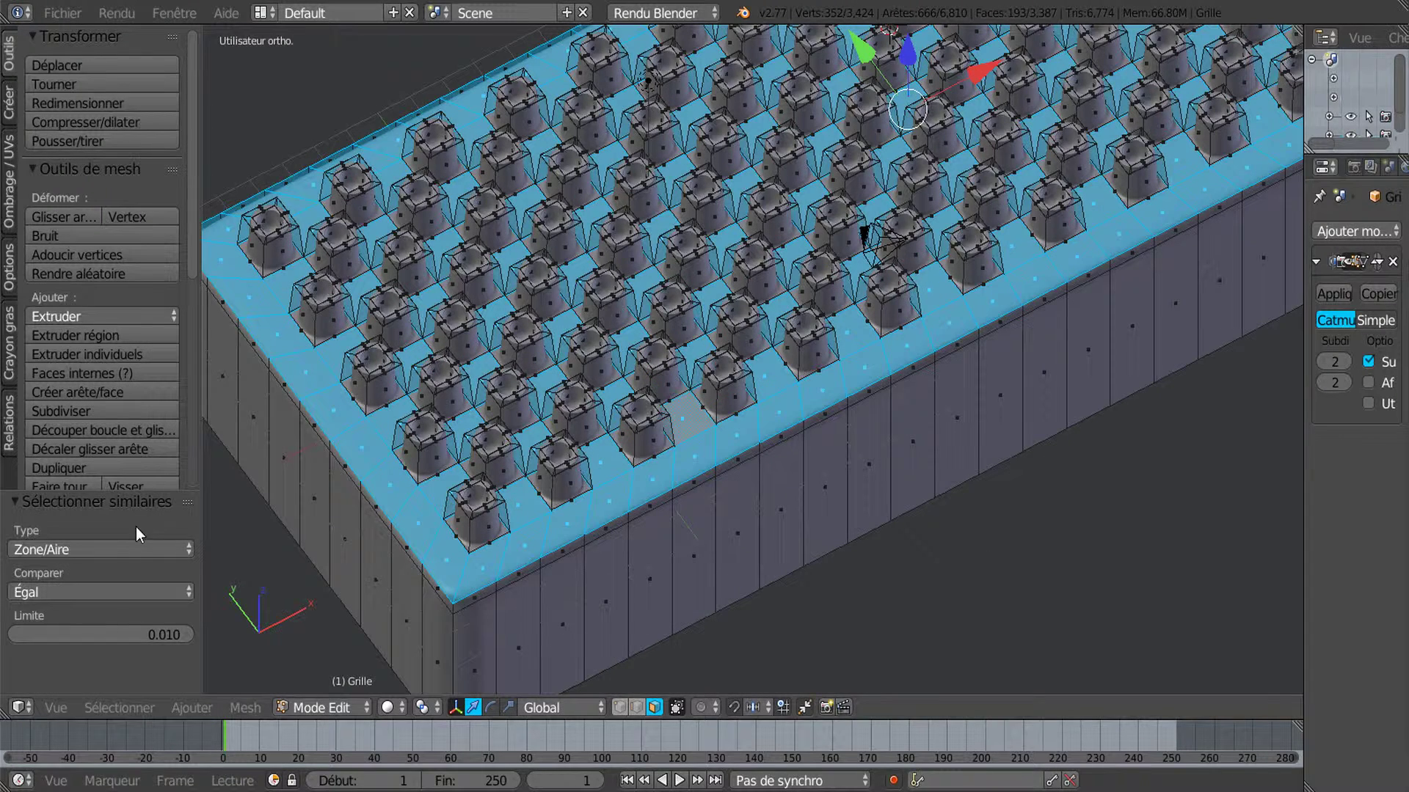
Enlarge the display area for the Sélectionner similaires settings in both width and height
scroll(599, 424, down, 2)
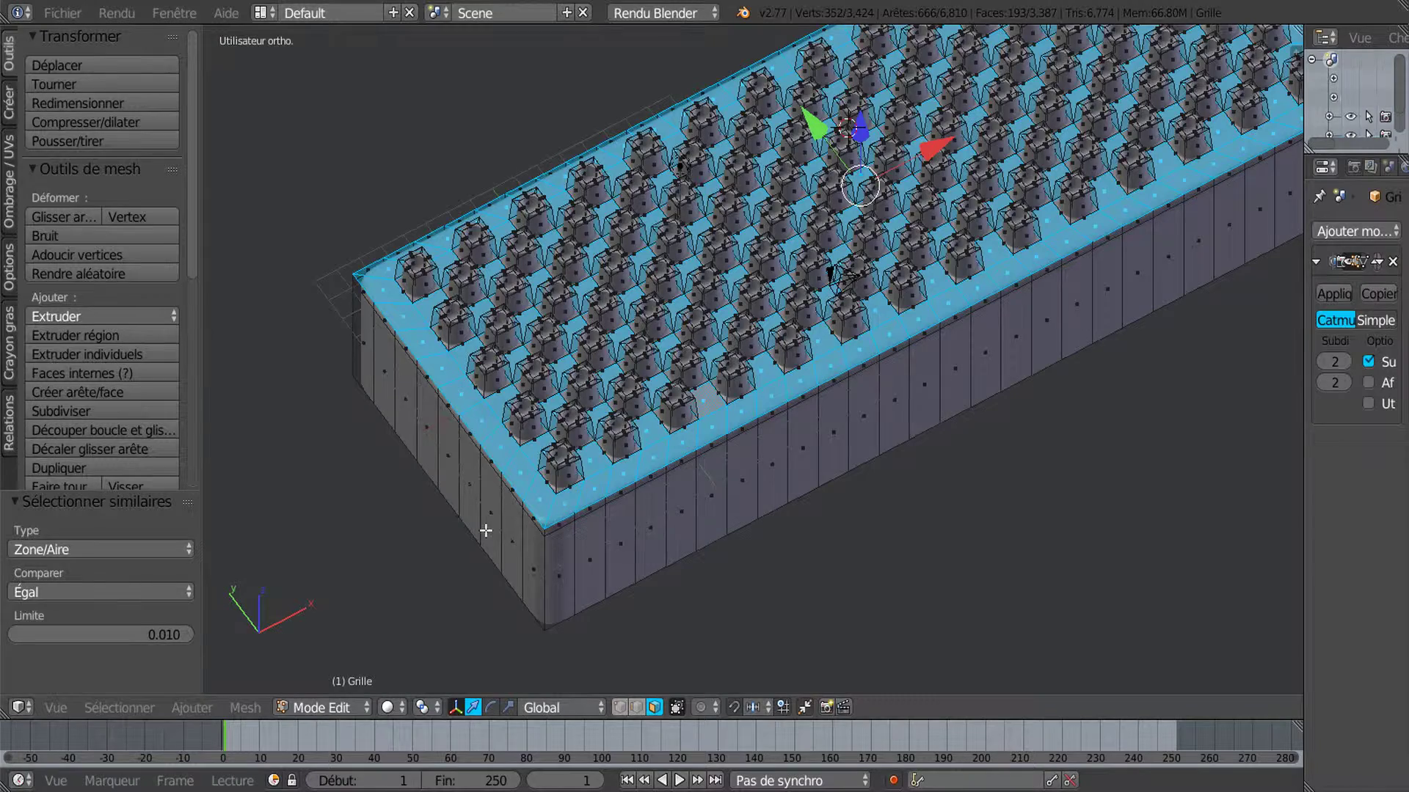
scroll(485, 531, up, 3)
shift+middle_drag(479, 526, 626, 481)
scroll(613, 488, up, 1)
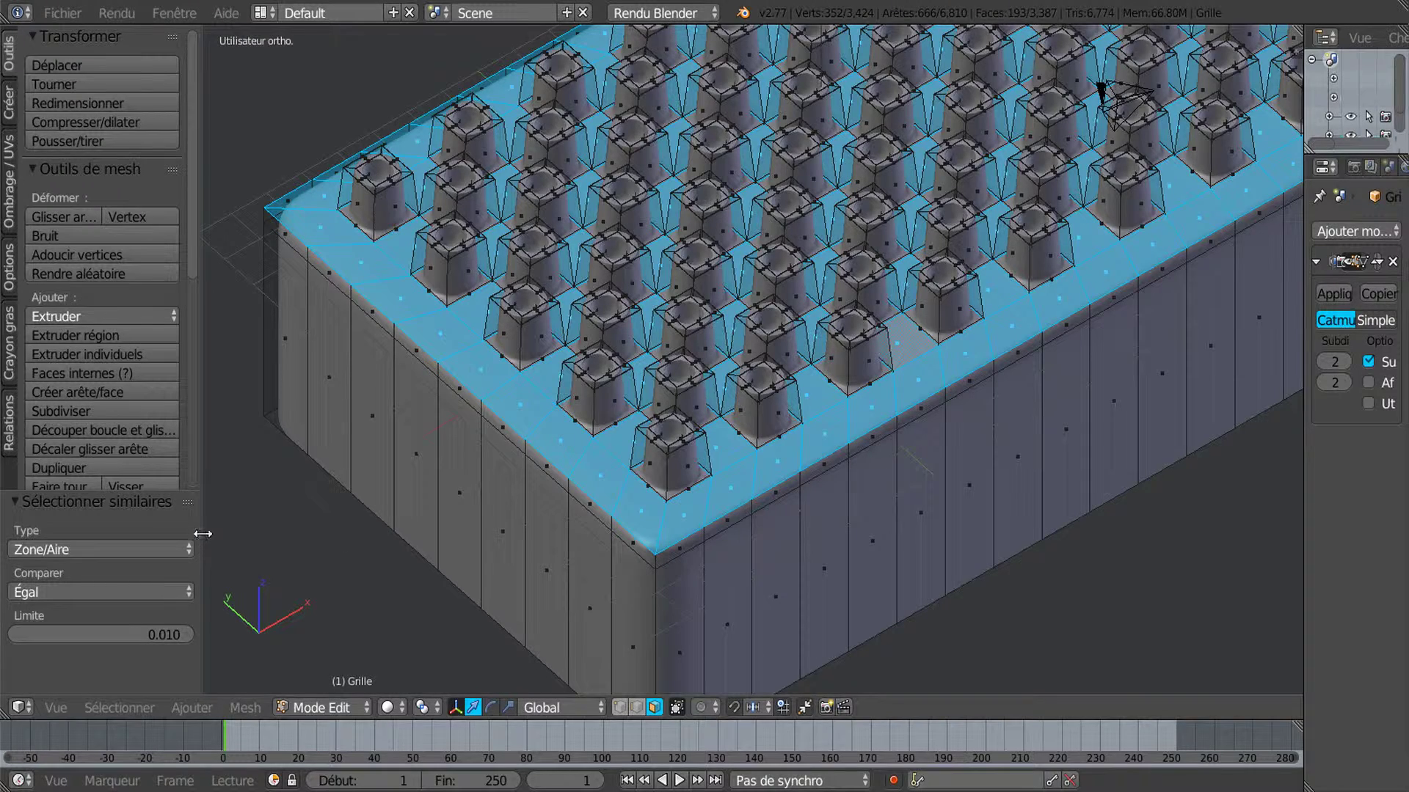
drag(204, 533, 240, 535)
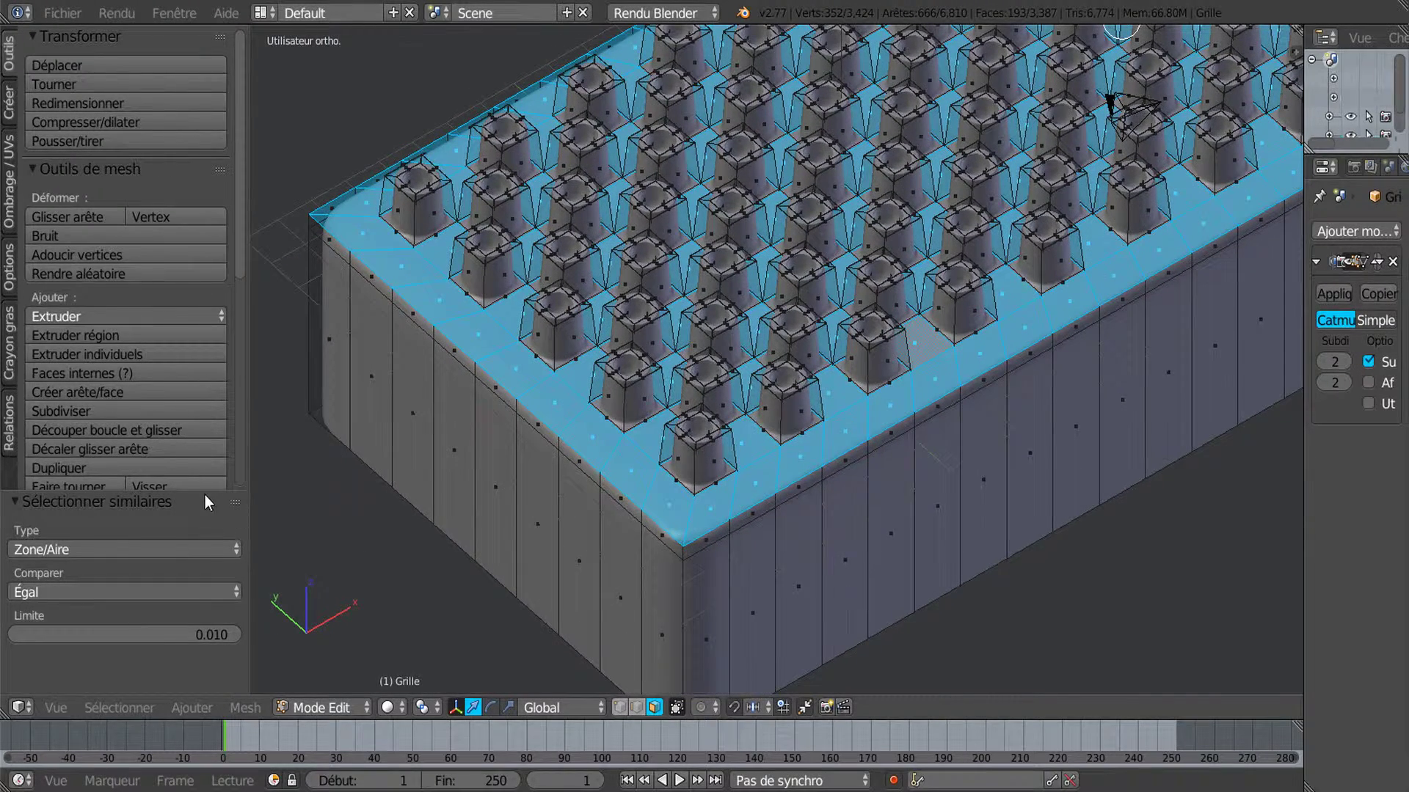
drag(205, 491, 200, 304)
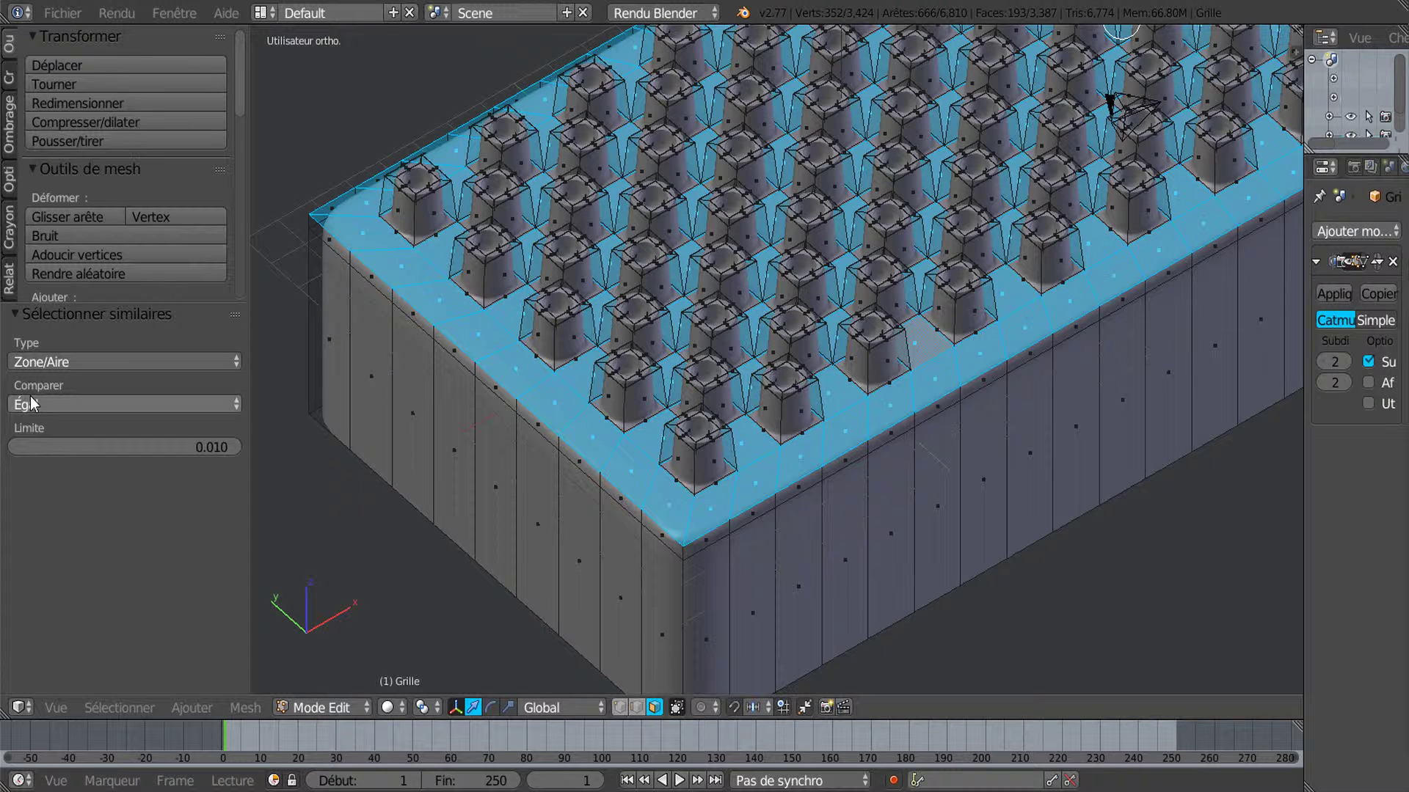
Try the similar-area comparison with Plus grand, then with Moins
click(94, 407)
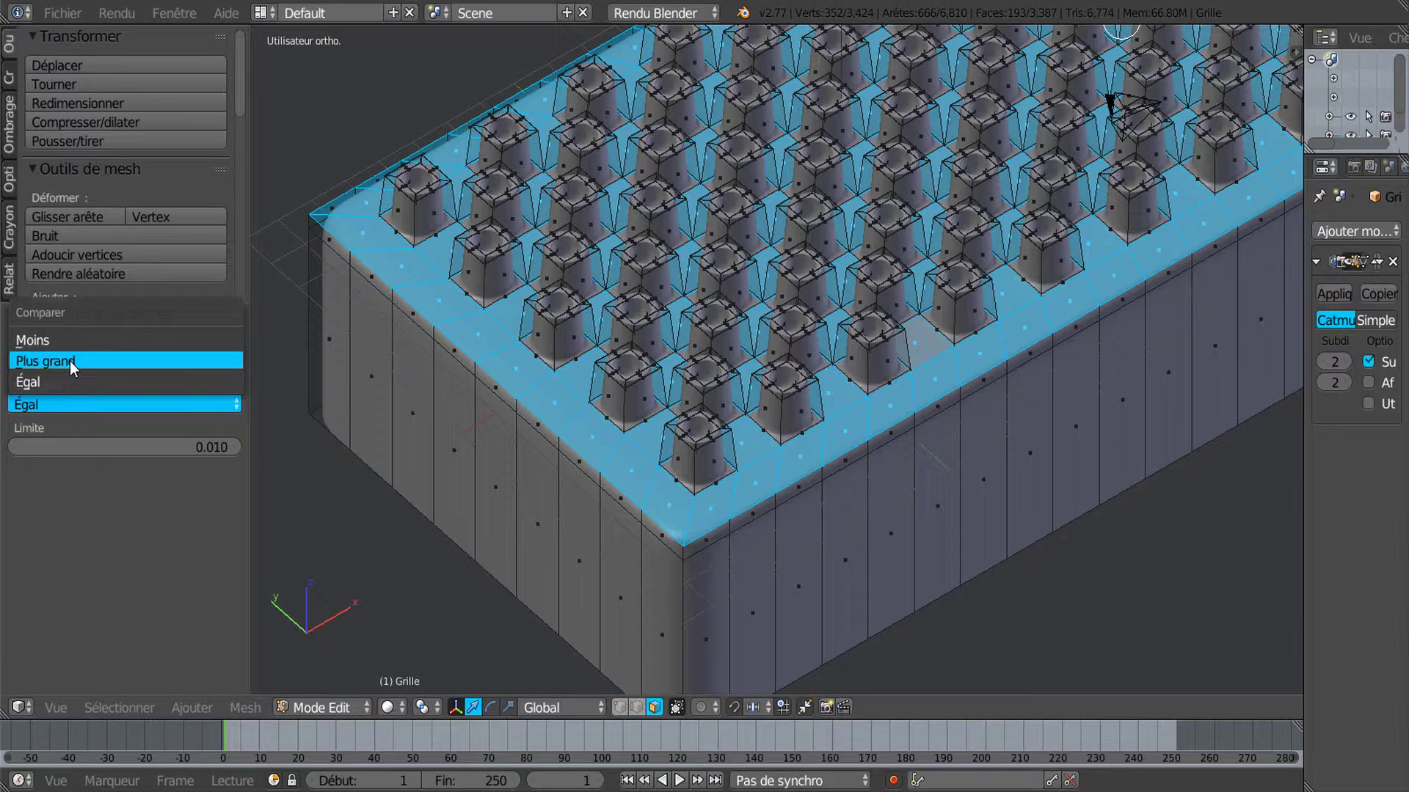
click(69, 361)
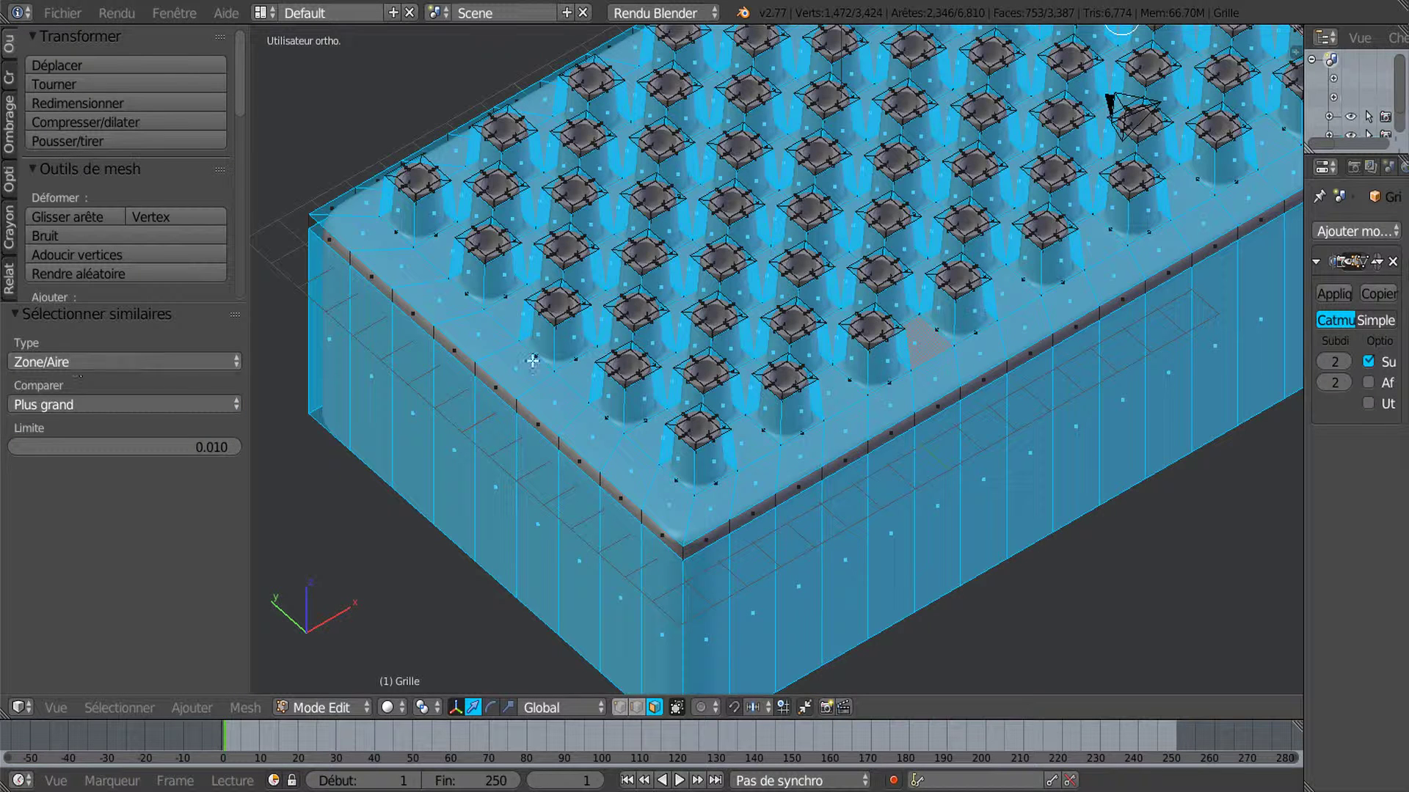
click(90, 402)
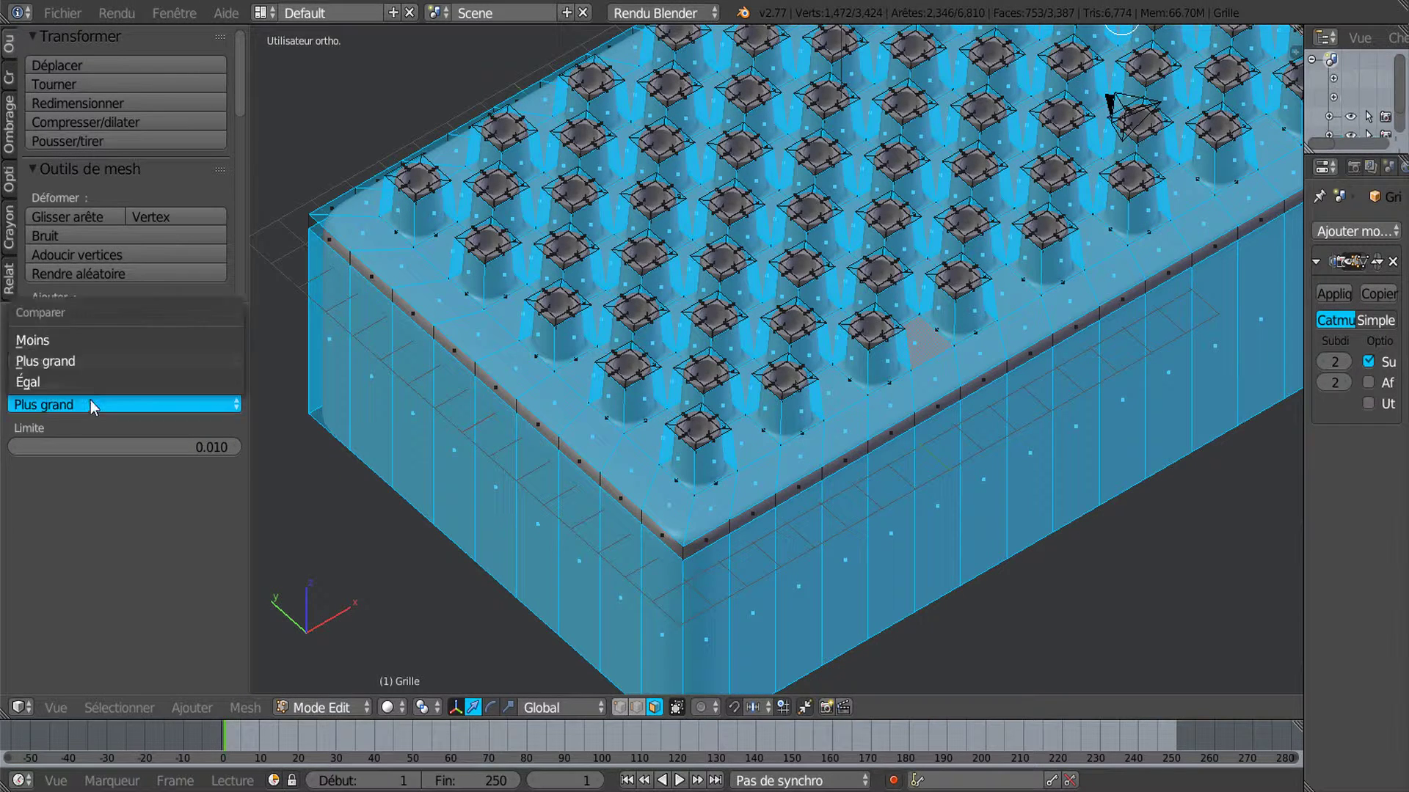
click(90, 345)
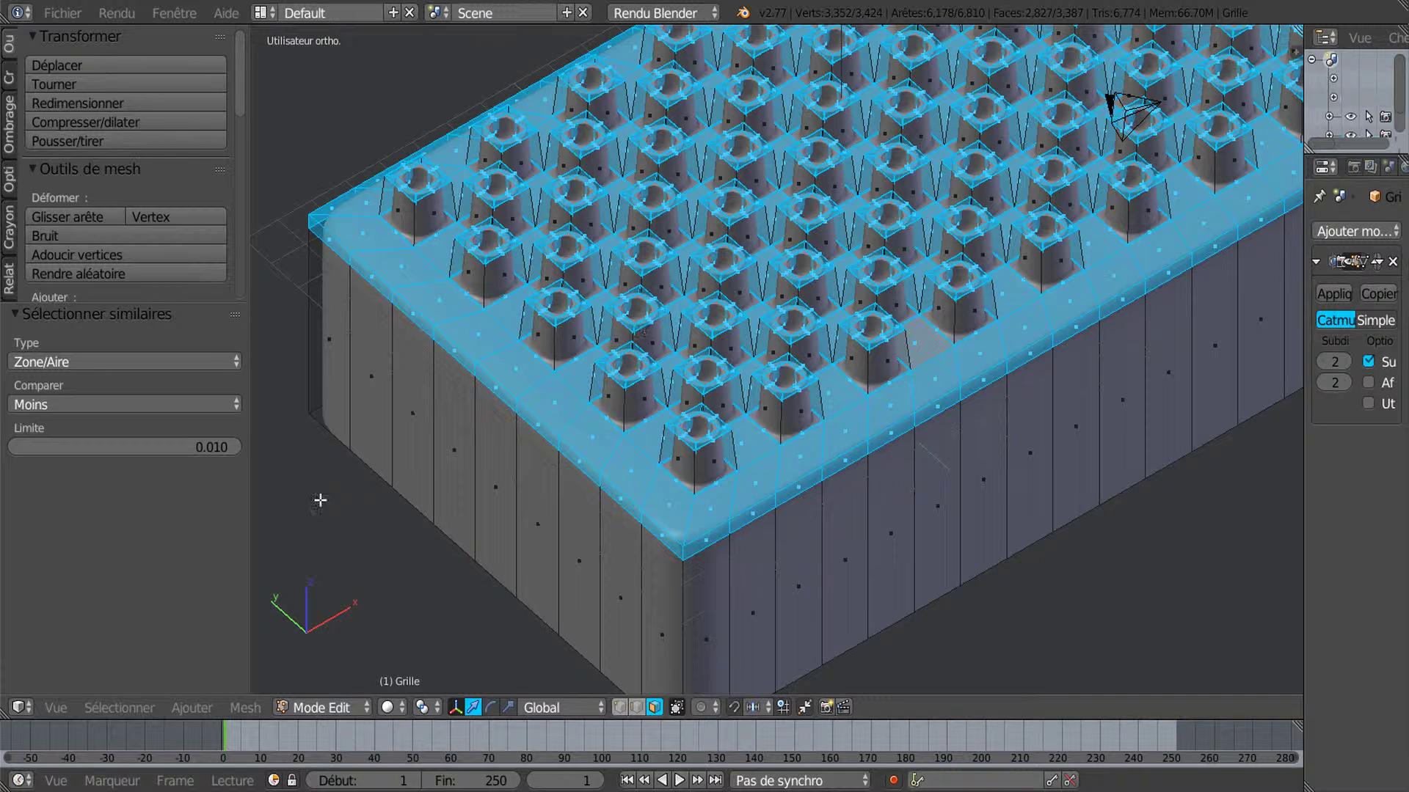
Try a higher limit of 0.030 for the similar-area selection, then lower it to 0.000
scroll(593, 434, down, 3)
middle_drag(626, 408, 575, 500)
mouse_move(700, 457)
middle_down()
mouse_move(733, 539)
mouse_move(689, 474)
middle_up()
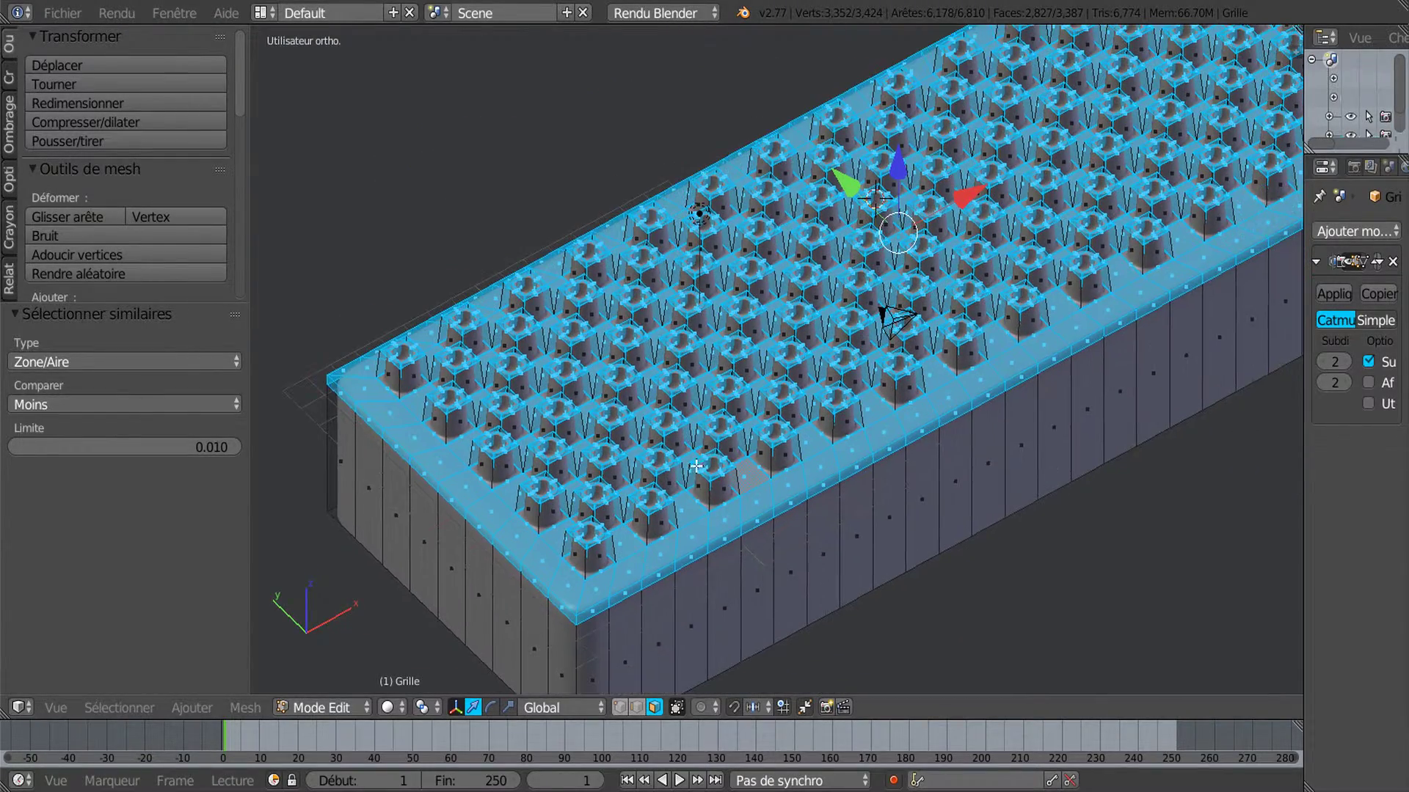
middle_drag(861, 404, 440, 477)
click(236, 447)
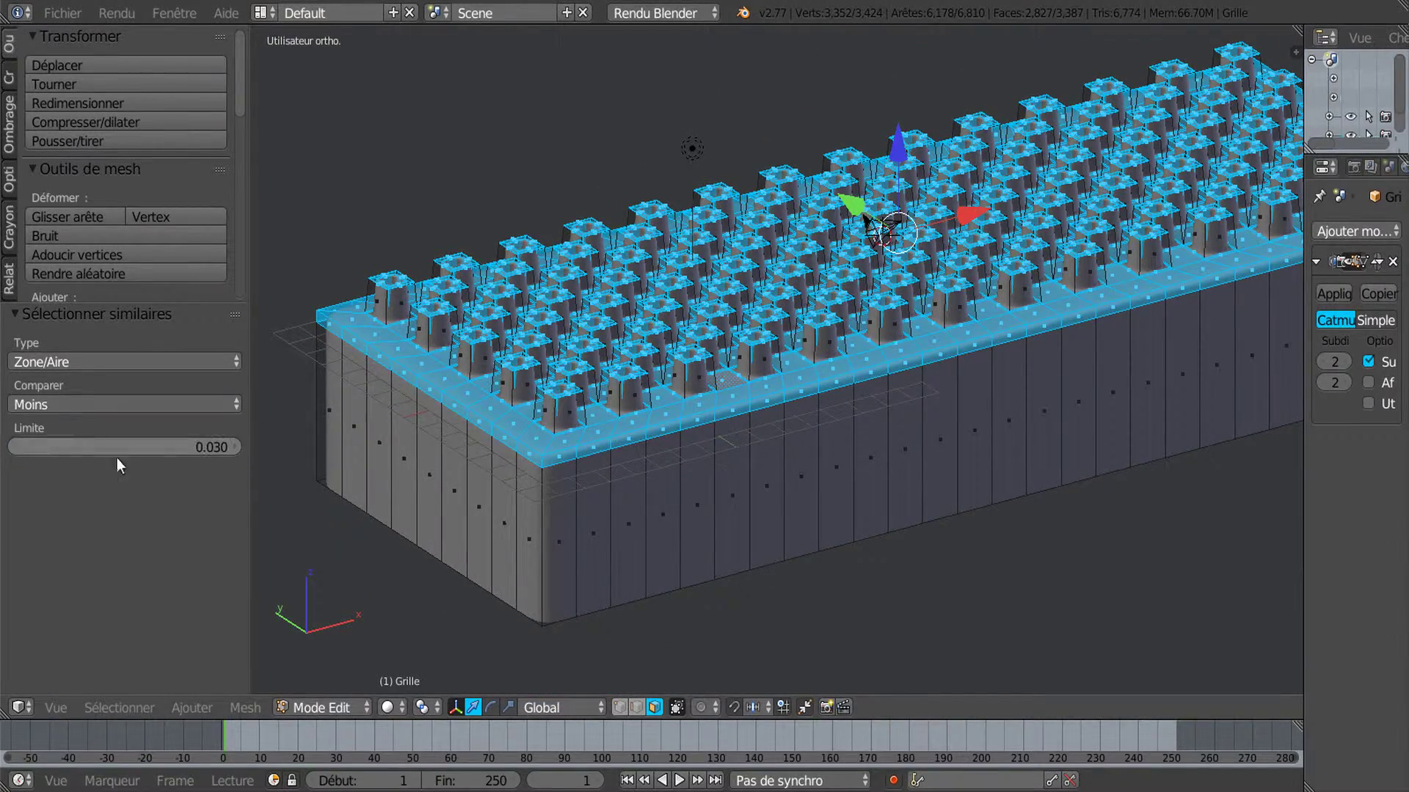
click(16, 446)
click(16, 446)
click(16, 446)
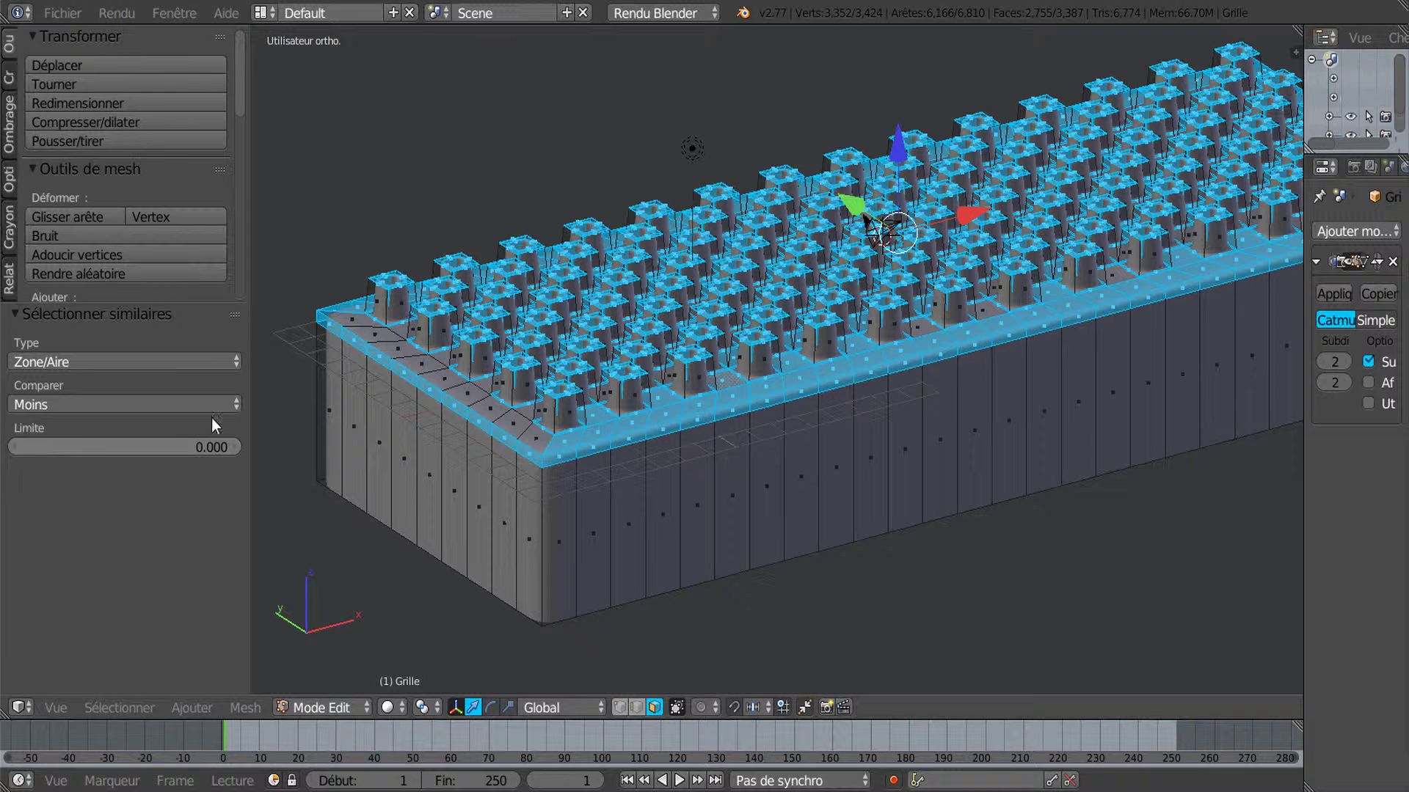
Try Plus grand for the area comparison, then set it to Égal
click(113, 404)
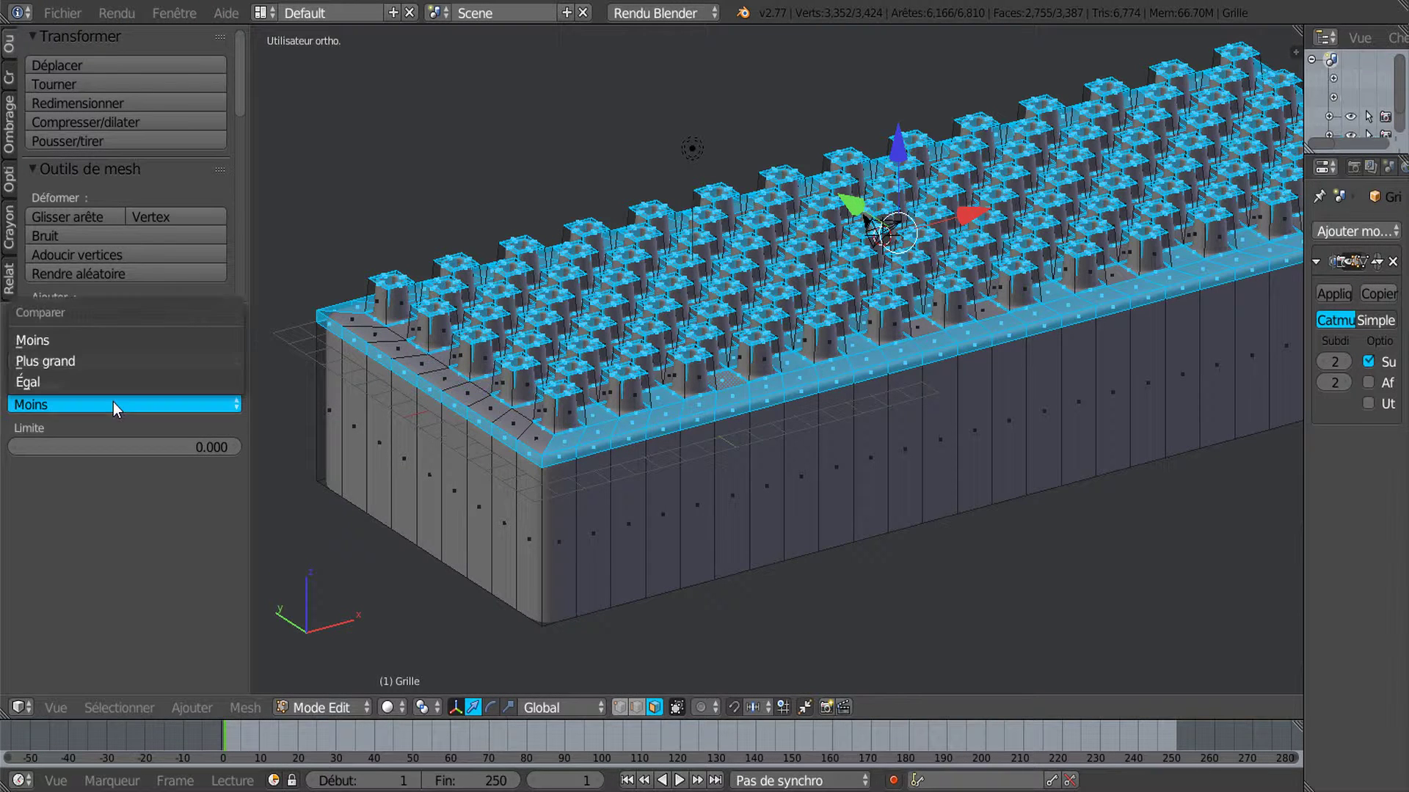
click(113, 361)
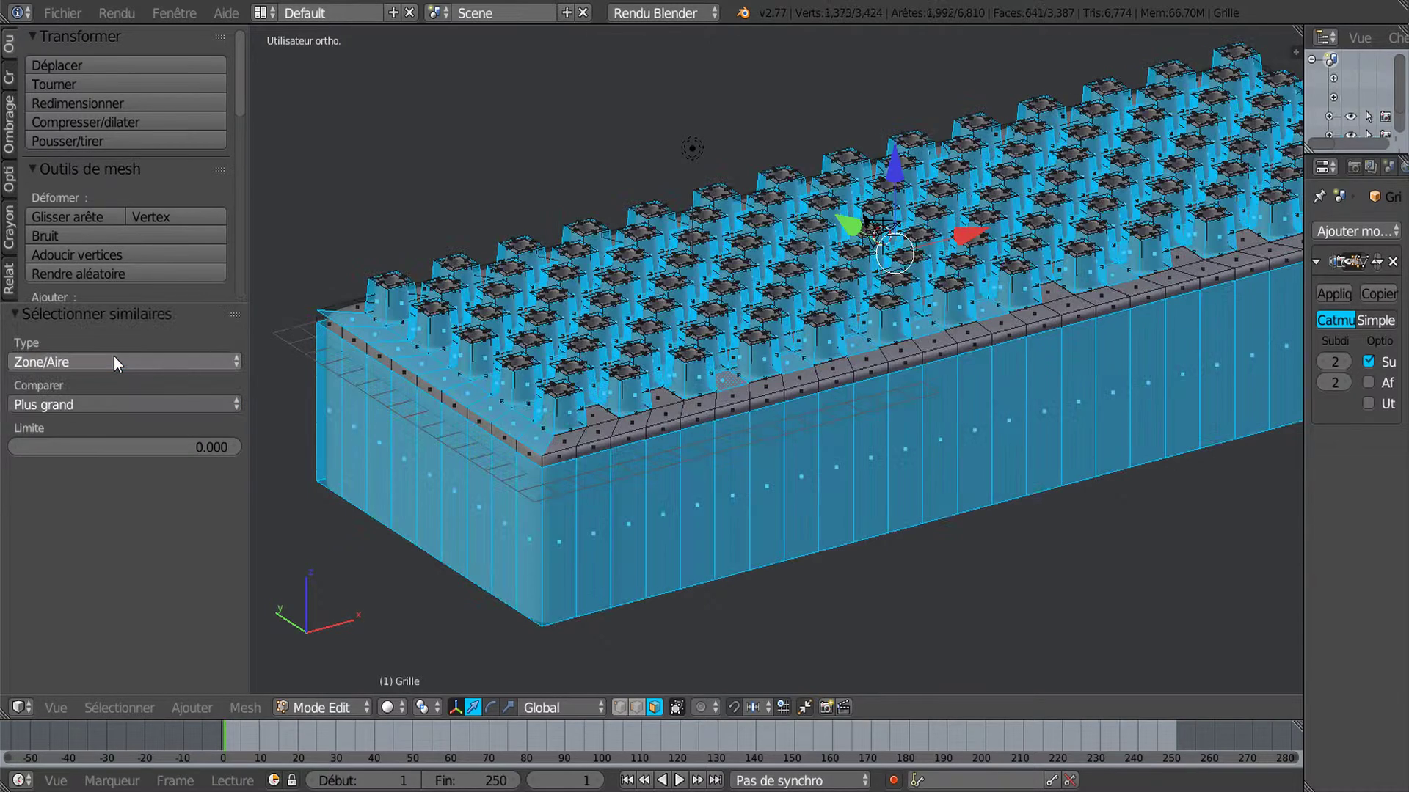
click(112, 396)
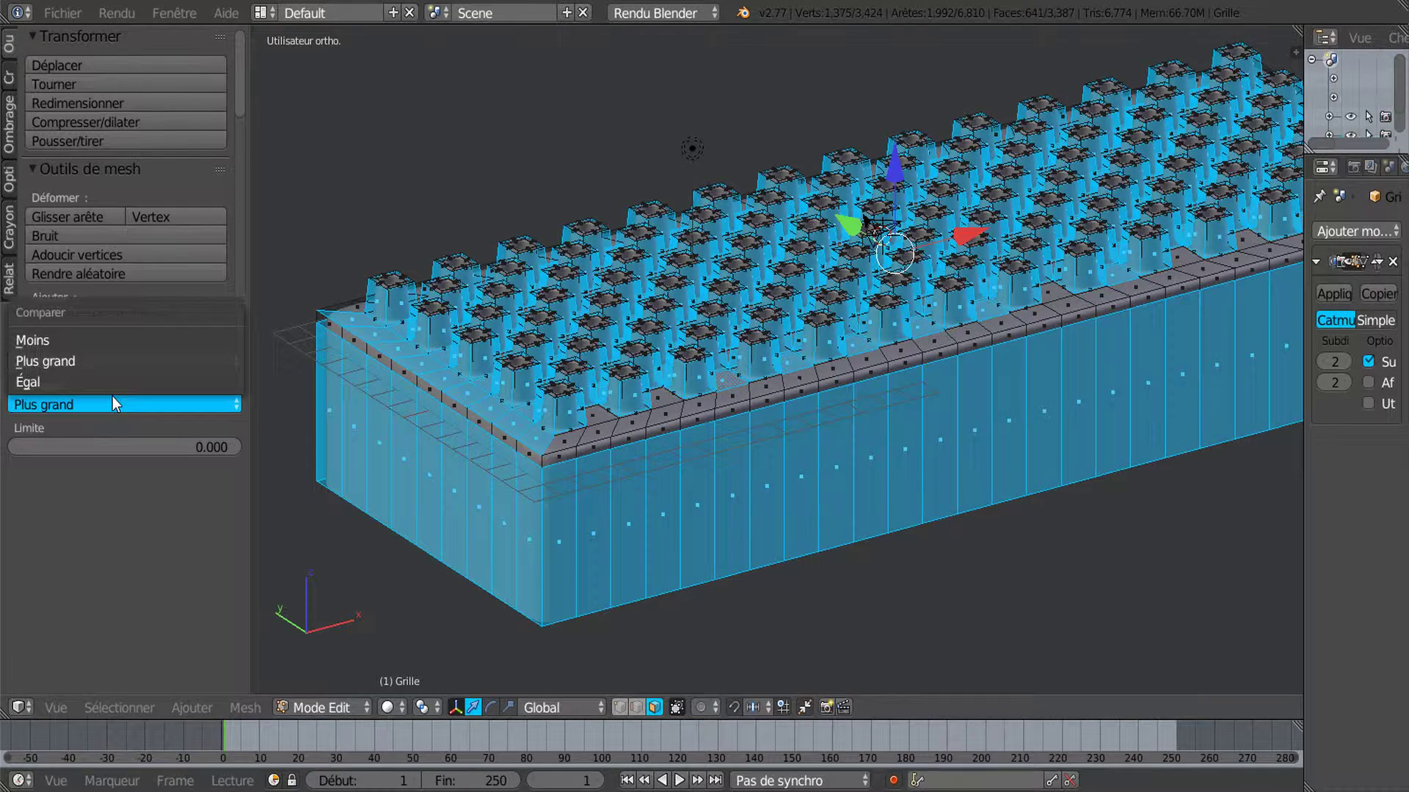
click(42, 376)
Replace the selection with a single front side face of a stud near the long edge
middle_drag(389, 394, 355, 529)
scroll(642, 537, up, 1)
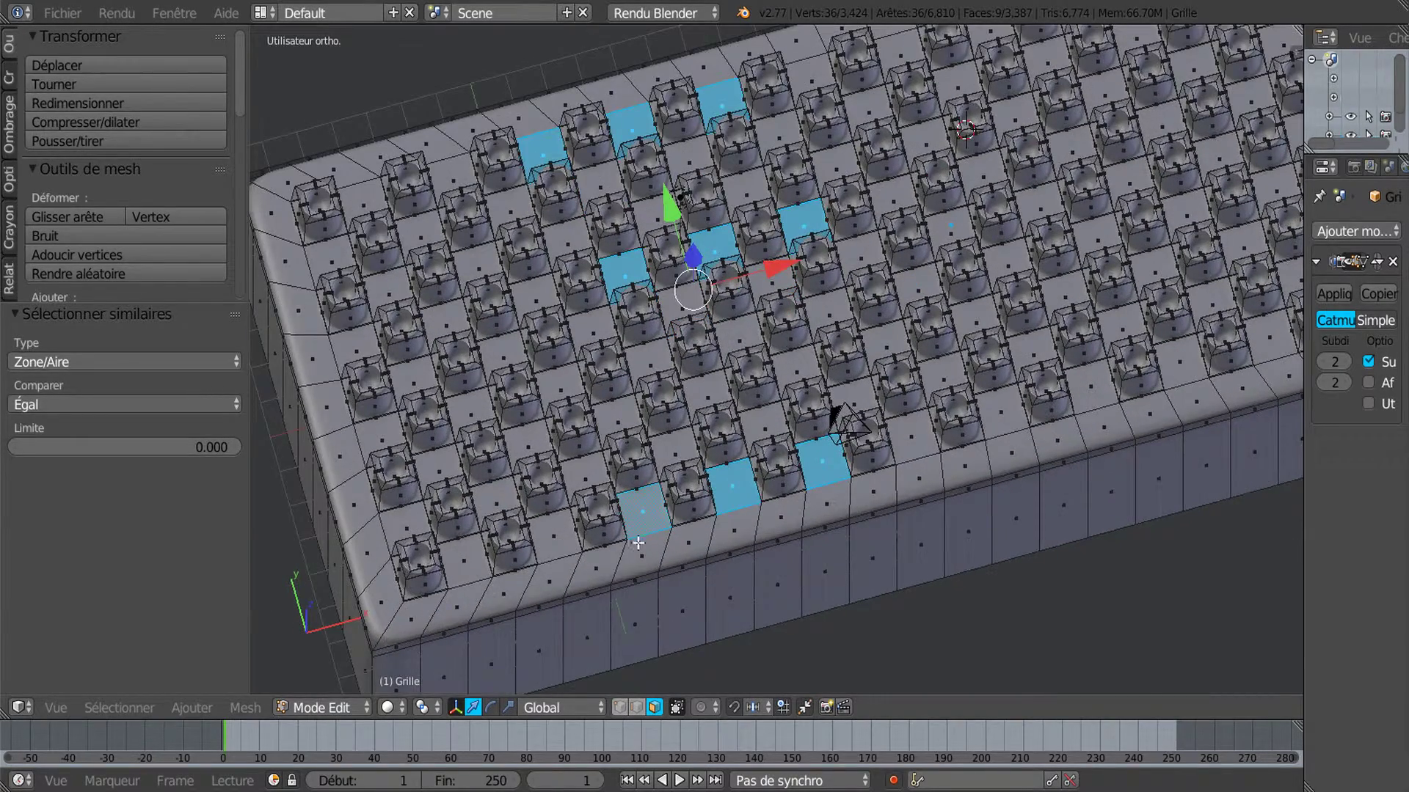
scroll(637, 542, up, 3)
scroll(663, 520, up, 3)
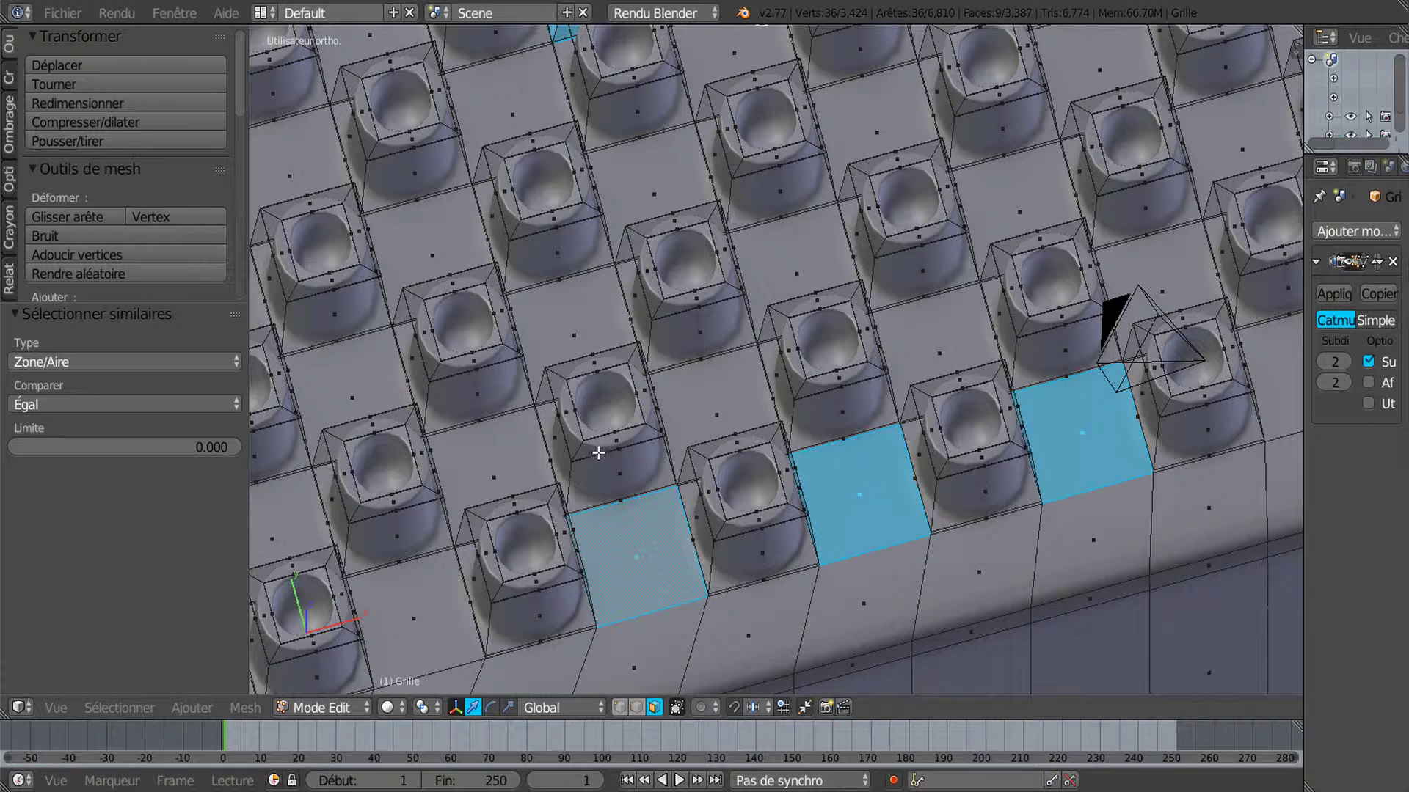
right_click(598, 447)
scroll(598, 447, down, 3)
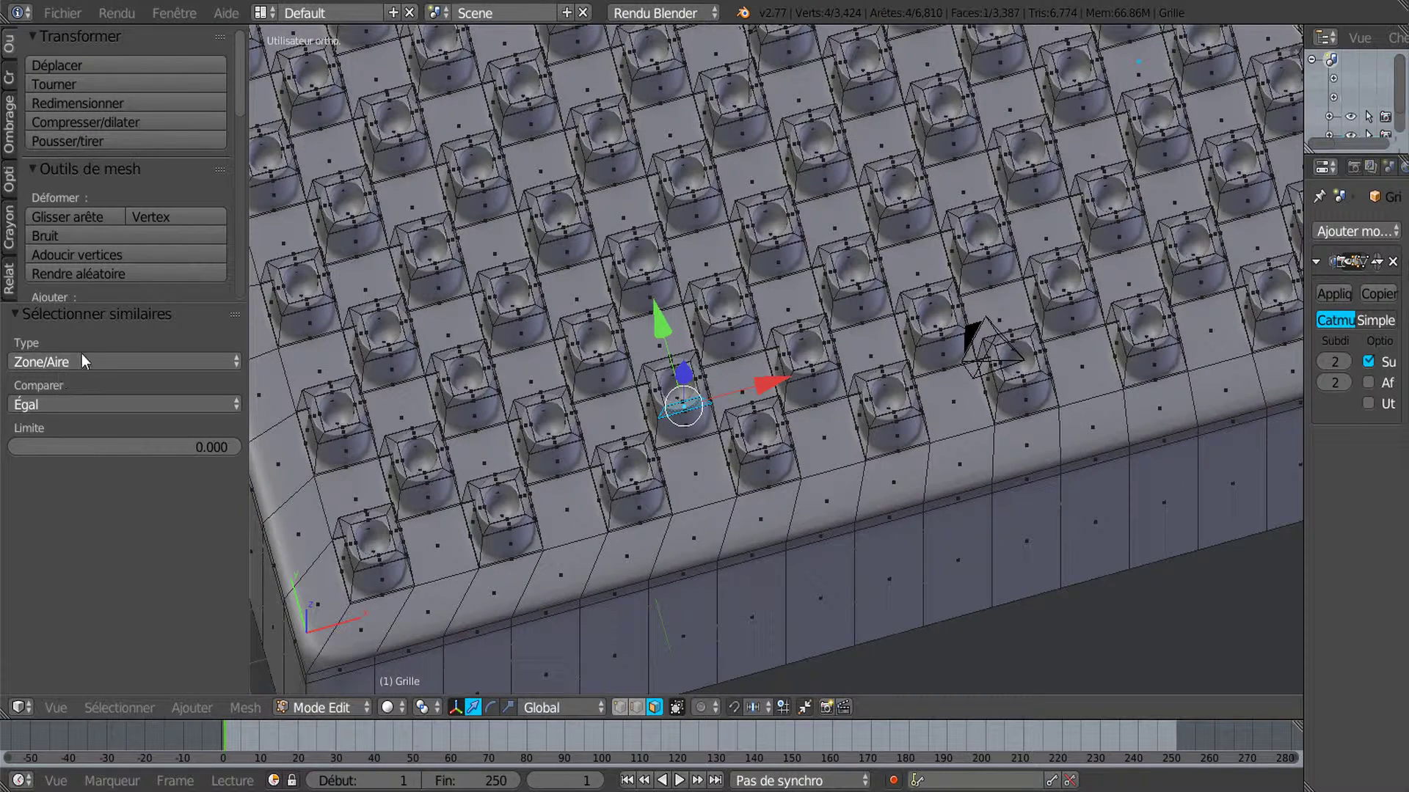
Raise the limit of the Égal similar-area selection in stages to 0.010, 0.020 and 0.040, using a flat top face as reference
click(232, 446)
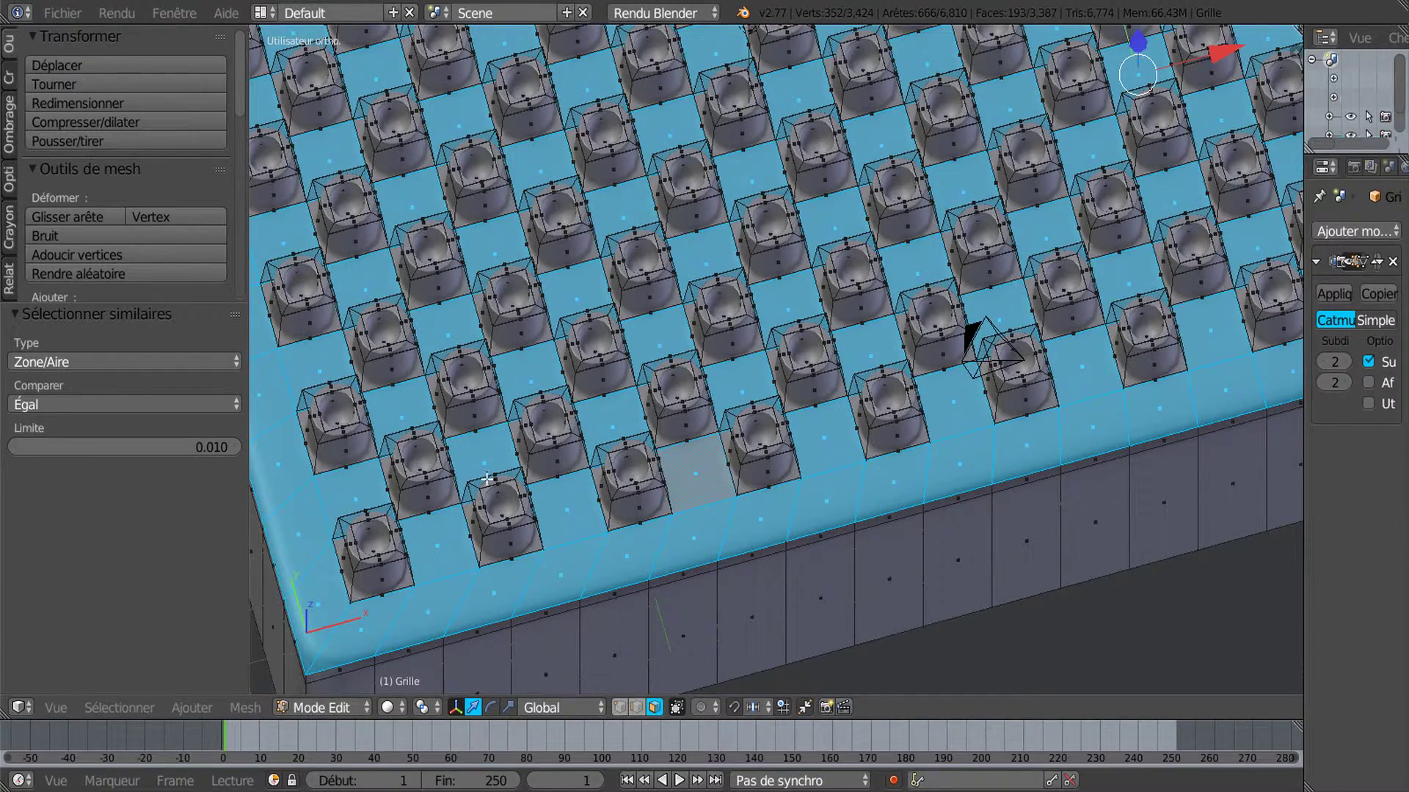
scroll(438, 493, down, 3)
middle_drag(438, 493, 591, 416)
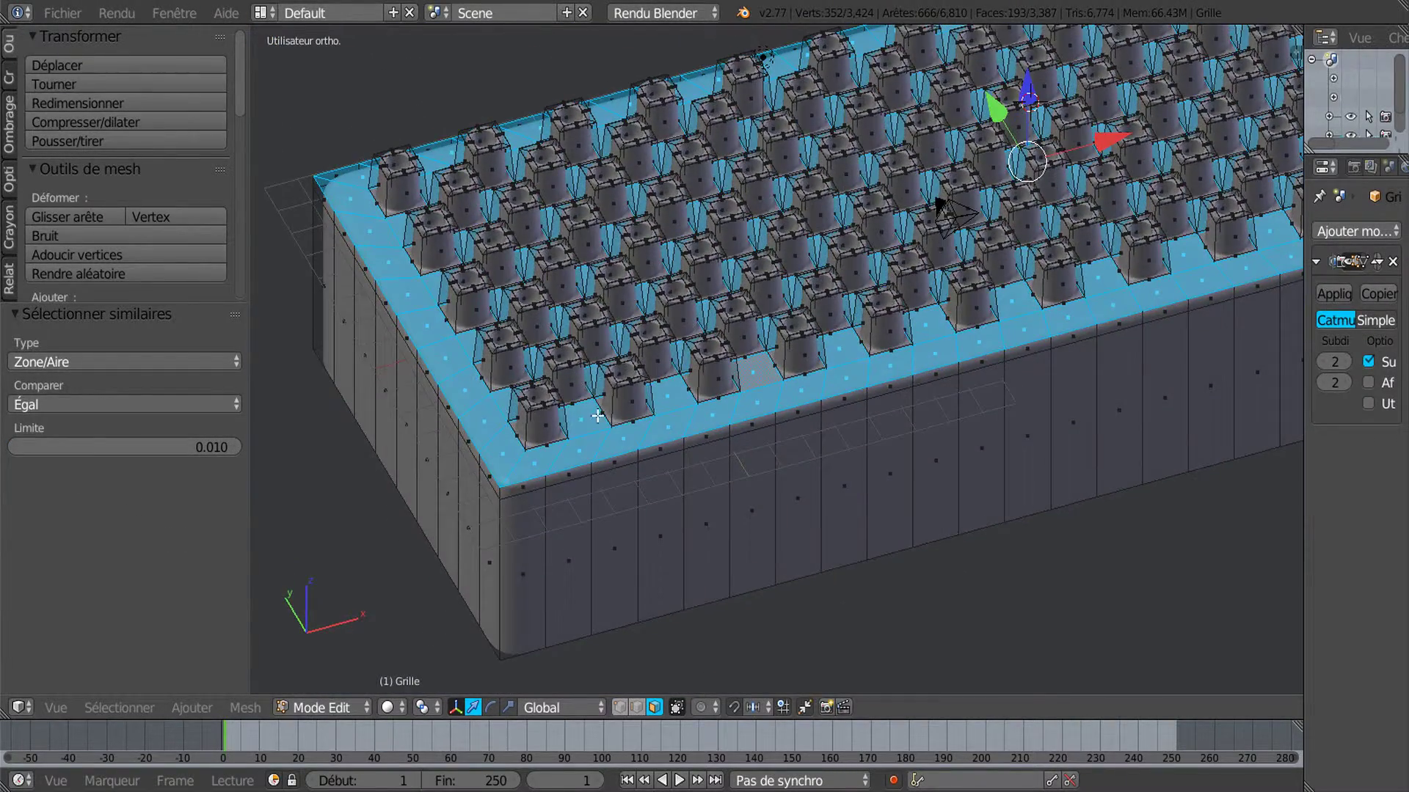
scroll(594, 414, up, 3)
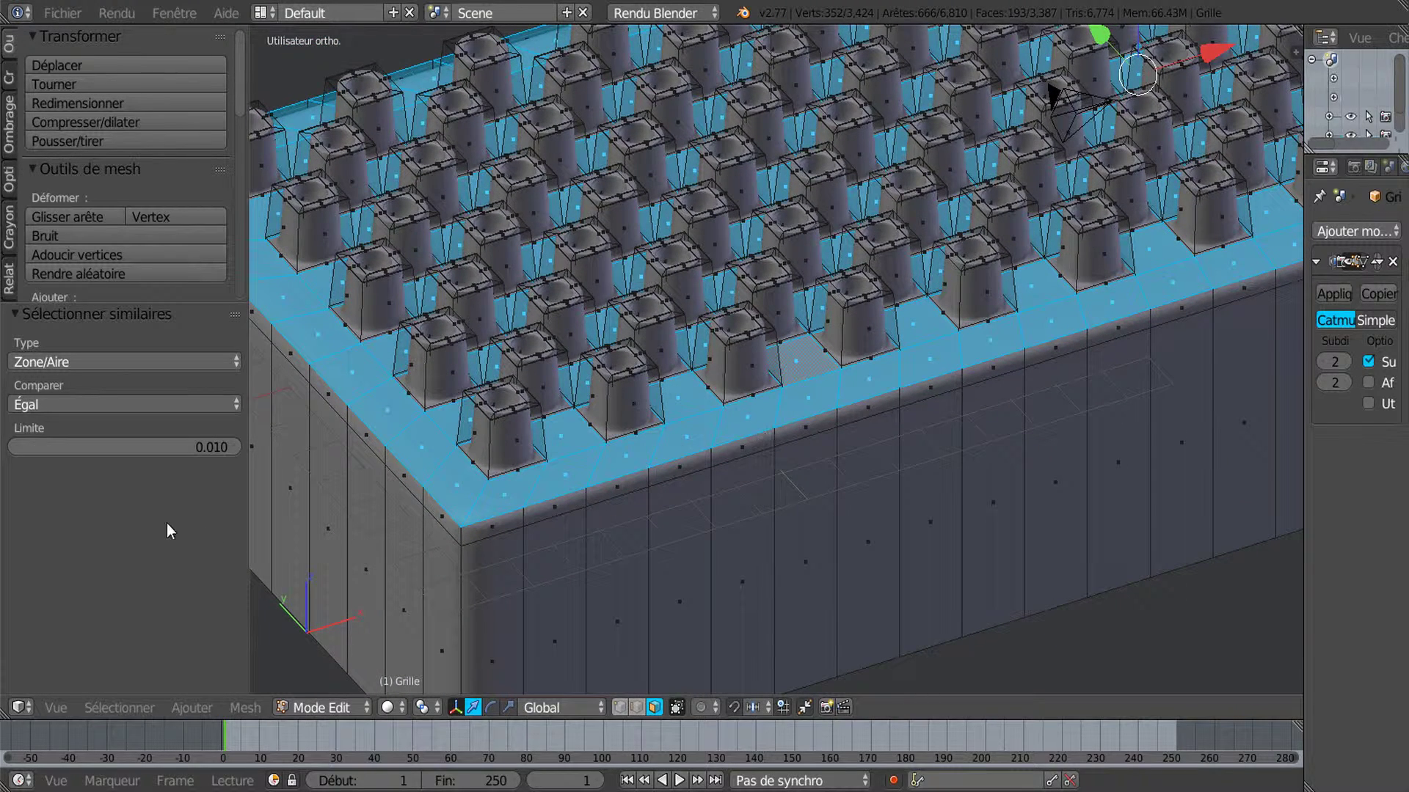
click(236, 447)
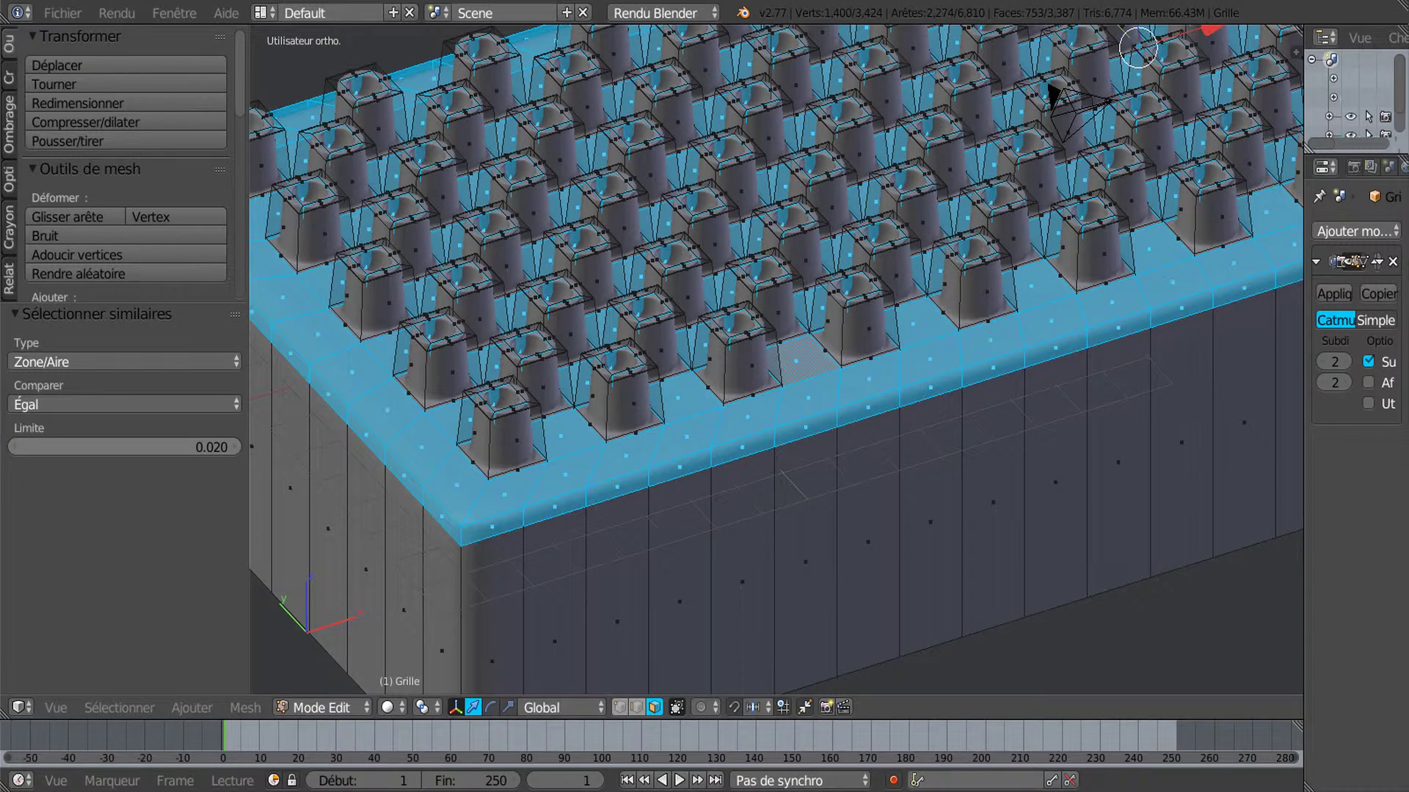
click(236, 447)
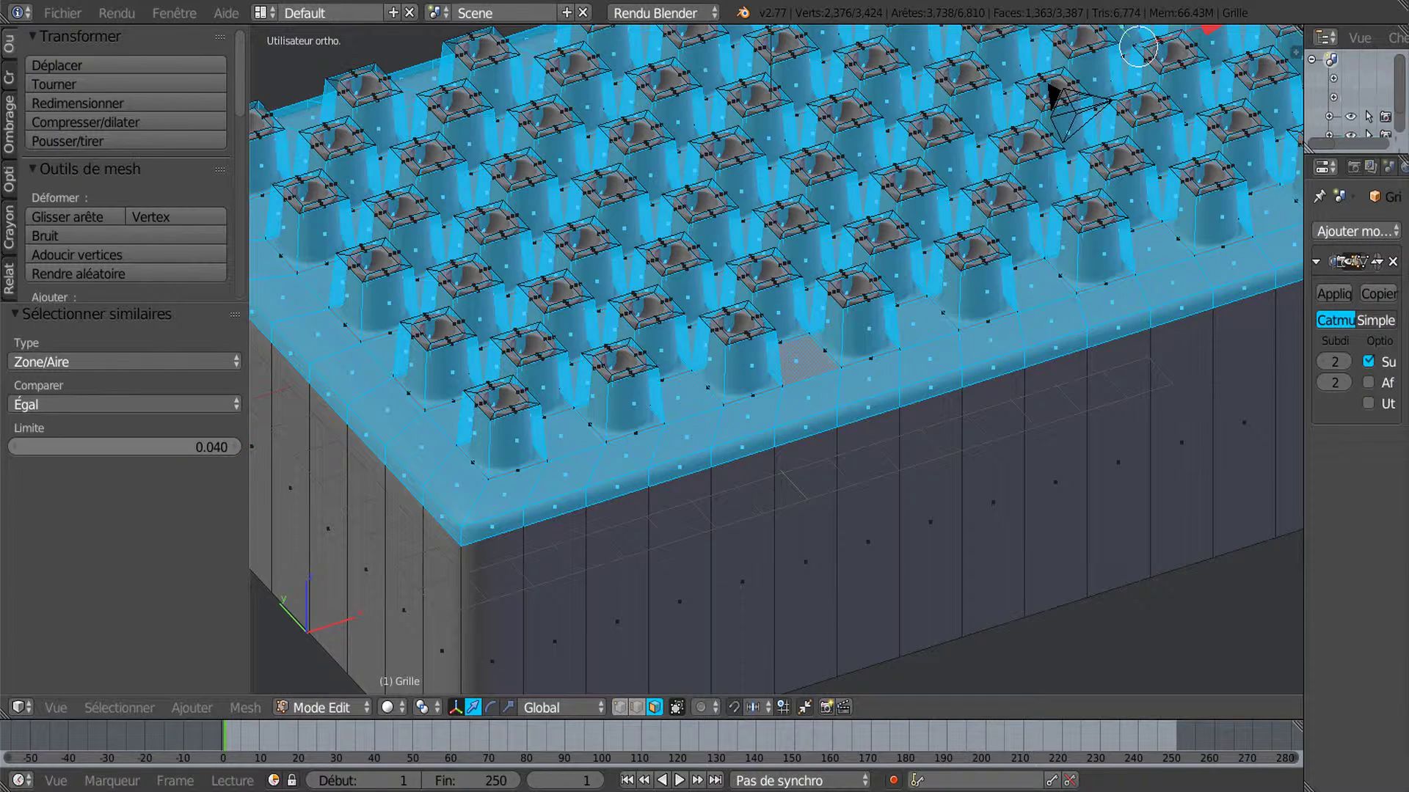
mouse_move(655, 418)
middle_down()
mouse_move(650, 396)
mouse_move(644, 429)
mouse_move(654, 412)
middle_up()
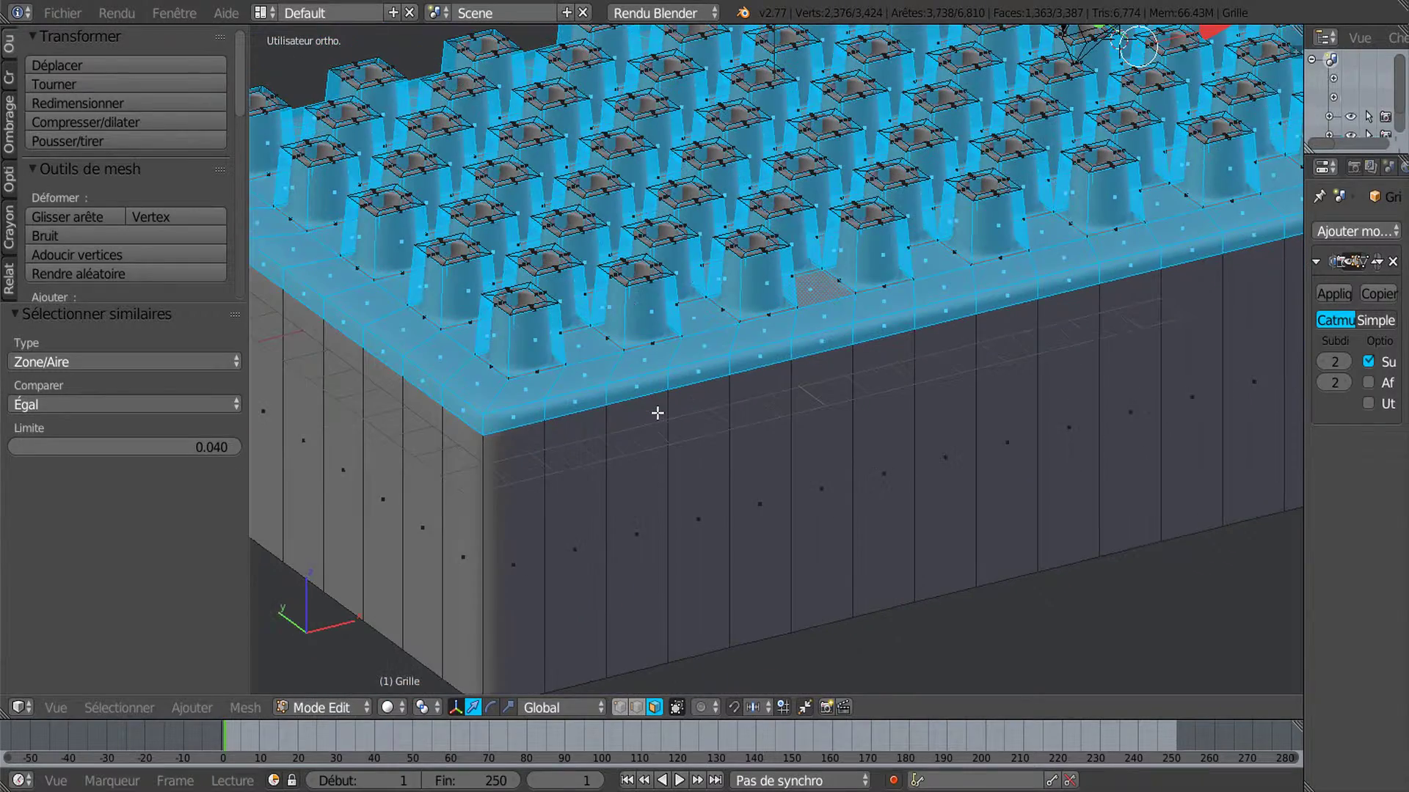
Add the loop of tall side wall faces to the selection, then invert the selection
alt+shift+click(864, 432)
middle_drag(827, 409, 819, 477)
click(117, 708)
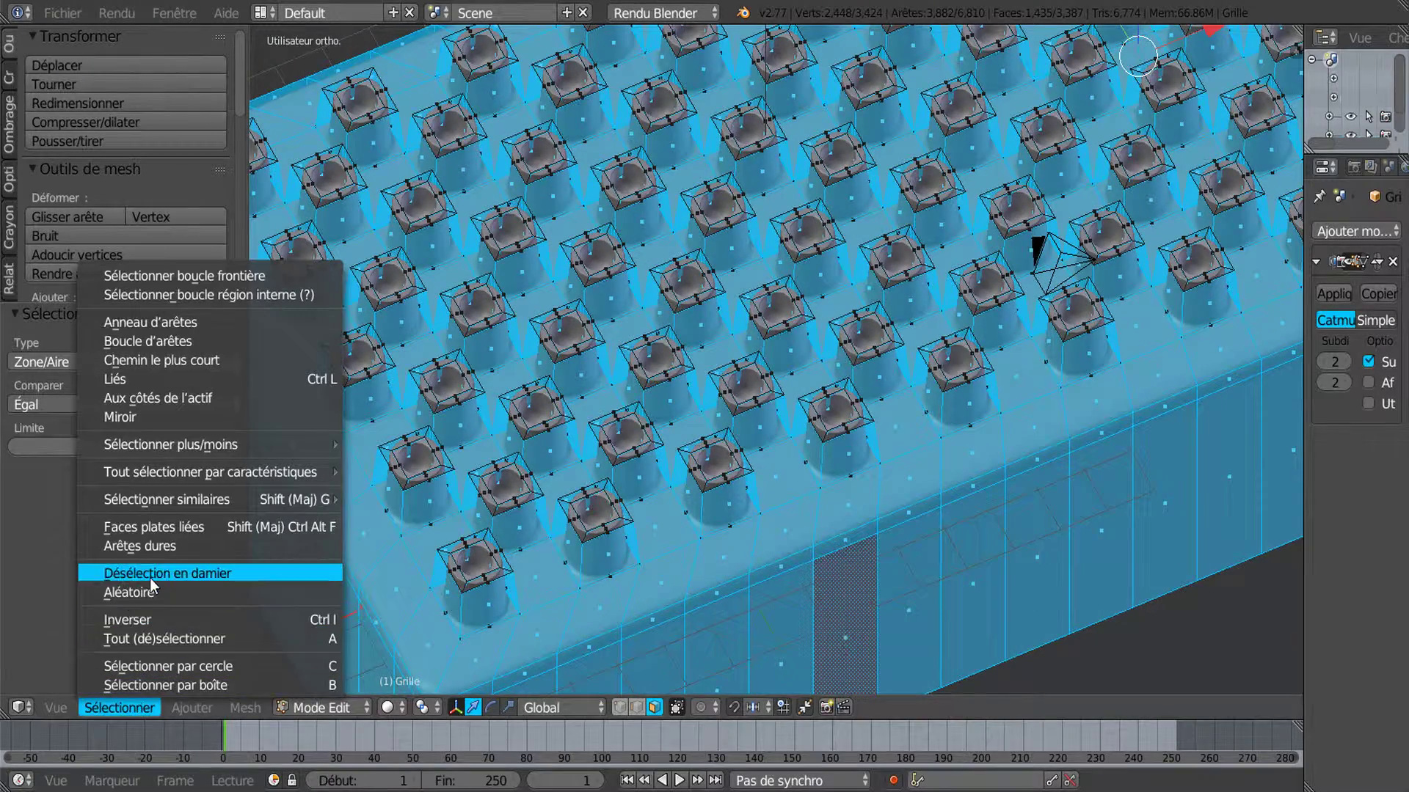
click(135, 619)
Examine the inverted face selection on the stud rims and bases from several angles and distances
middle_drag(640, 534, 681, 480)
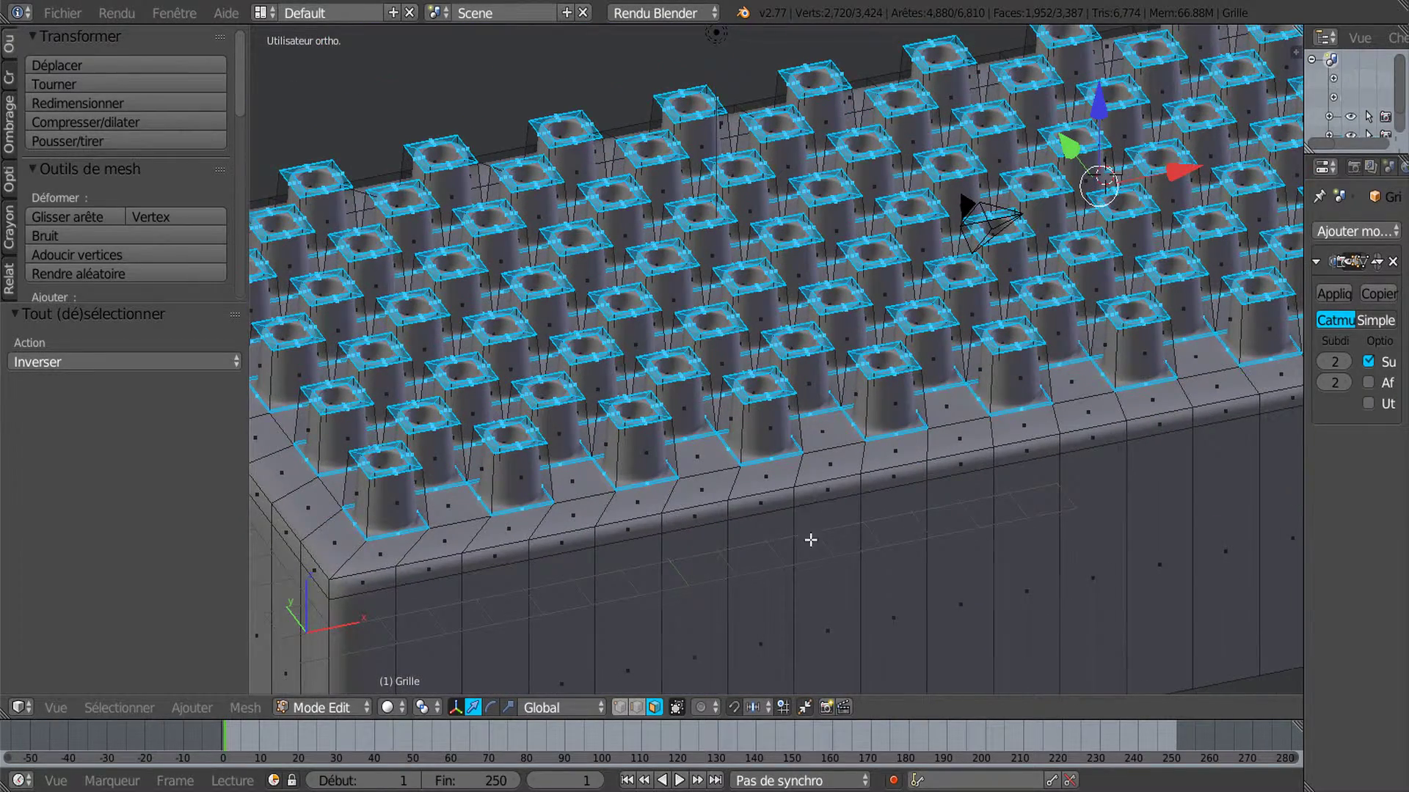
scroll(811, 541, up, 2)
middle_drag(794, 548, 835, 520)
scroll(496, 505, down, 3)
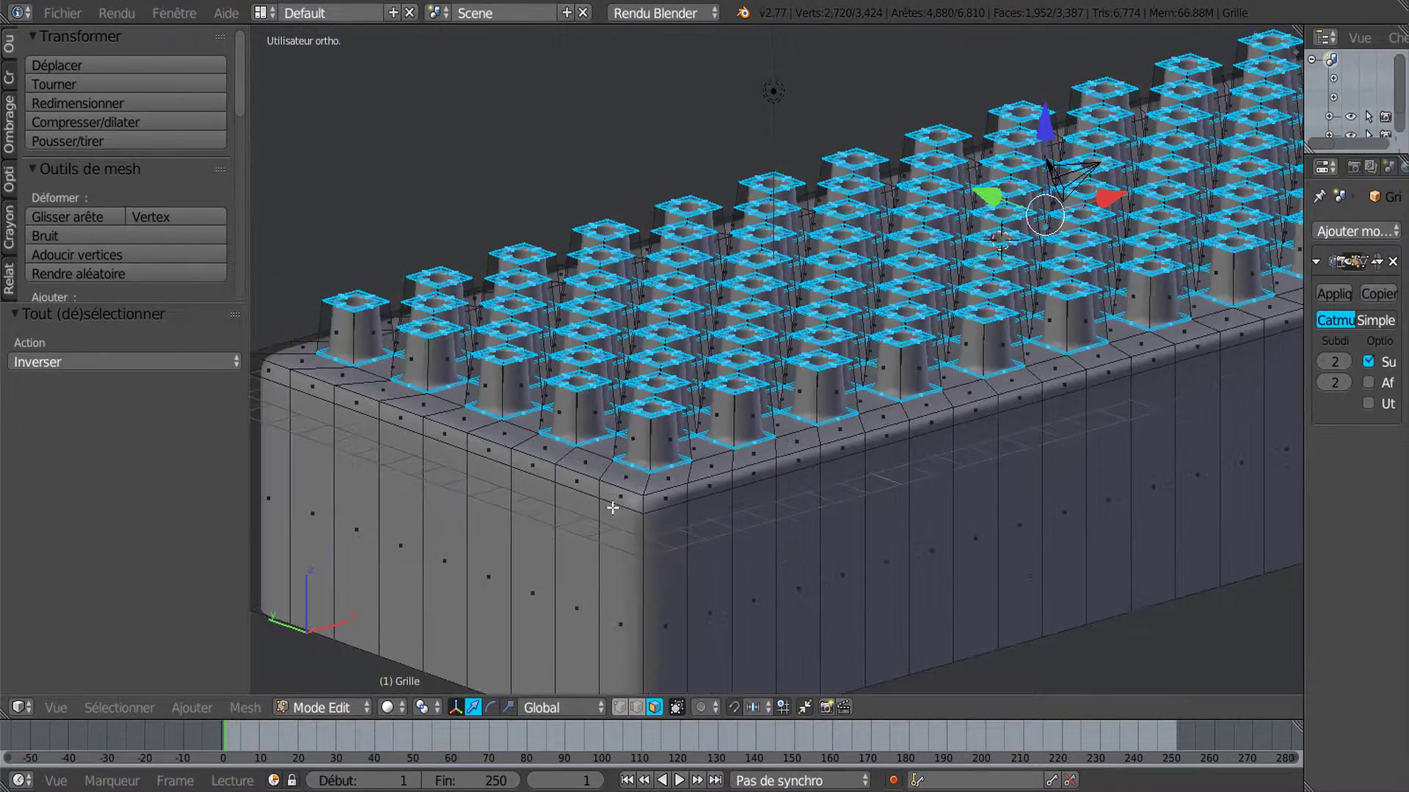
middle_drag(613, 547, 622, 554)
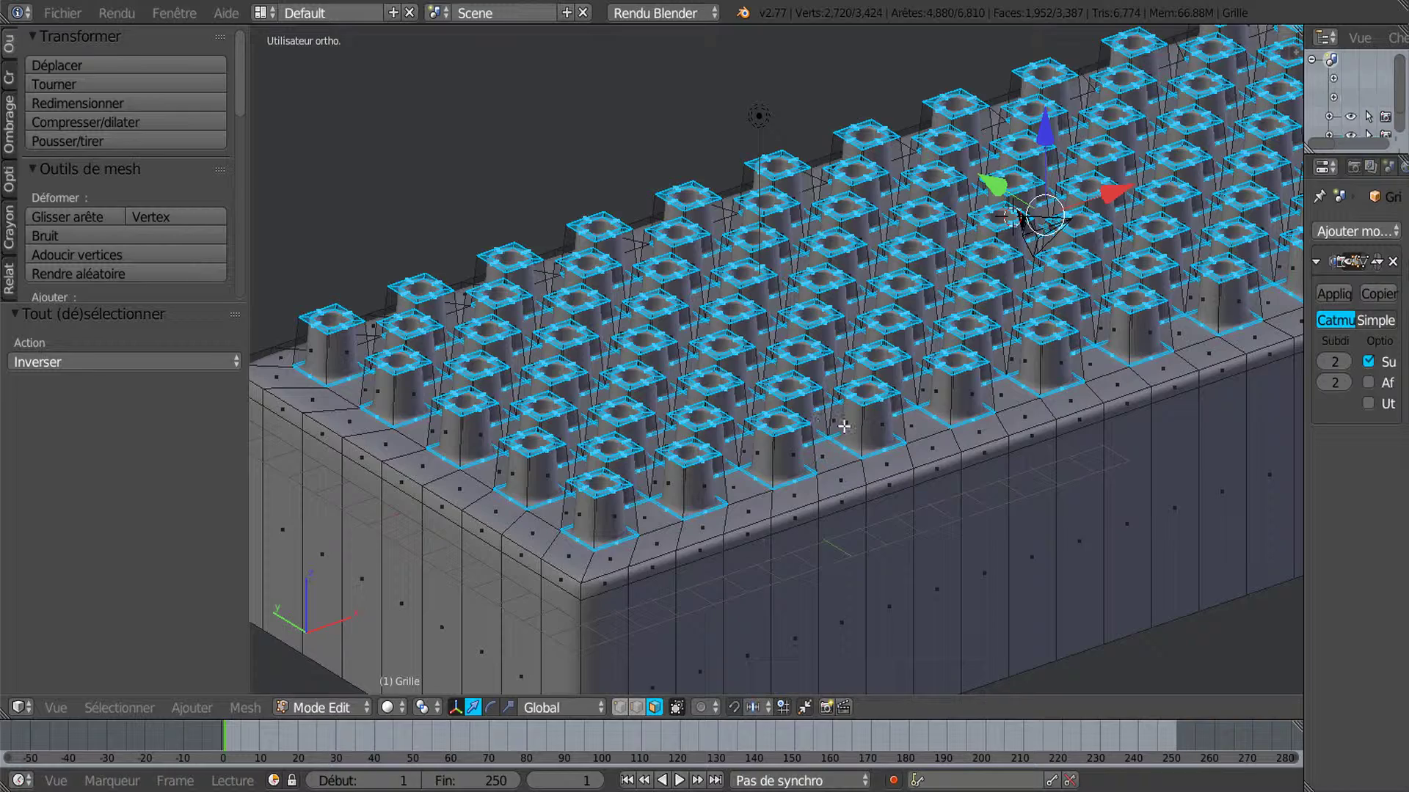
scroll(843, 427, down, 3)
middle_drag(812, 425, 707, 489)
scroll(708, 488, up, 5)
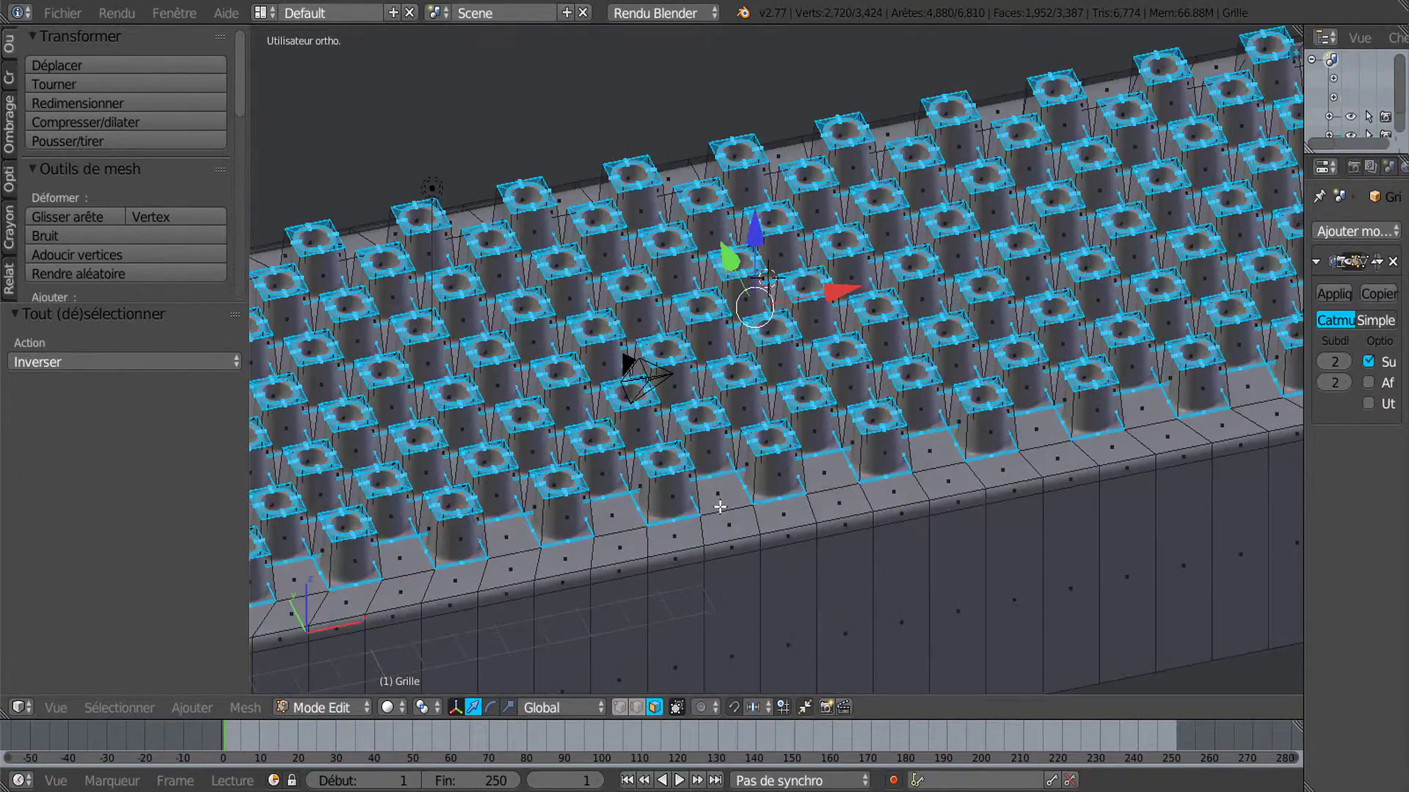
scroll(777, 469, down, 2)
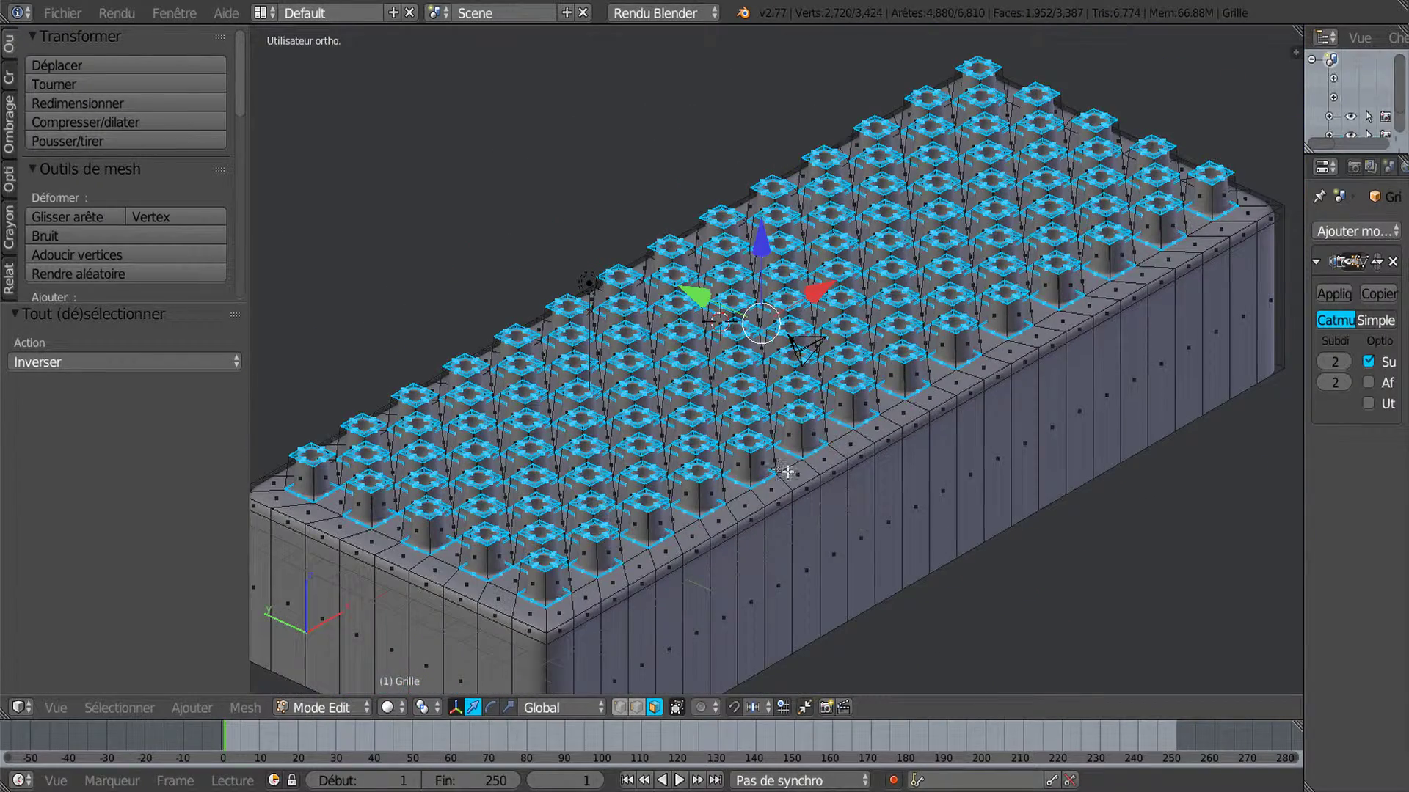
Return to Object mode and delete the studded block
key(Tab)
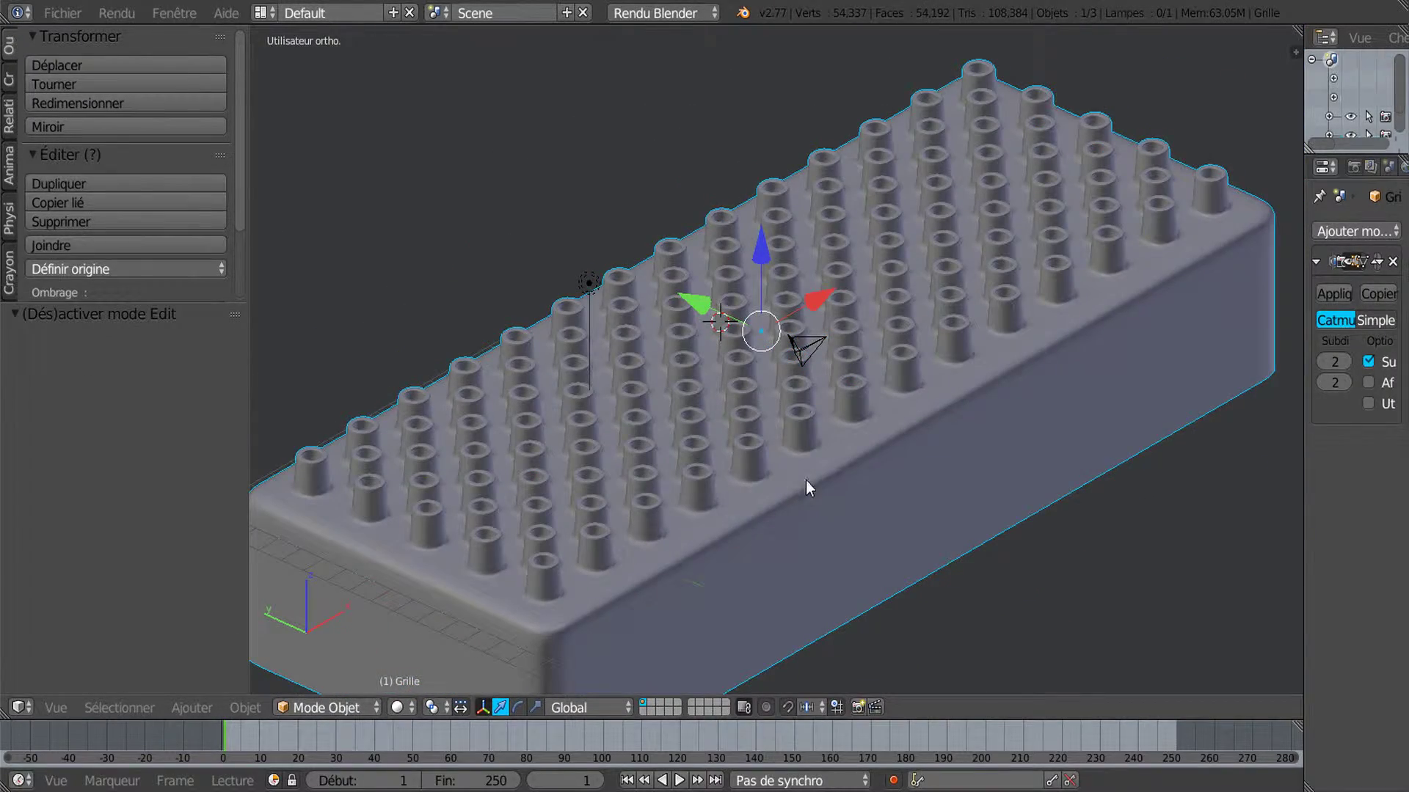
key(x)
click(807, 482)
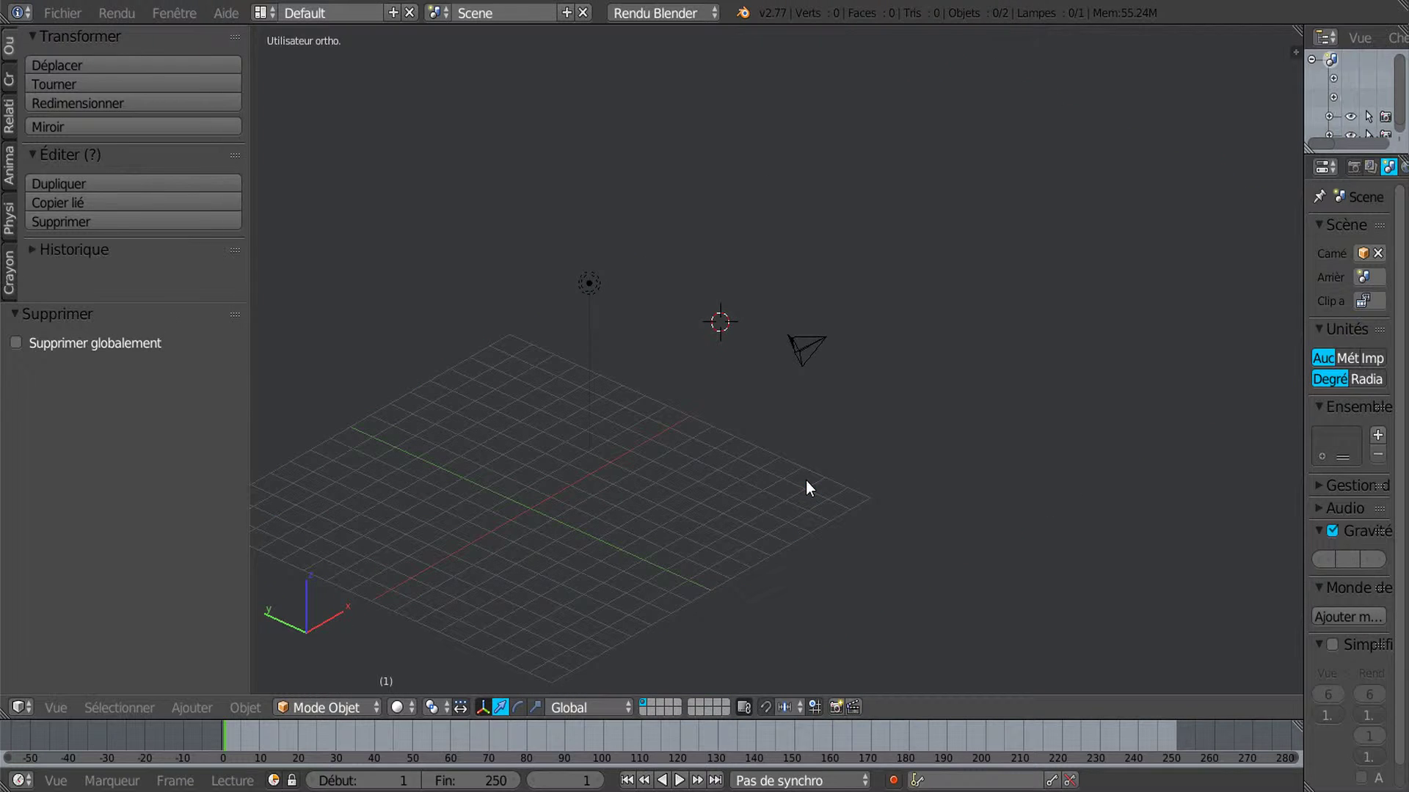
Switch the empty scene to the top orthographic view
shift+middle_drag(706, 530, 772, 453)
middle_drag(869, 427, 844, 477)
key(KP_7)
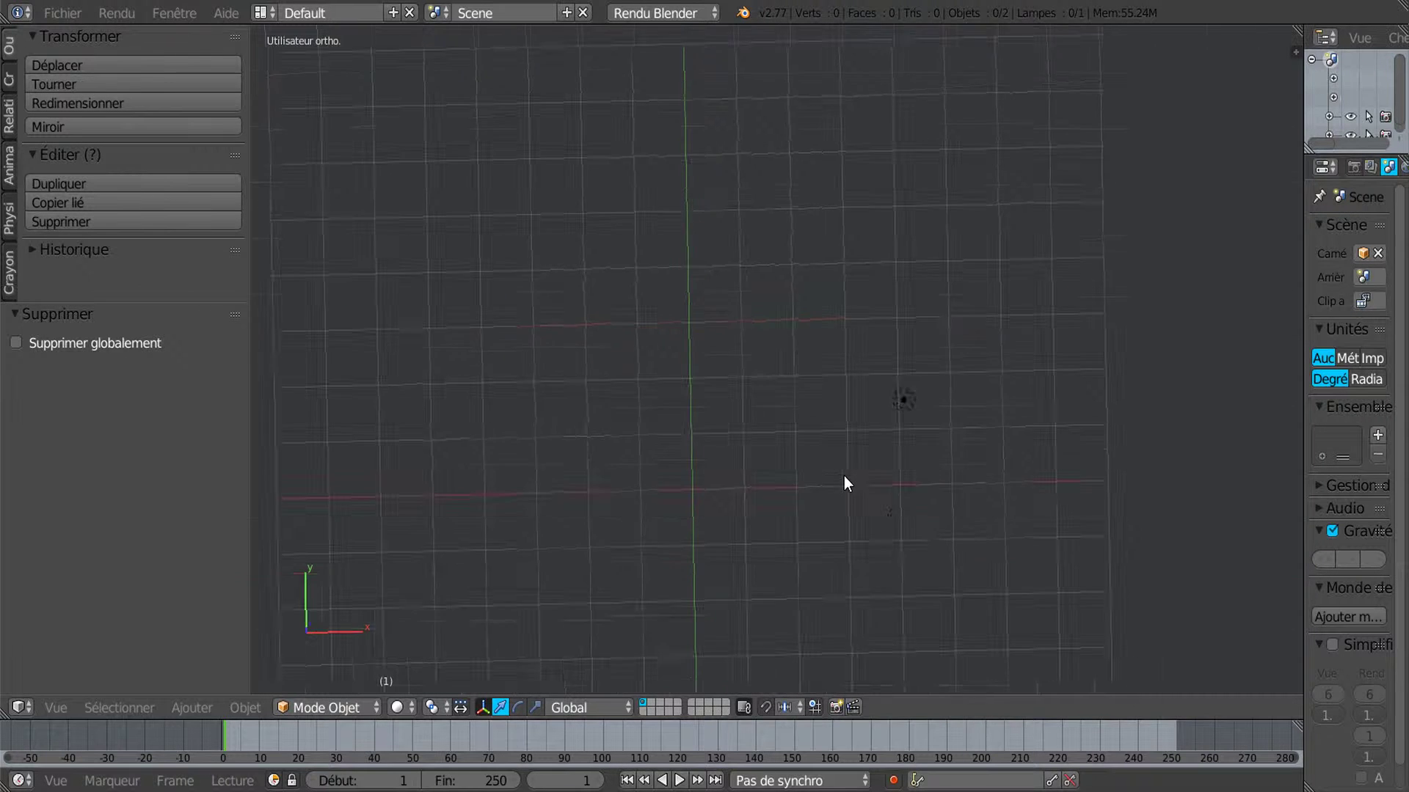
scroll(844, 475, down, 4)
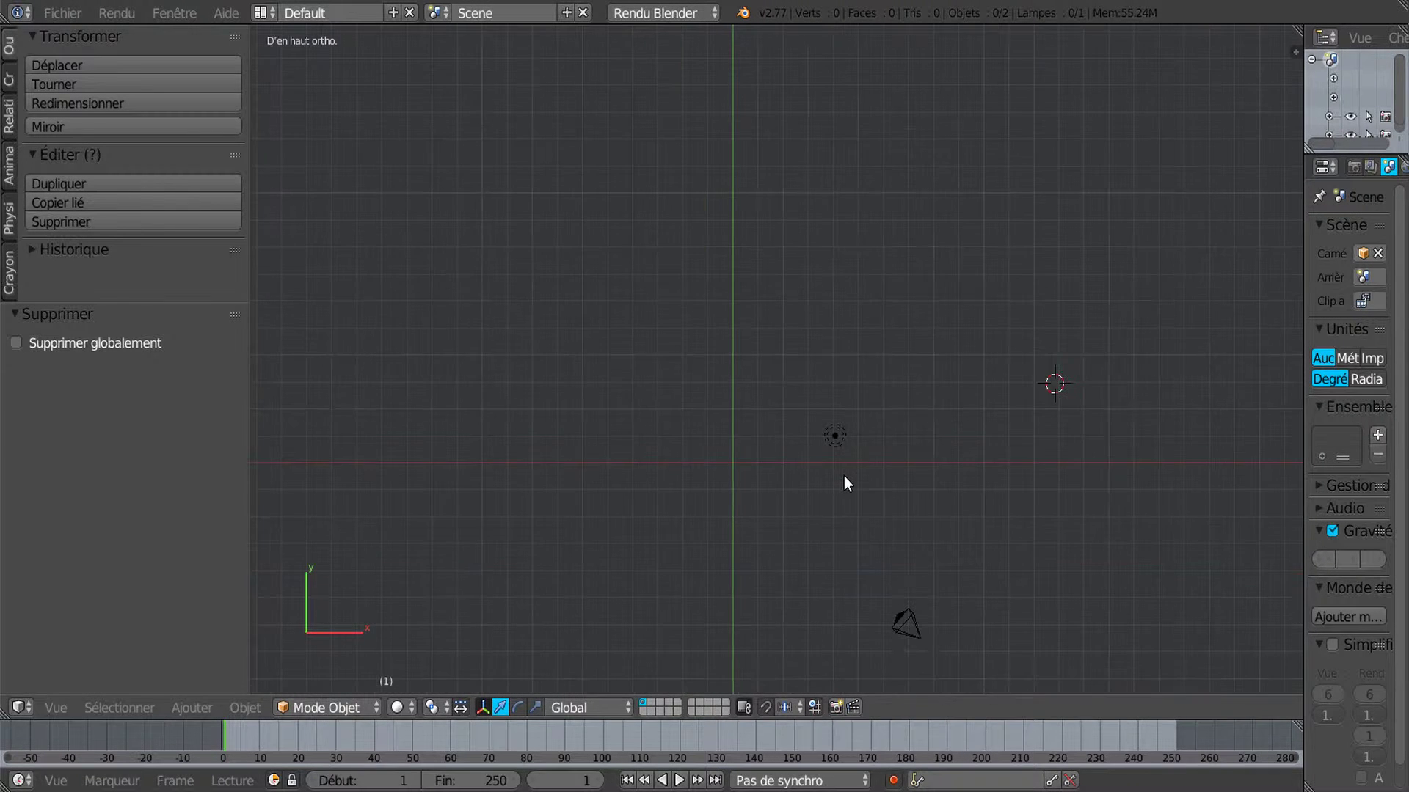
shift+middle_drag(813, 471, 814, 438)
scroll(793, 440, up, 2)
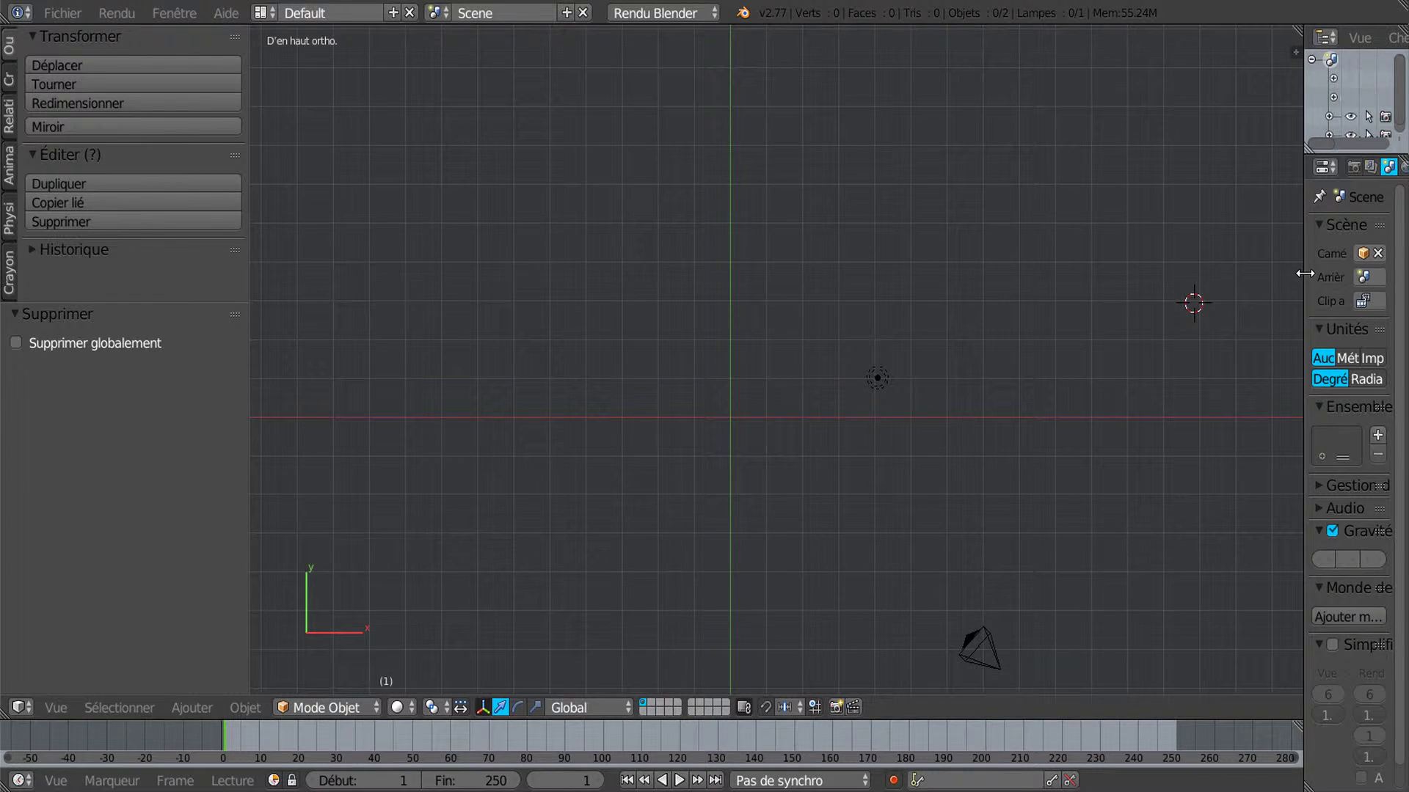
Narrow the properties area and the tool shelf slightly to enlarge the 3D view
drag(1301, 278, 1319, 271)
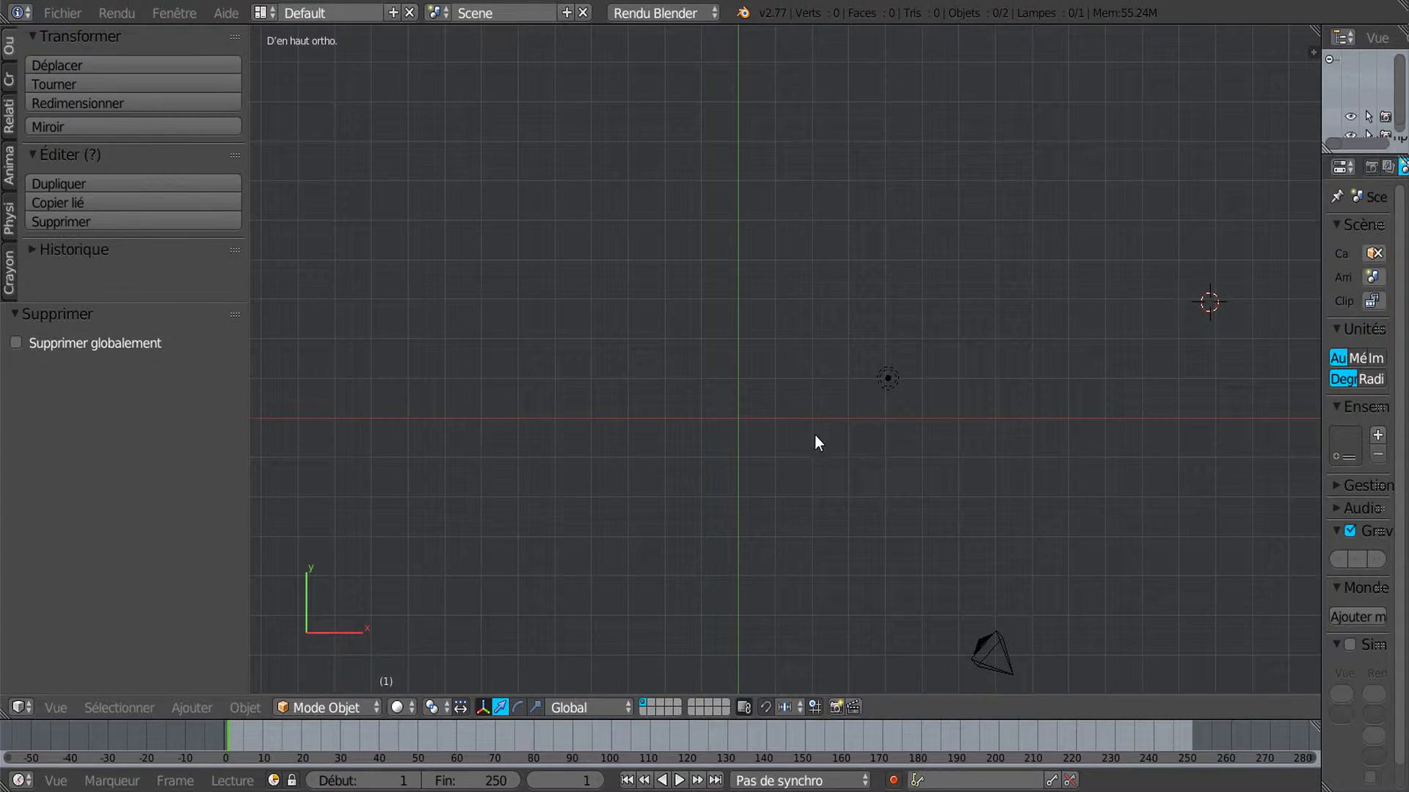
scroll(707, 469, up, 1)
scroll(709, 471, down, 2)
shift+middle_drag(708, 470, 838, 465)
scroll(686, 413, up, 3)
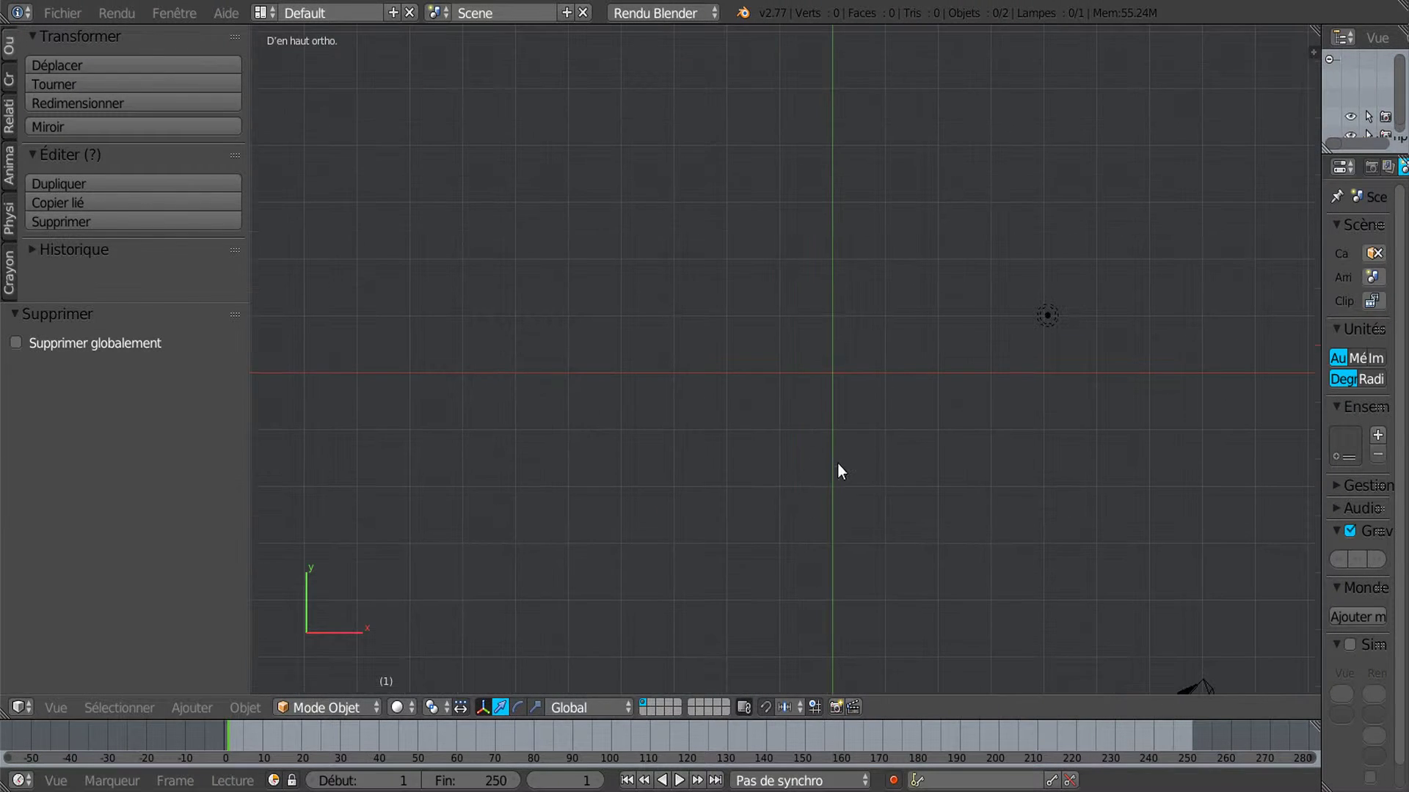
drag(246, 402, 182, 416)
scroll(755, 409, down, 4)
shift+middle_drag(756, 404, 670, 413)
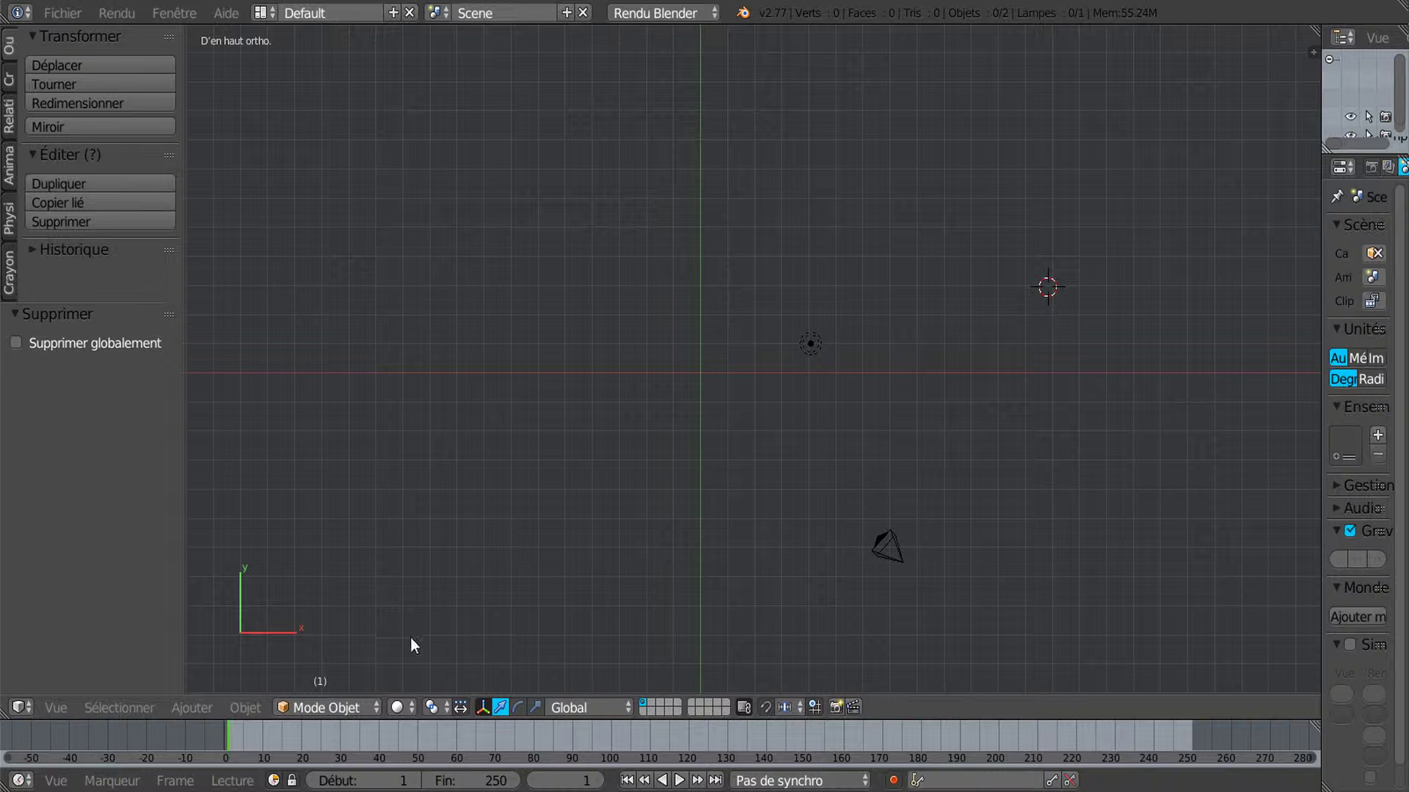
drag(182, 434, 219, 434)
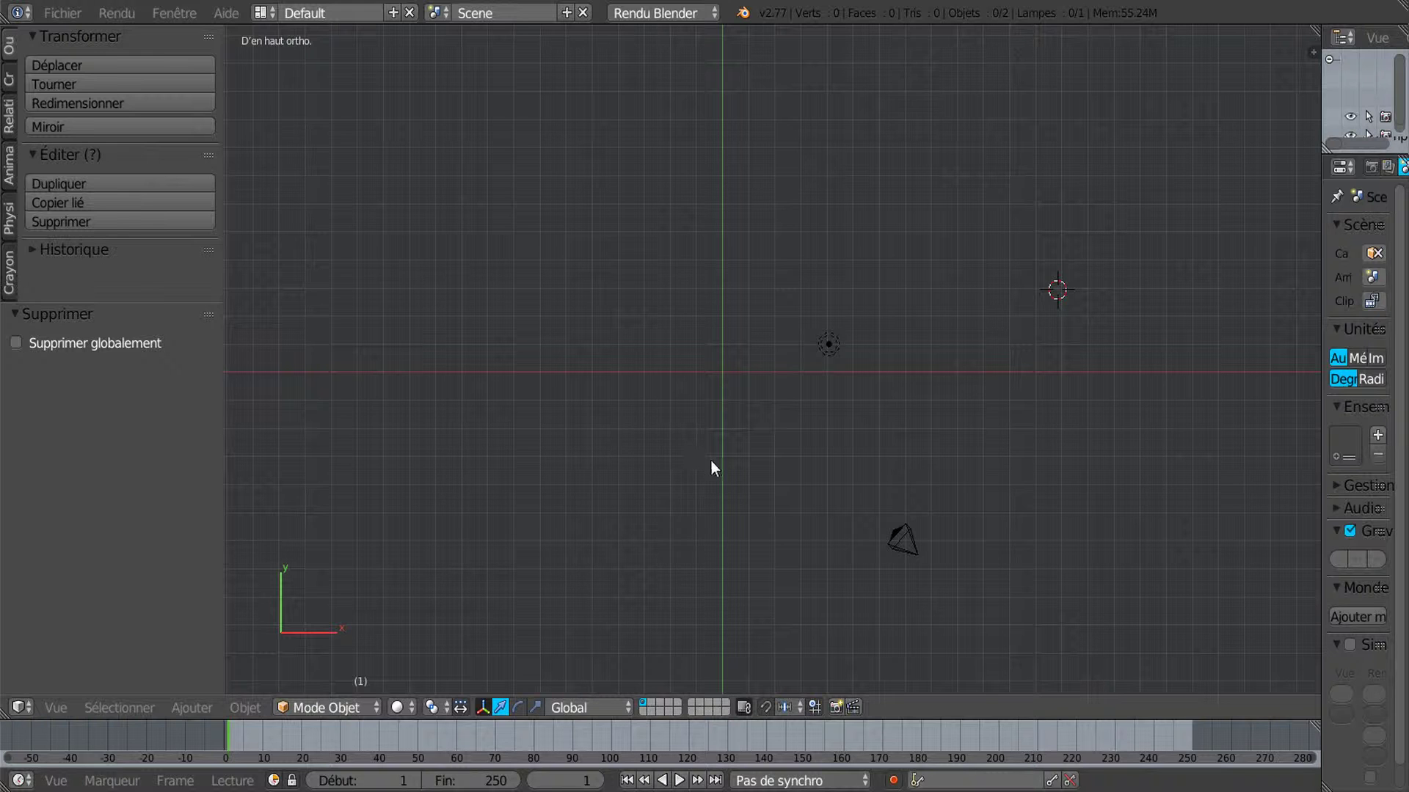
Snap the 3D cursor to the centre of the scene
key(shift+s)
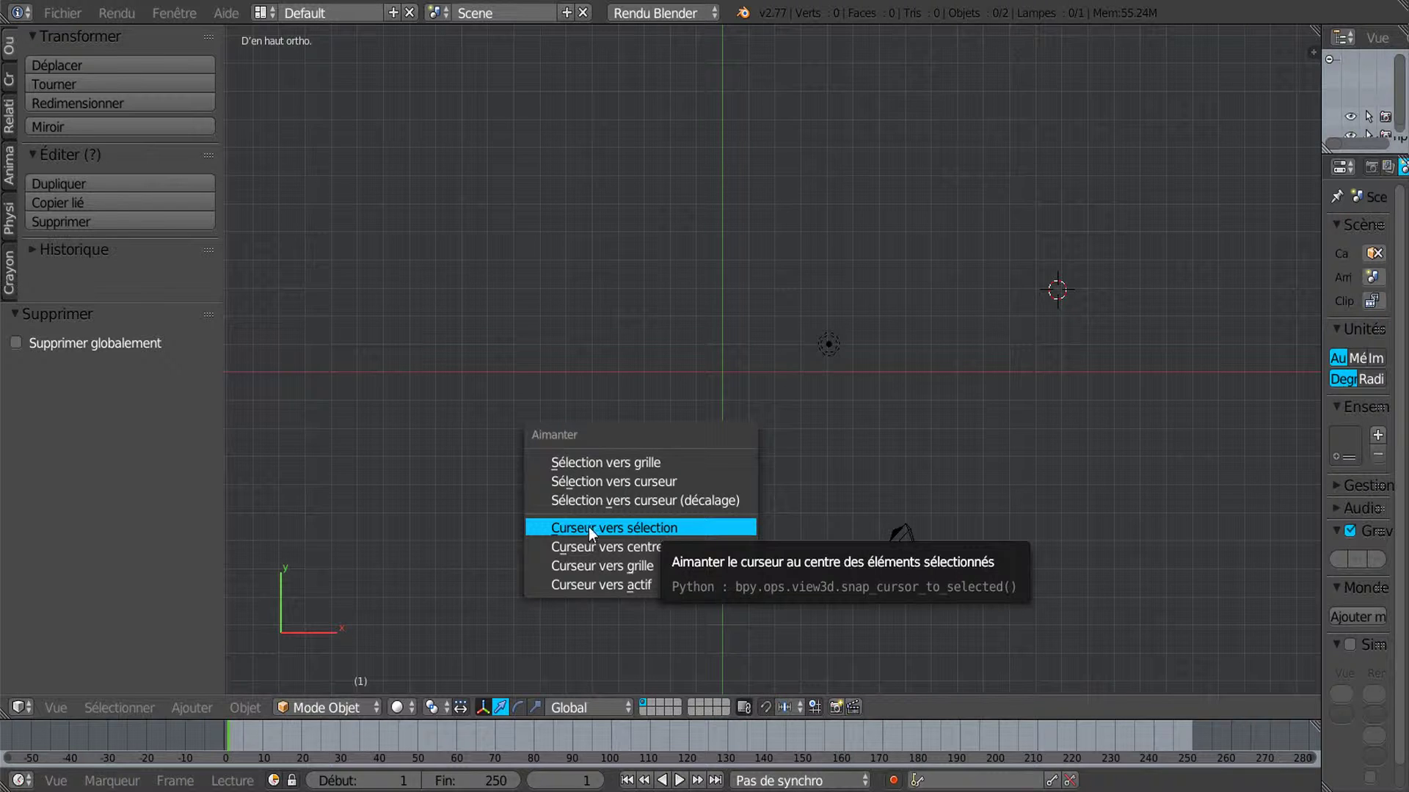
click(632, 528)
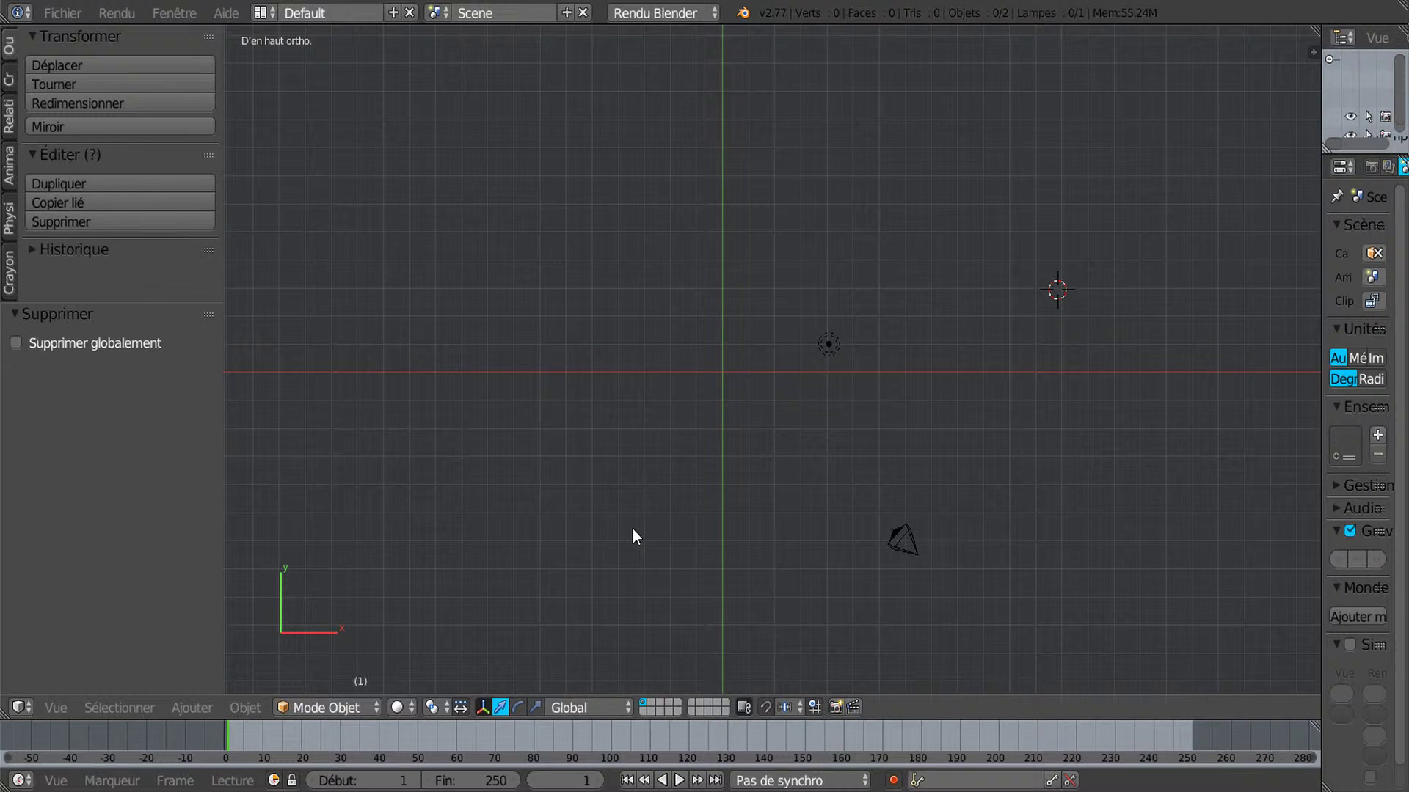
key(shift+s)
click(613, 545)
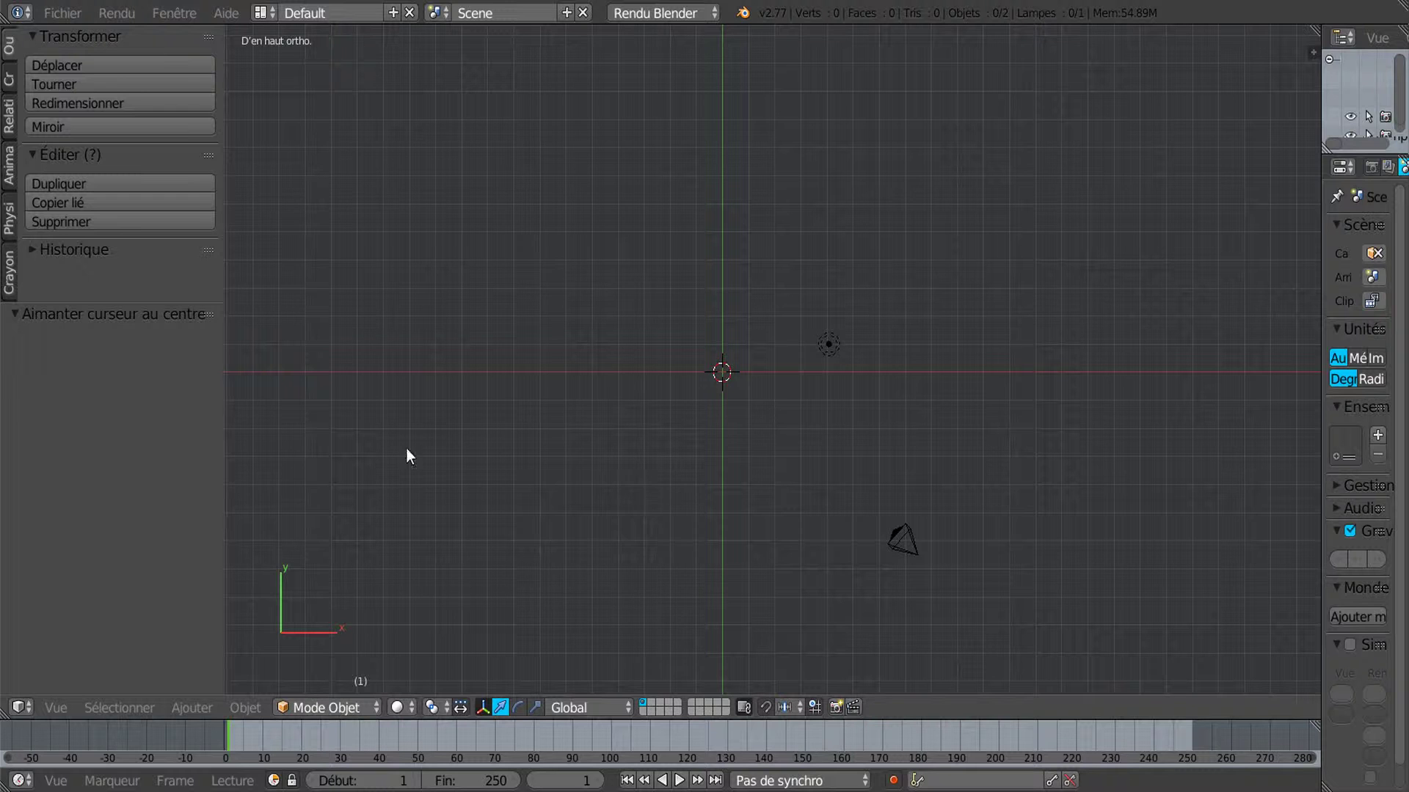
Delete the lamp and the camera together
right_click(825, 346)
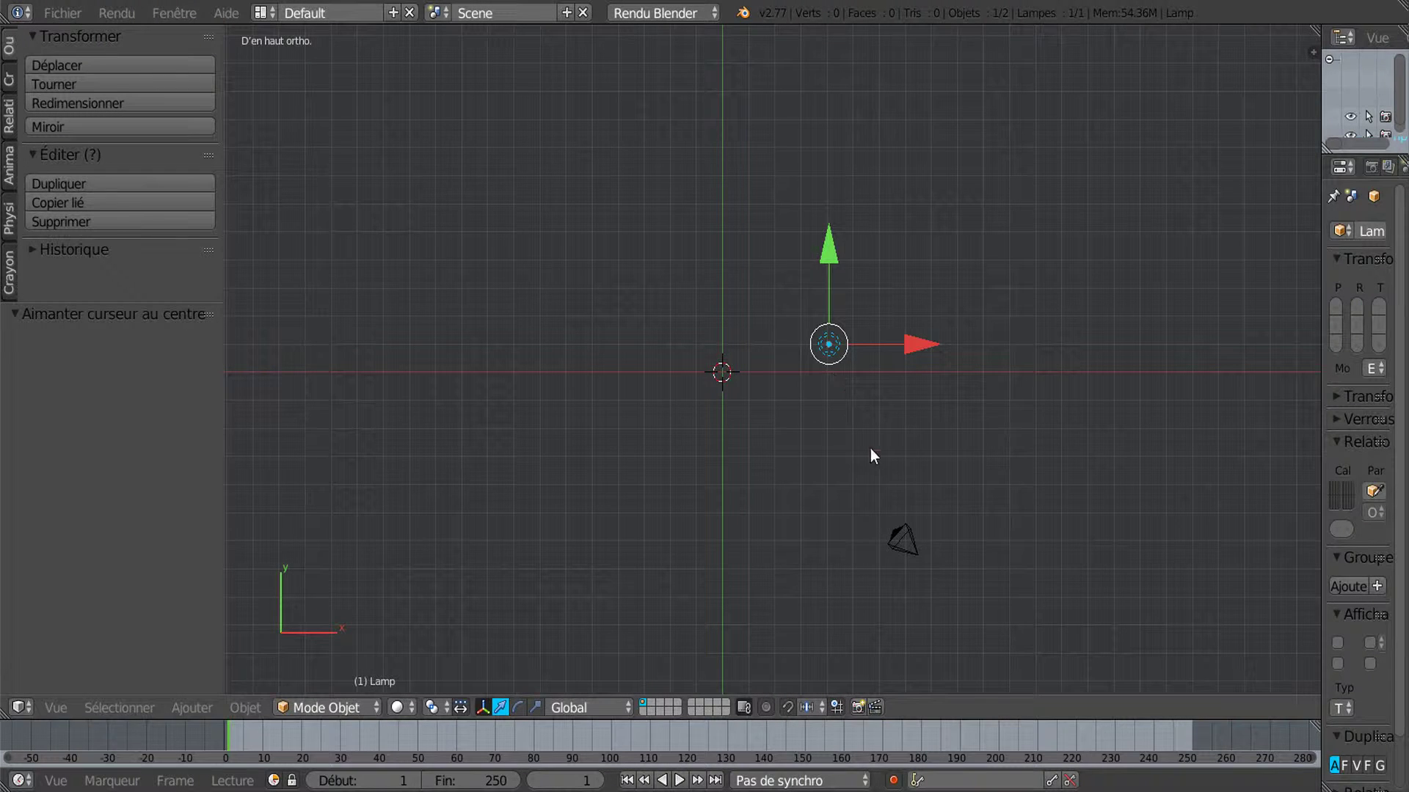
shift+right_click(901, 540)
key(x)
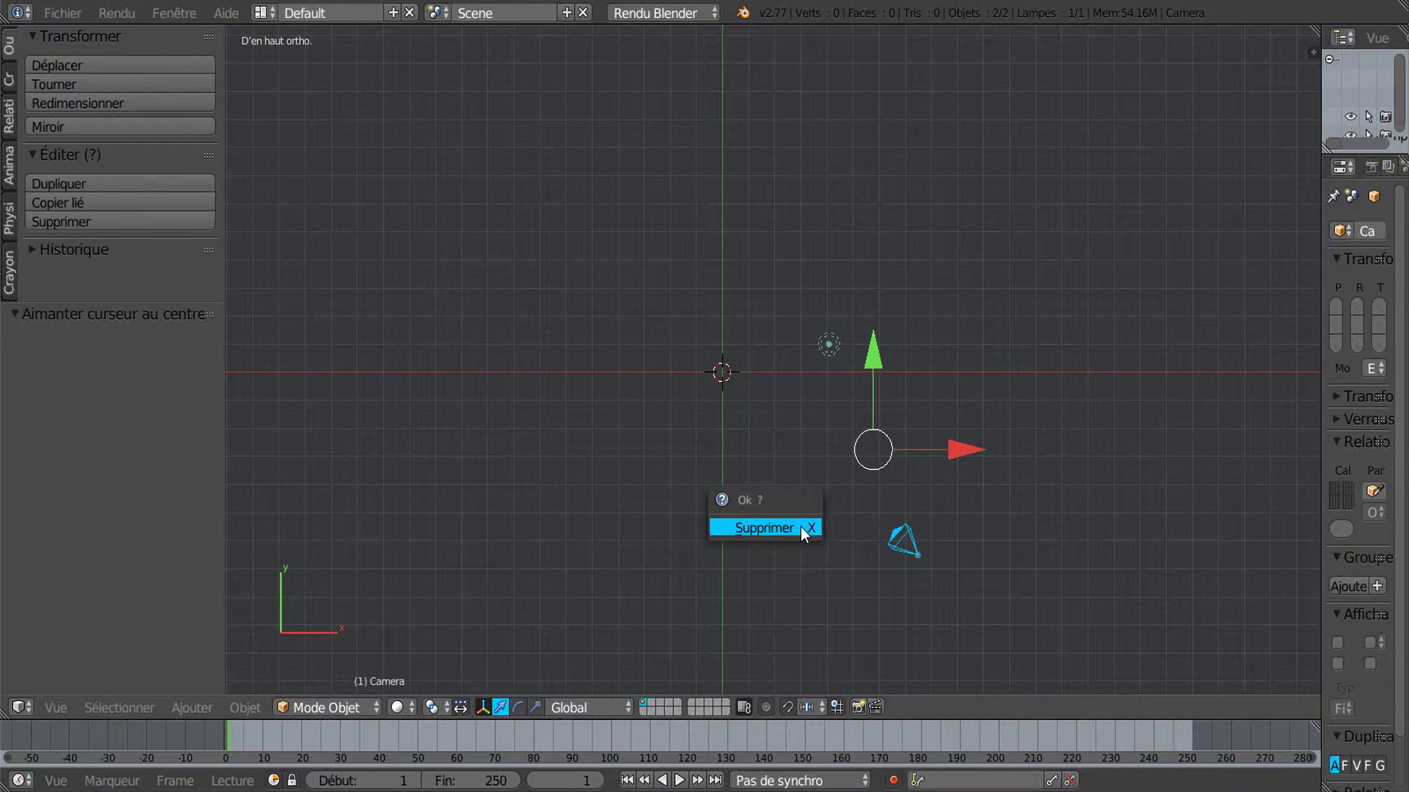
click(799, 527)
Add a Grille mesh primitive with 10 by 10 subdivisions at the origin and scale it uniformly by about 6.176
click(8, 84)
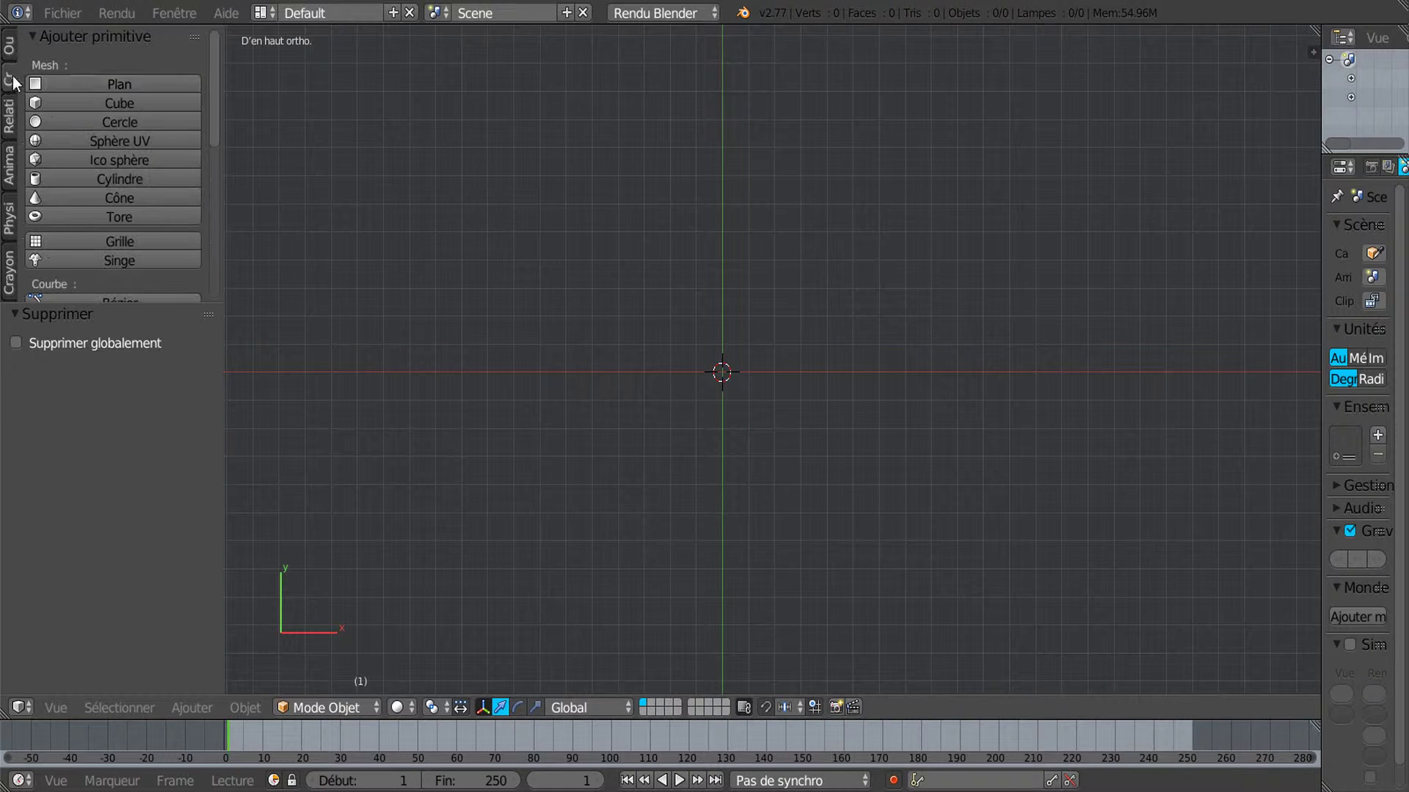
scroll(217, 131, down, 3)
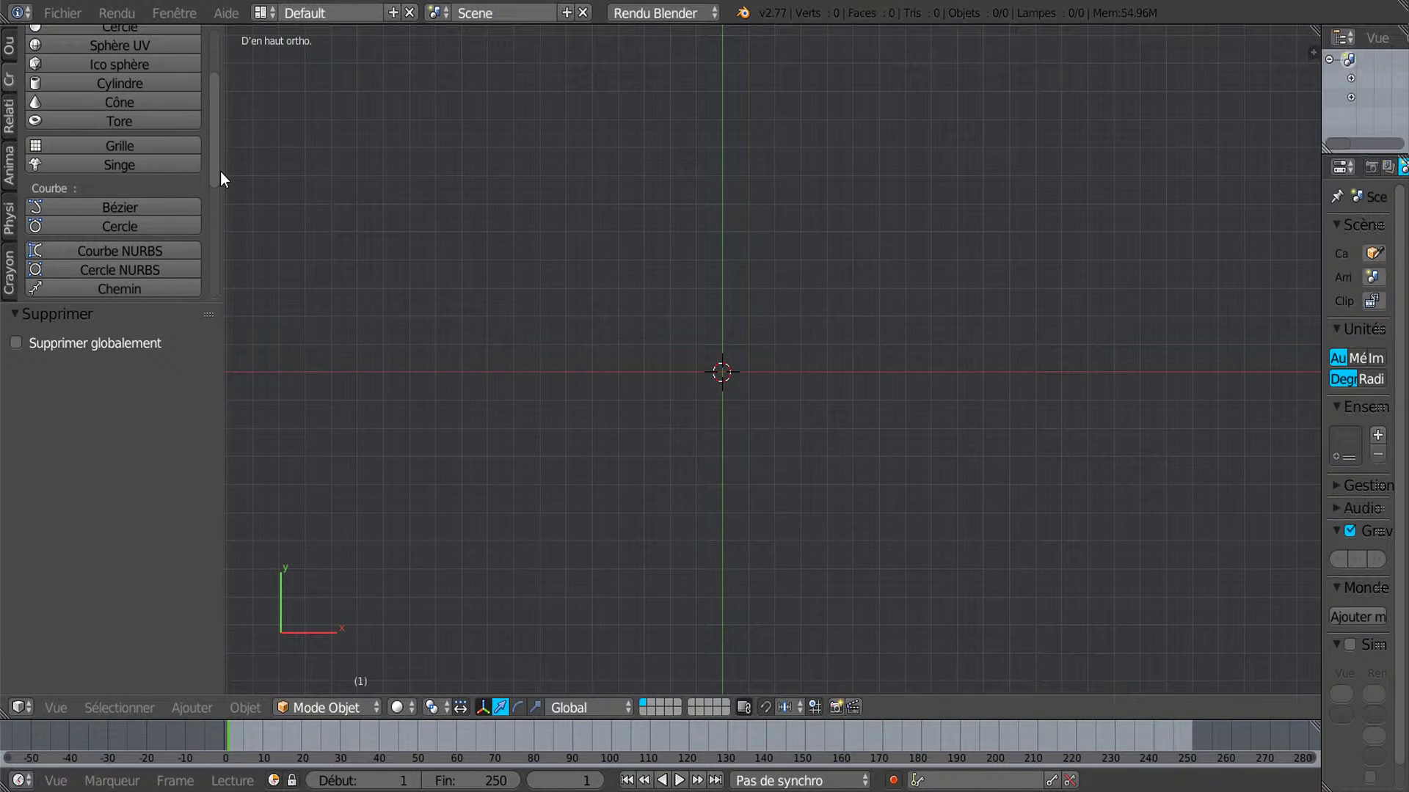
click(94, 147)
key(s)
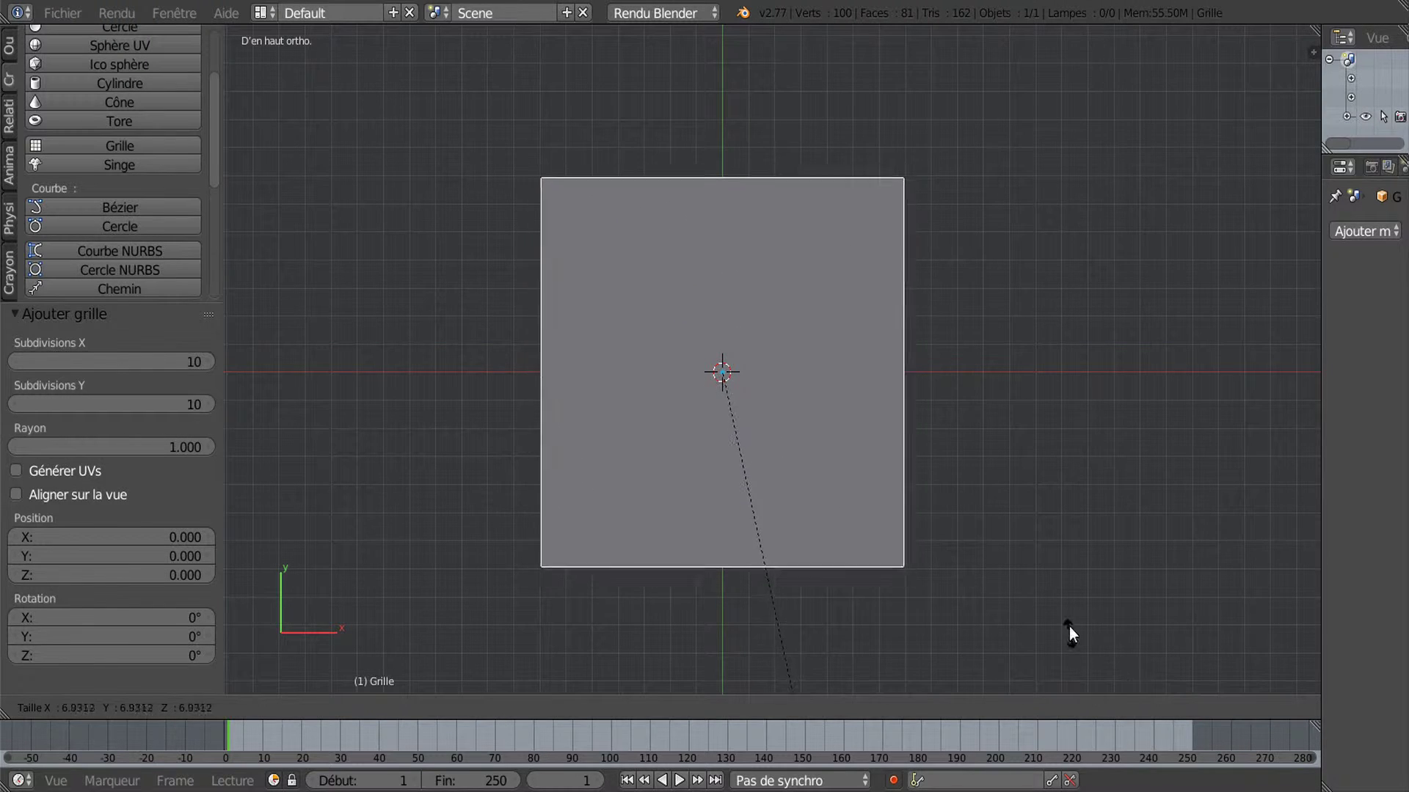
click(1000, 476)
scroll(997, 477, down, 2)
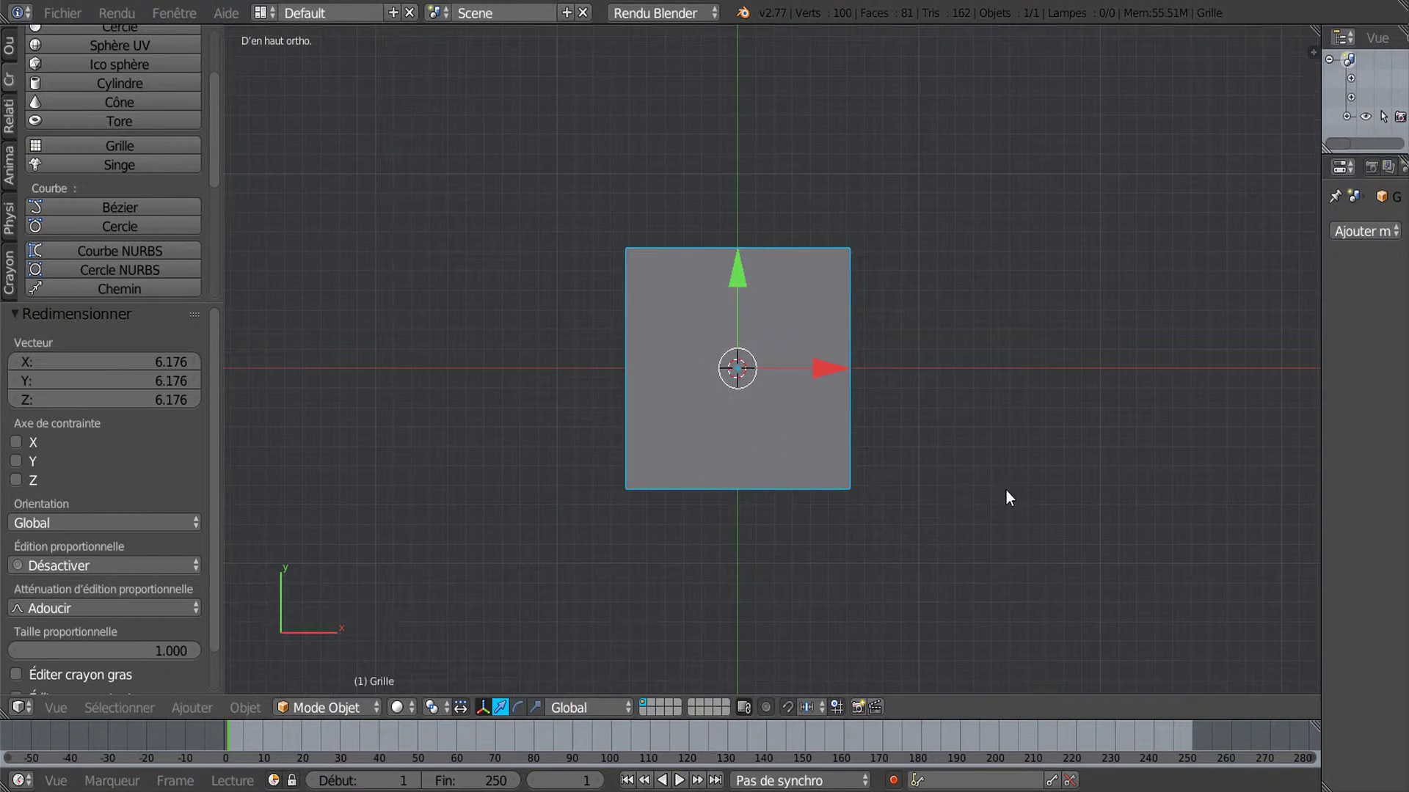
shift+middle_drag(1006, 491, 838, 500)
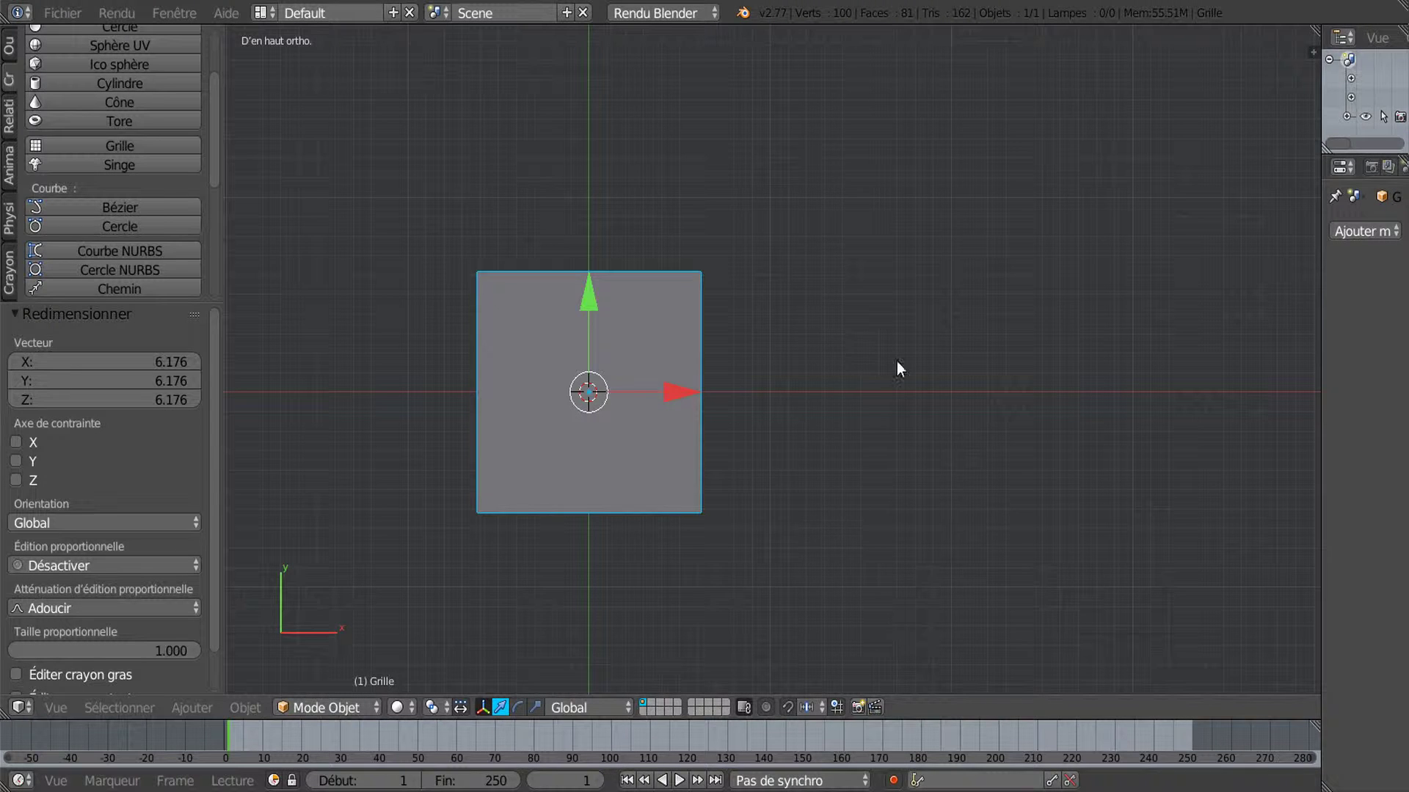
Inspect the grid's subdivisions in Edit mode and widen the properties area, finishing in Object mode
key(Tab)
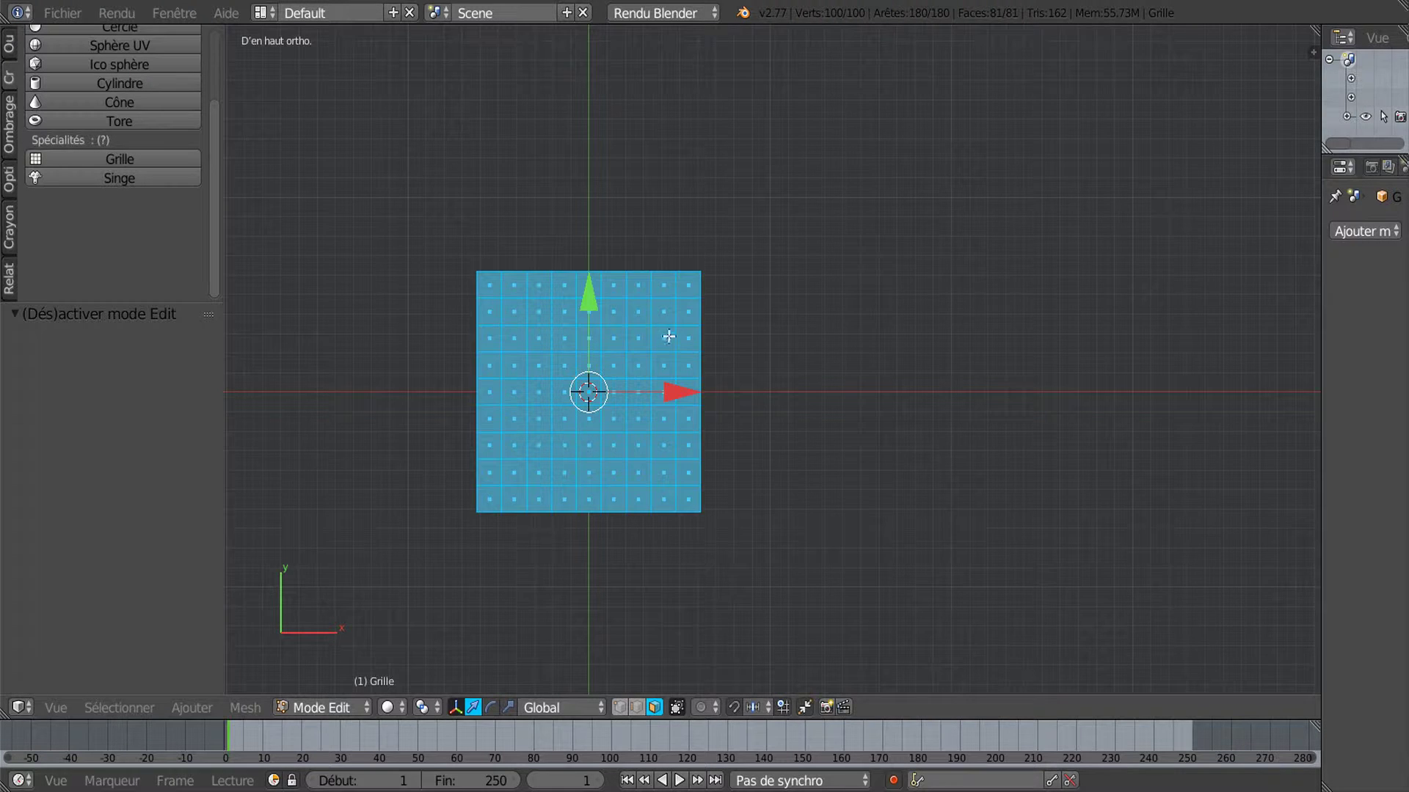
scroll(646, 382, up, 4)
shift+middle_drag(604, 411, 786, 411)
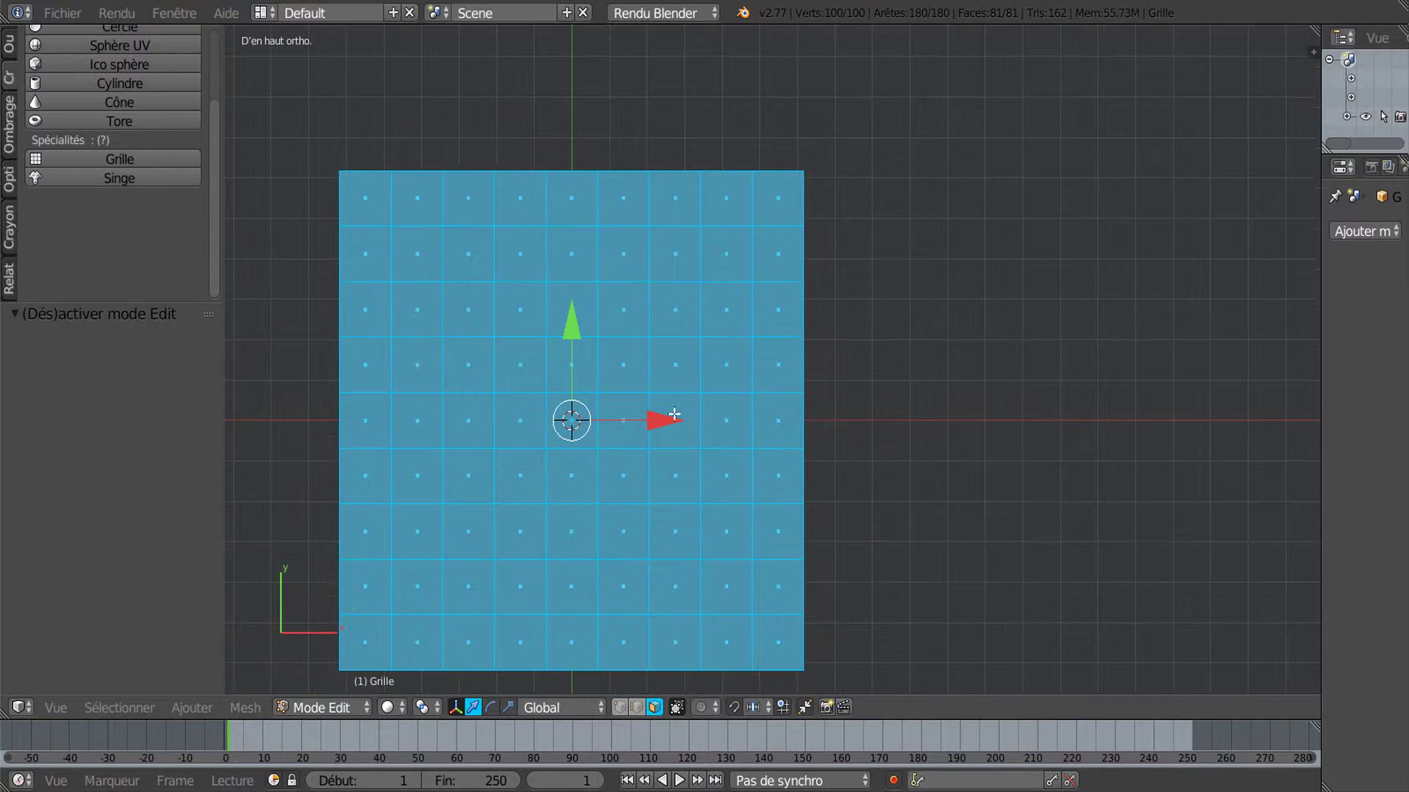
scroll(753, 327, down, 3)
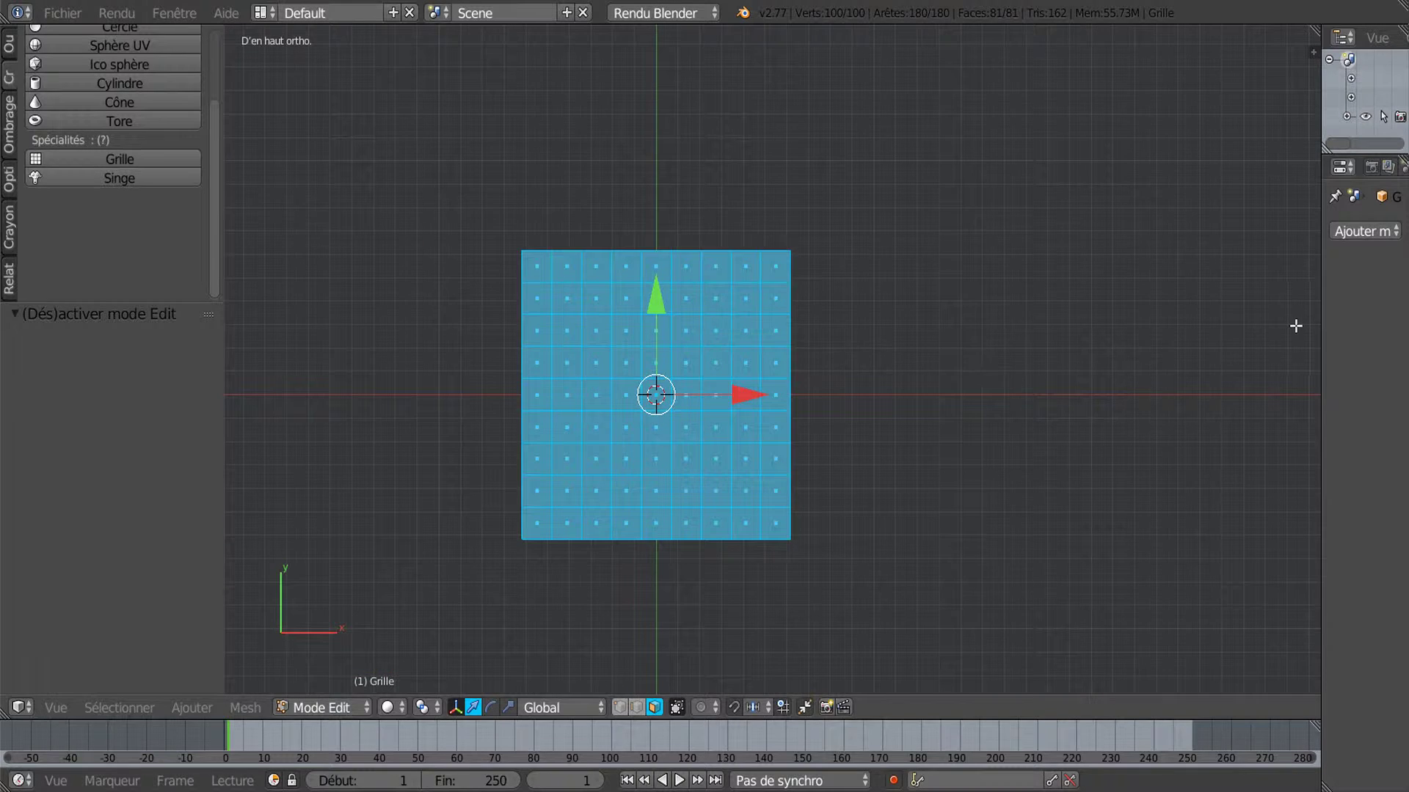
drag(1321, 306, 1069, 381)
key(Tab)
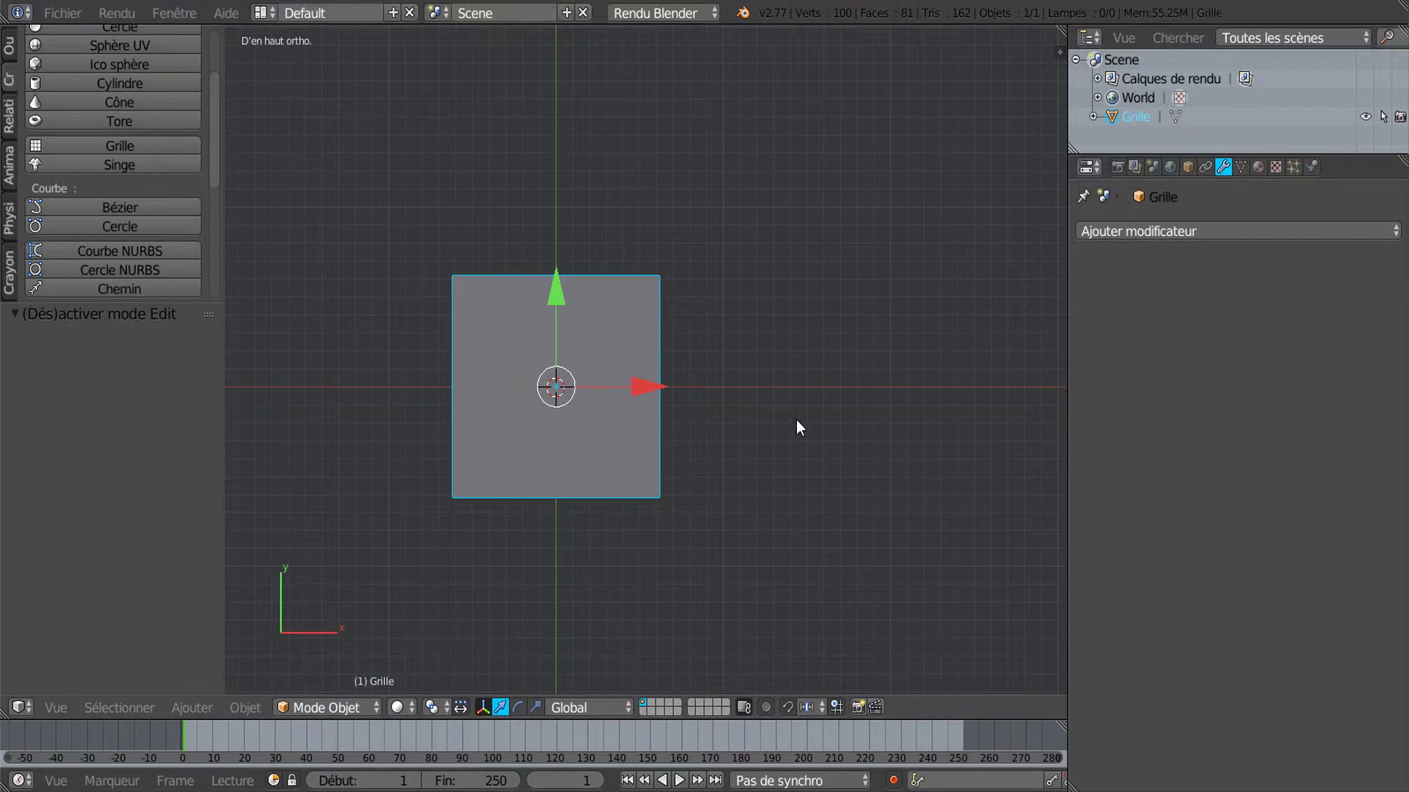
Add a Tableau (array) modifier to the grid with a count of 3 and merging enabled, and apply it
click(1225, 232)
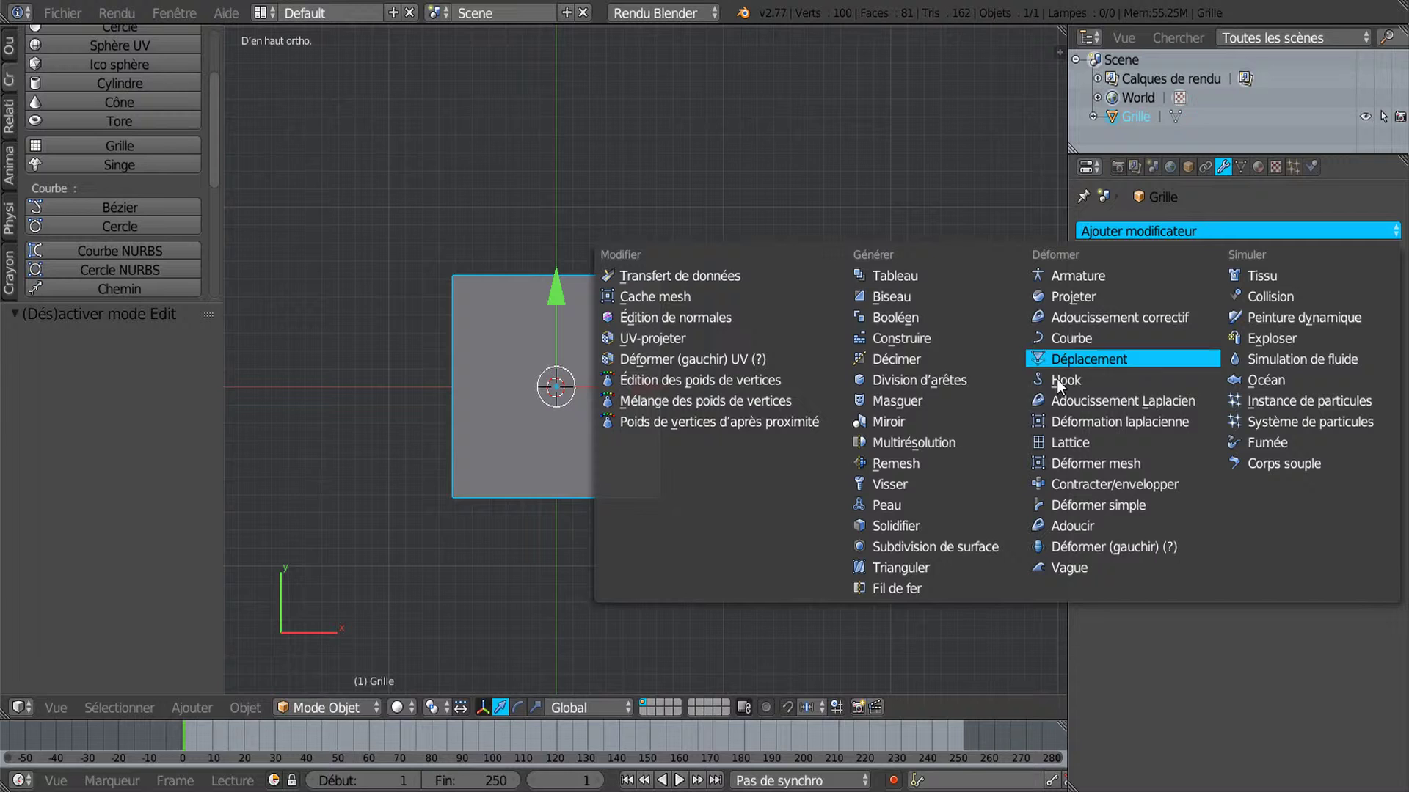
click(892, 279)
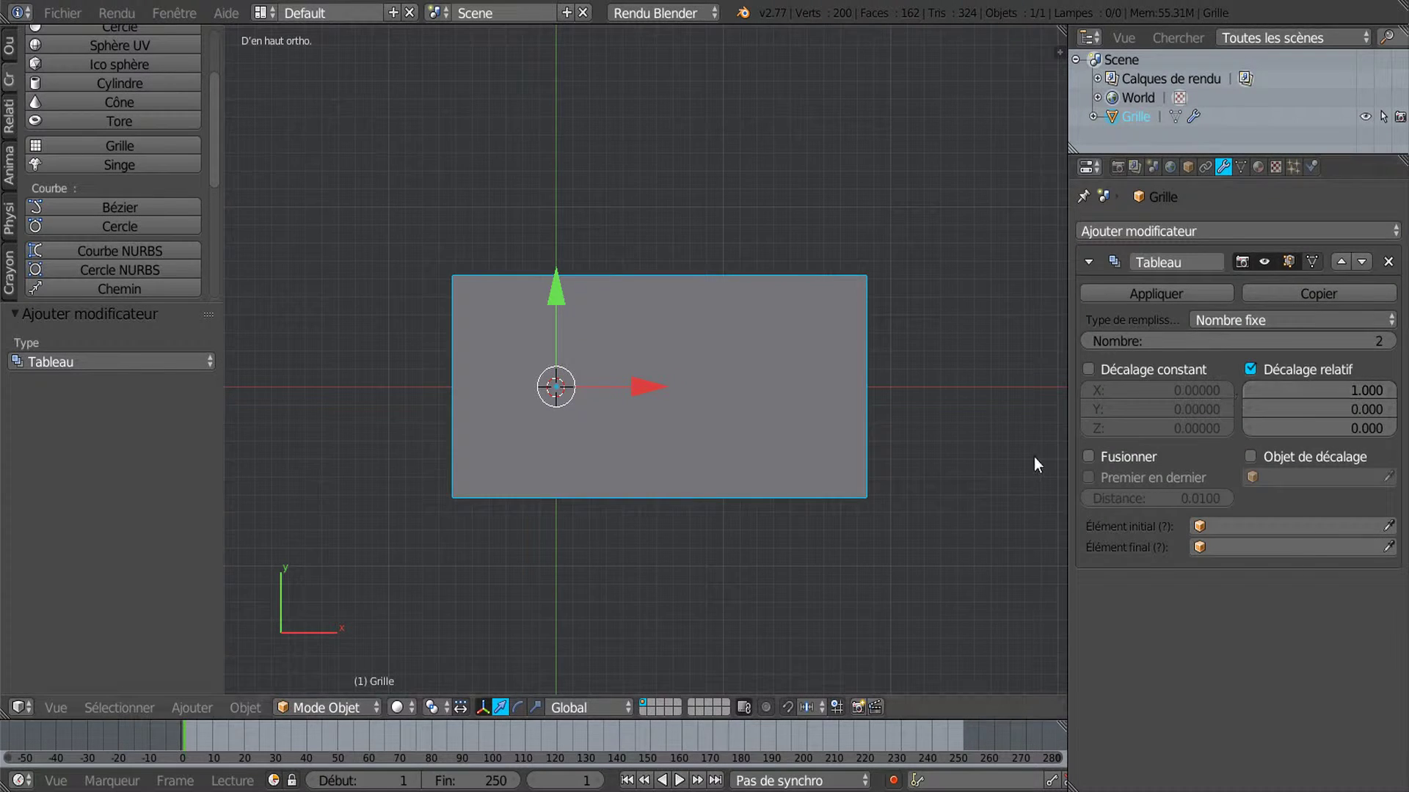
shift+middle_drag(1020, 456, 888, 449)
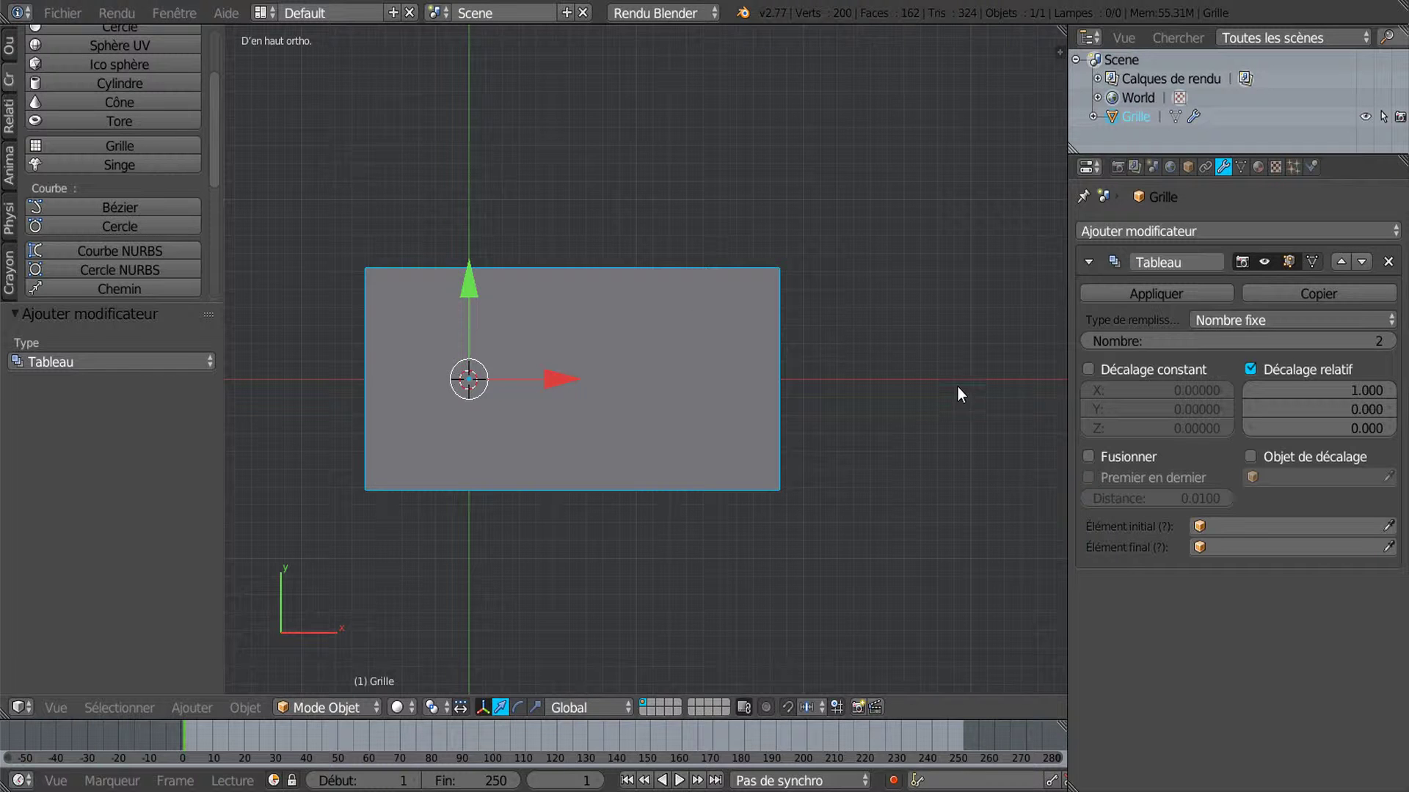
click(1390, 341)
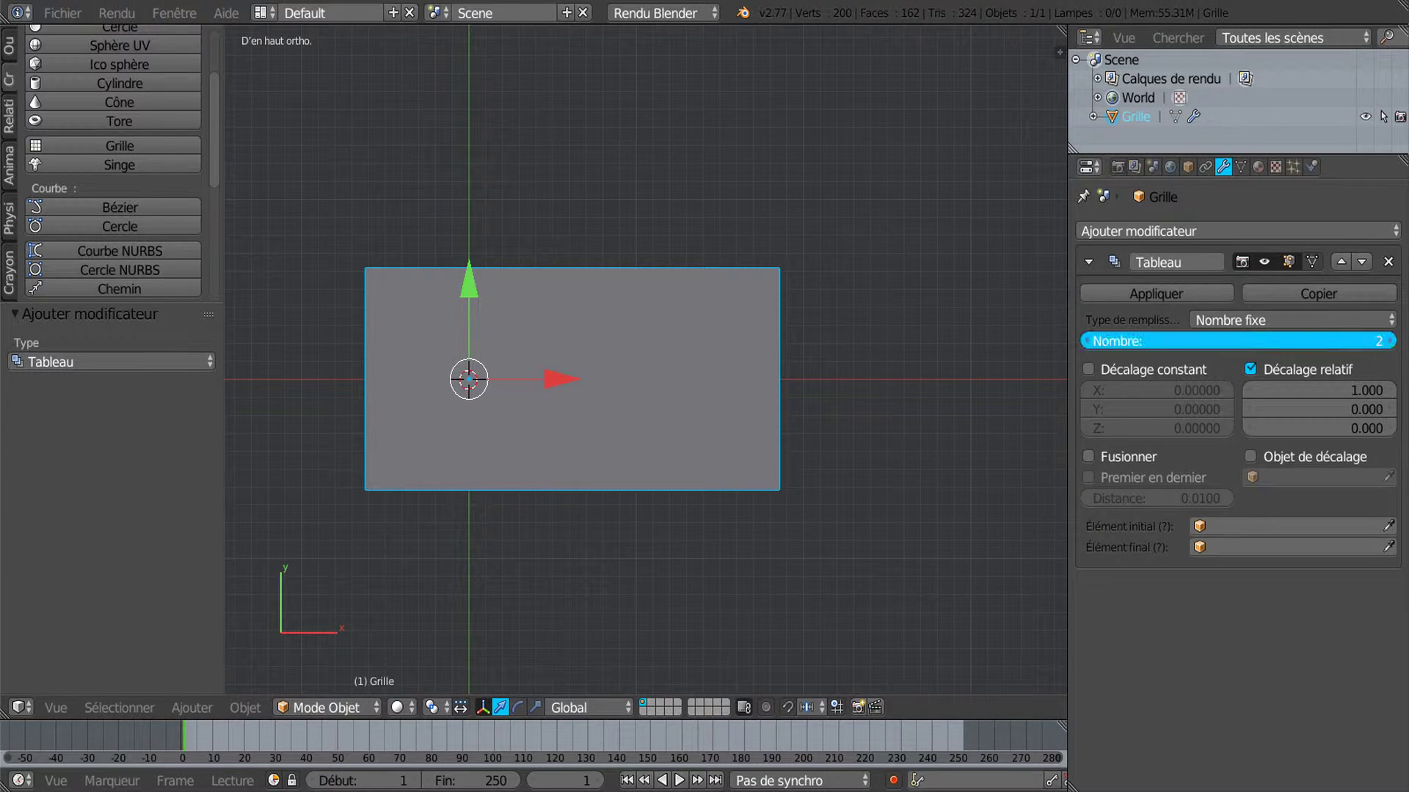
scroll(794, 395, down, 1)
scroll(794, 395, up, 1)
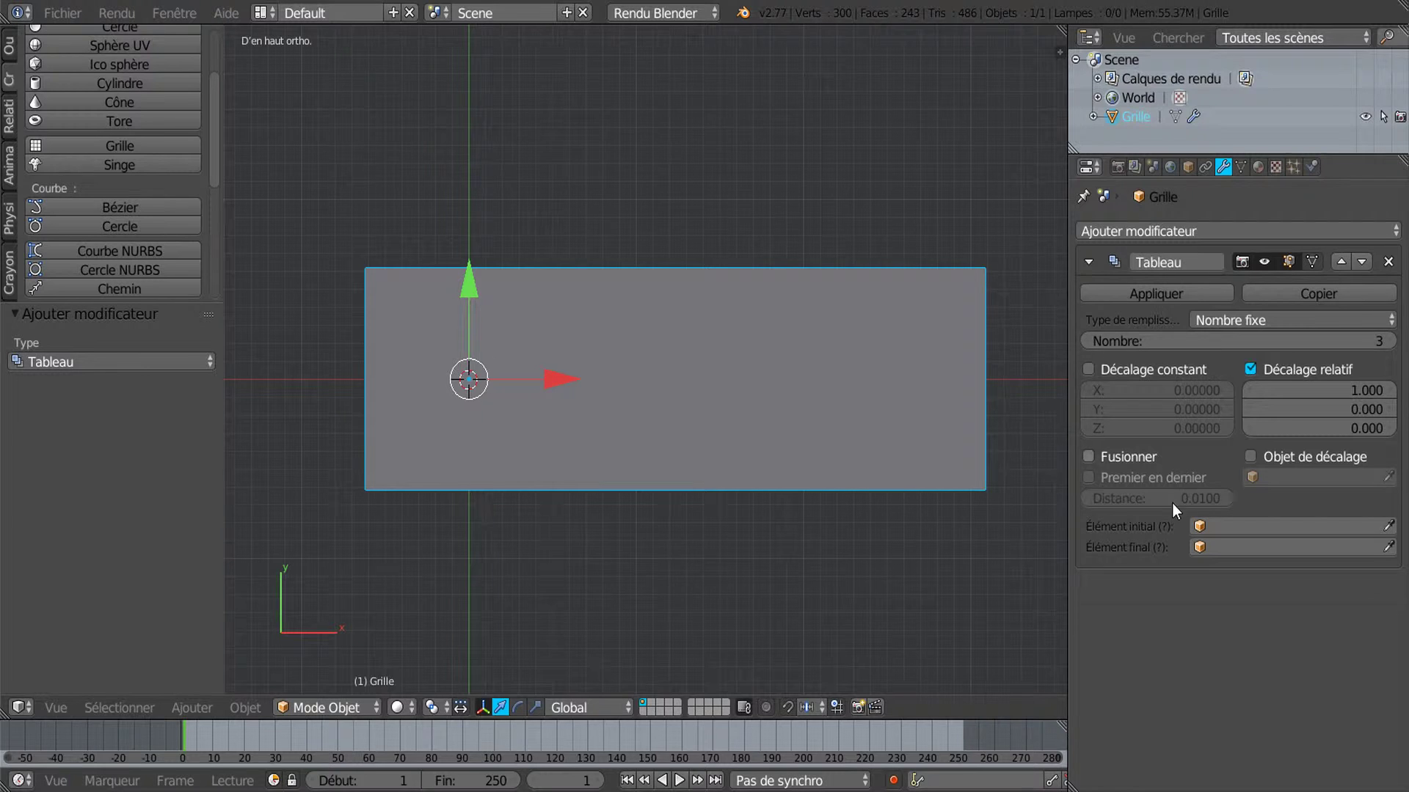
click(1090, 458)
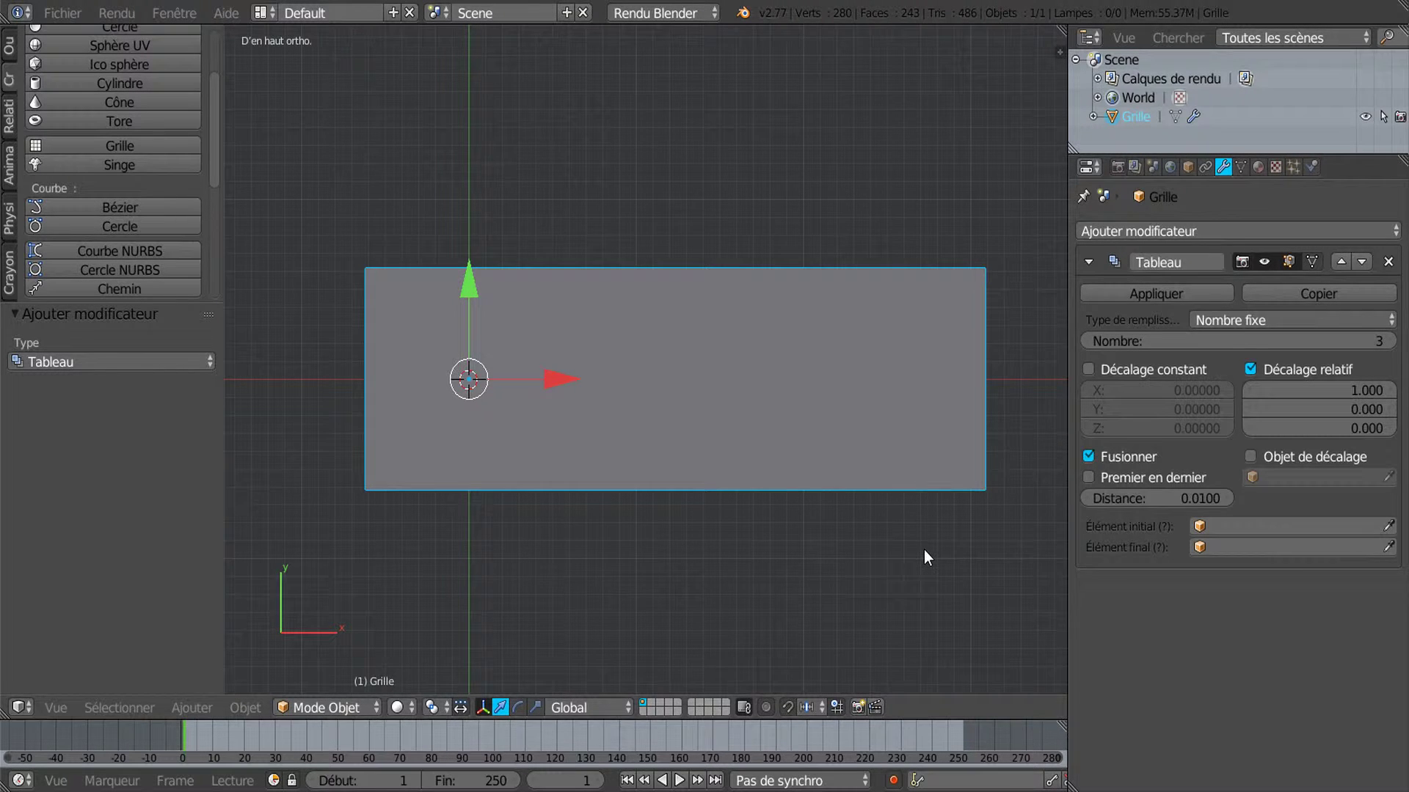
click(1154, 295)
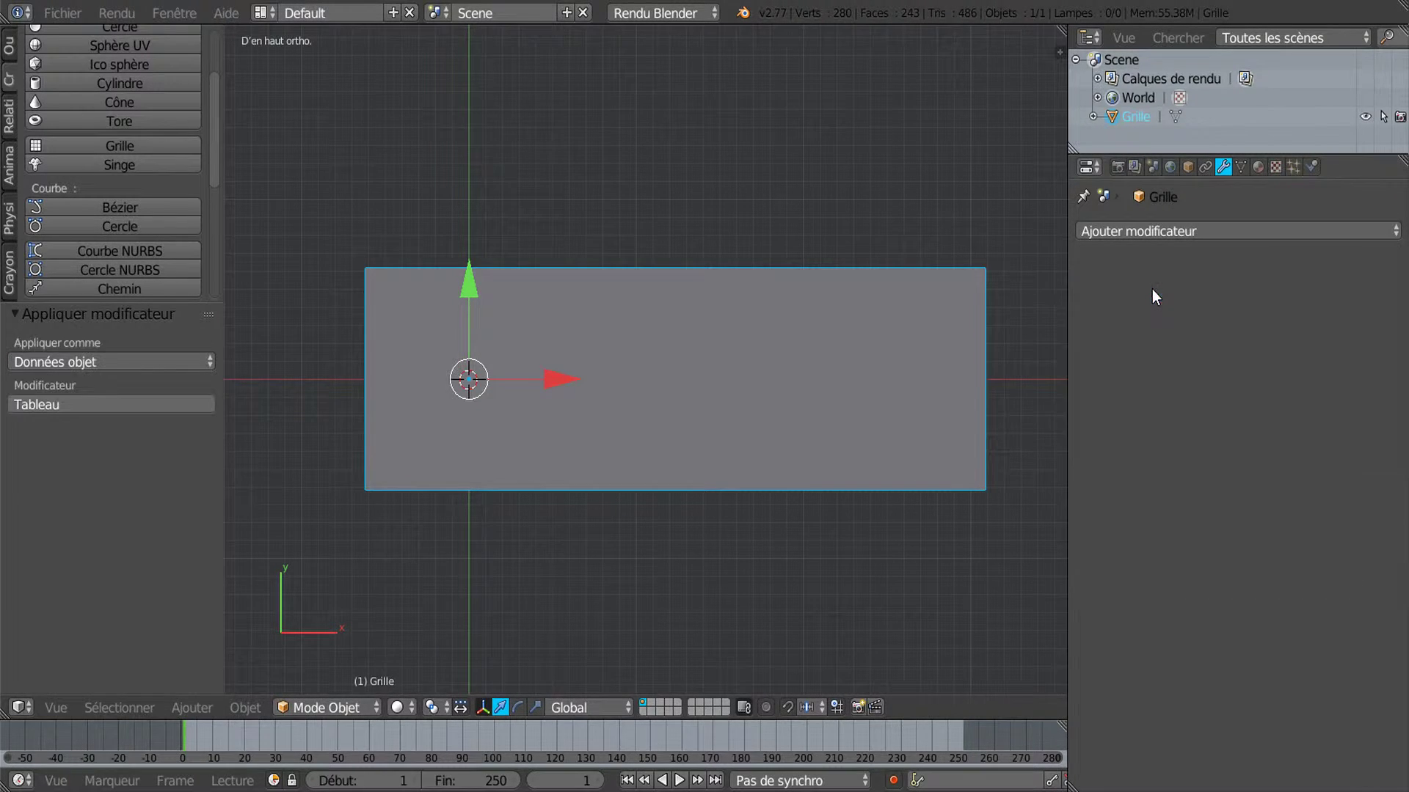
Enter Edit mode on the elongated grid and examine its subdivisions
key(Tab)
scroll(875, 482, up, 4)
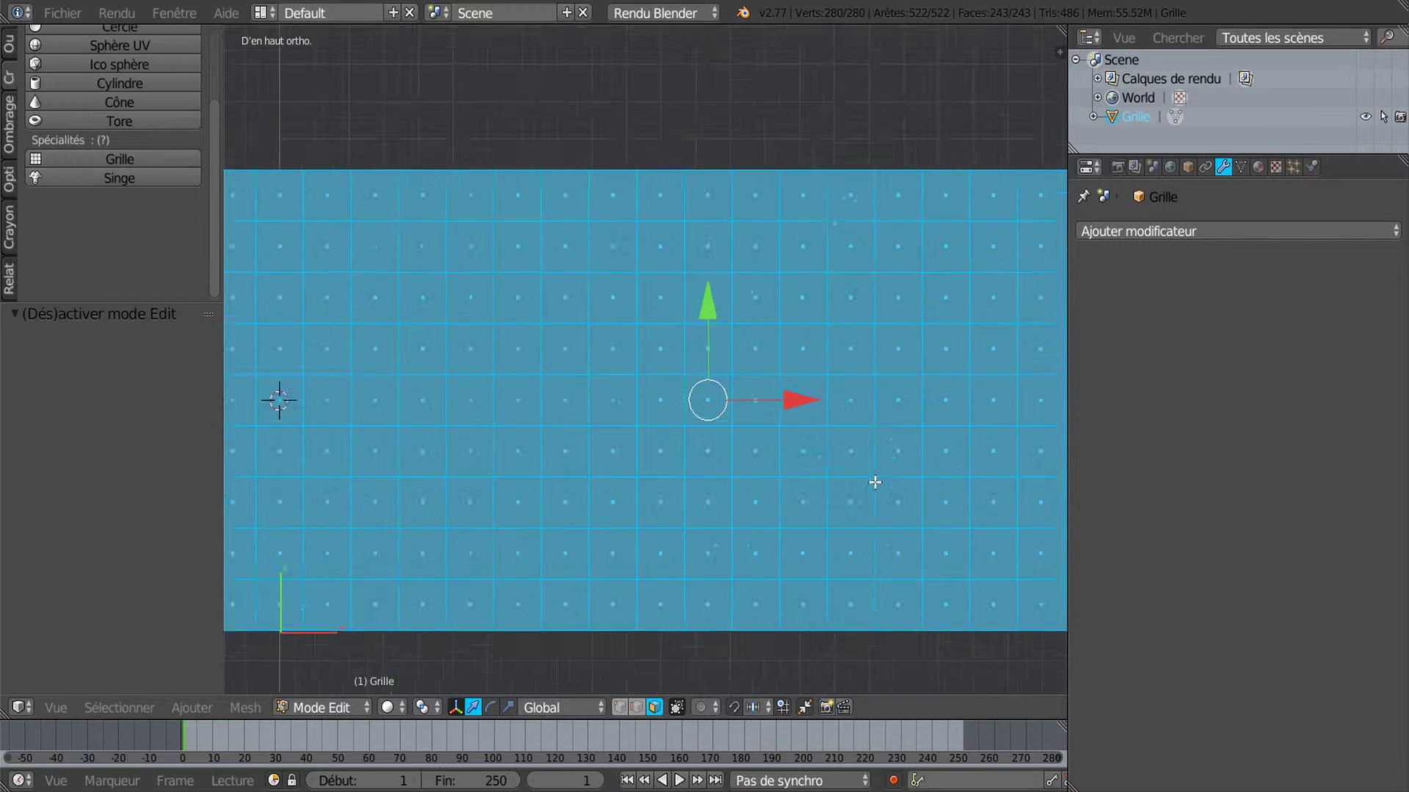
scroll(875, 482, up, 1)
scroll(817, 224, down, 4)
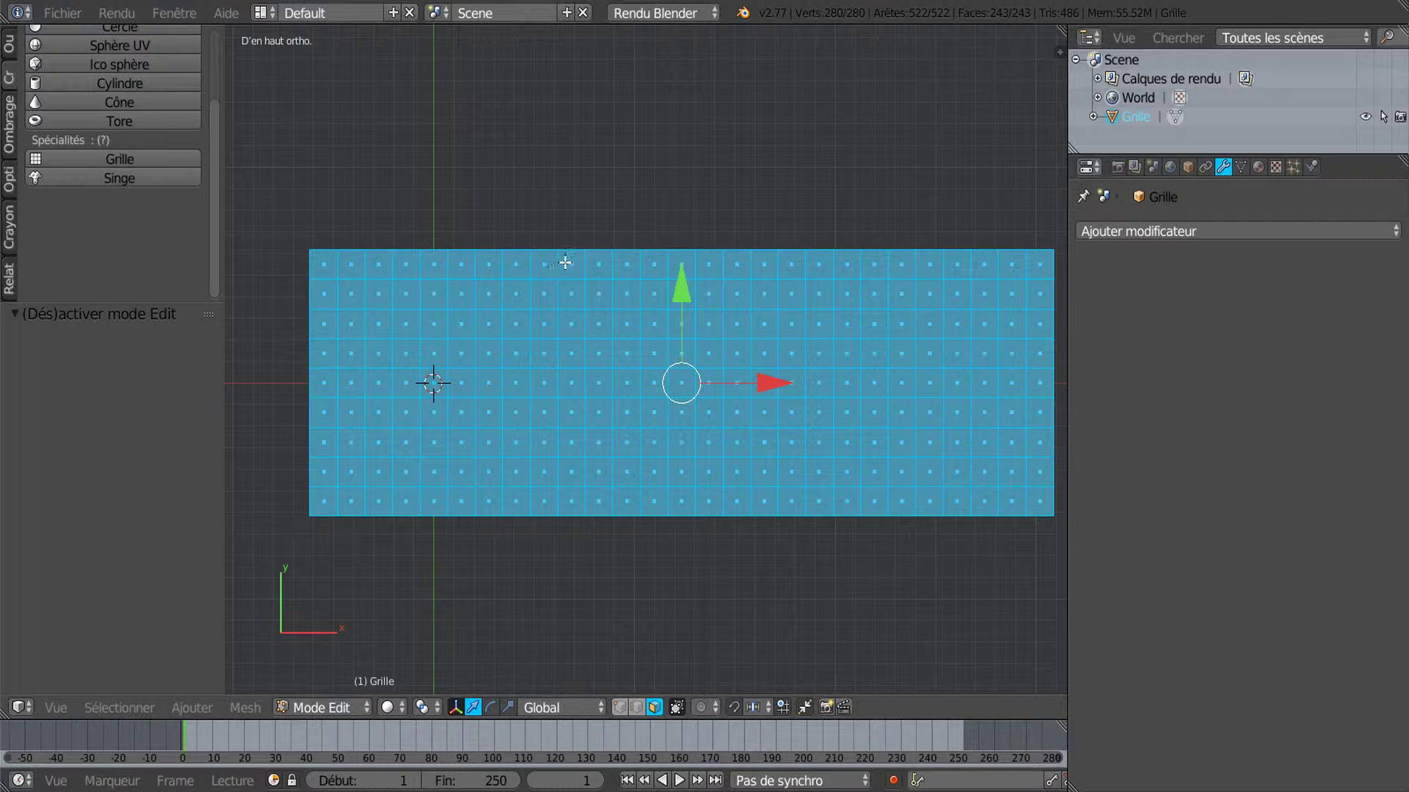
scroll(561, 260, up, 2)
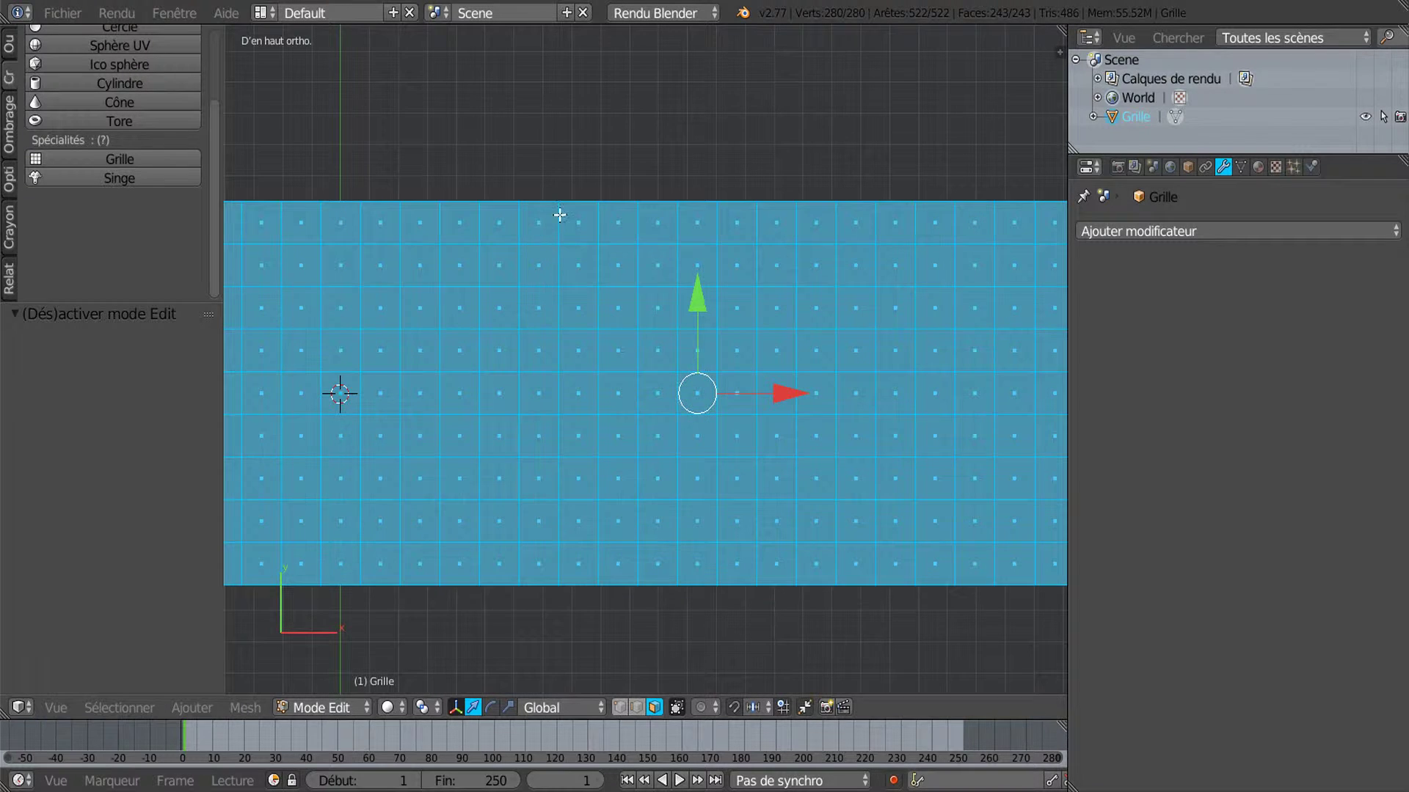
scroll(560, 215, down, 1)
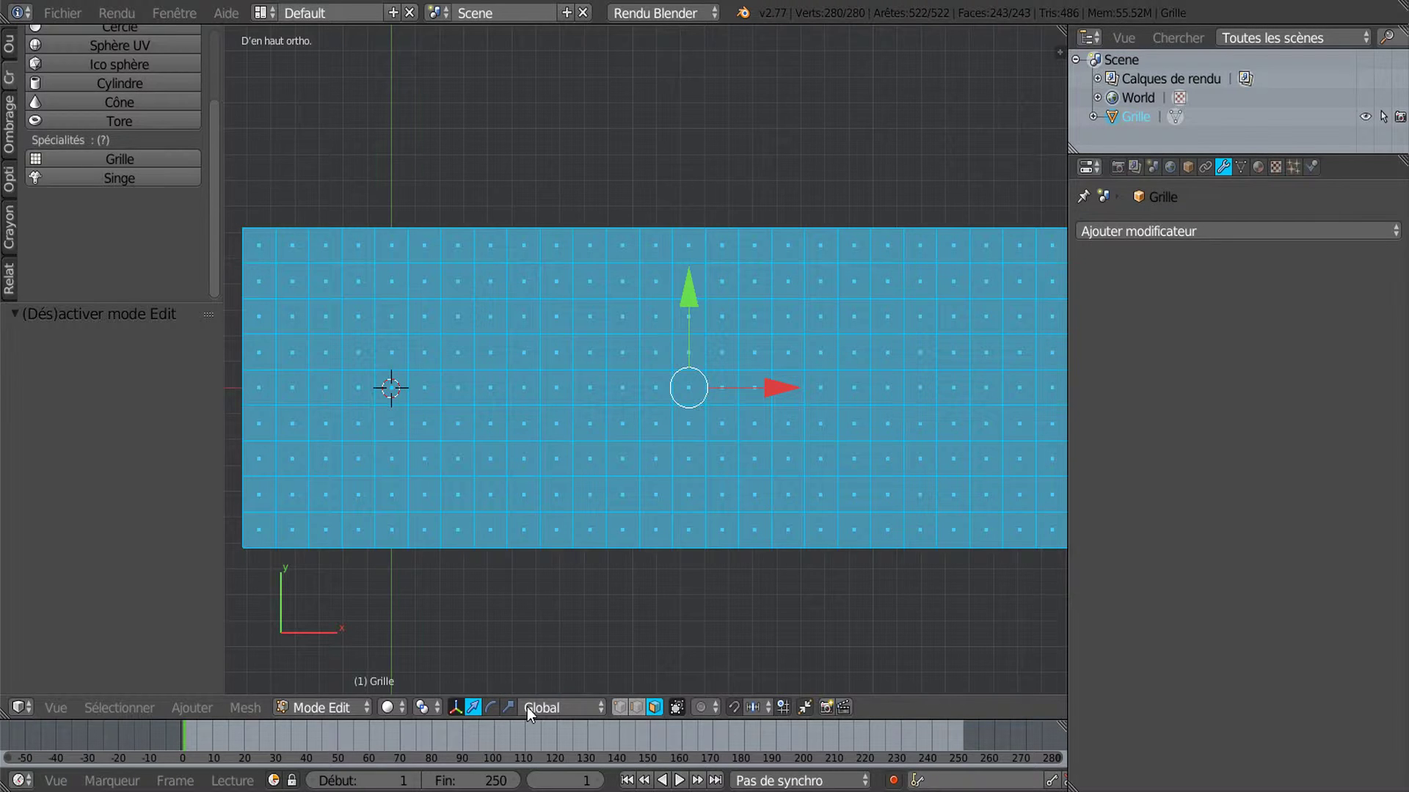
Check individual vertices along the grid's upper rows for duplicates using vertex selection
click(619, 707)
right_drag(537, 233, 560, 182)
right_click(538, 192)
right_click(515, 221)
right_click(564, 189)
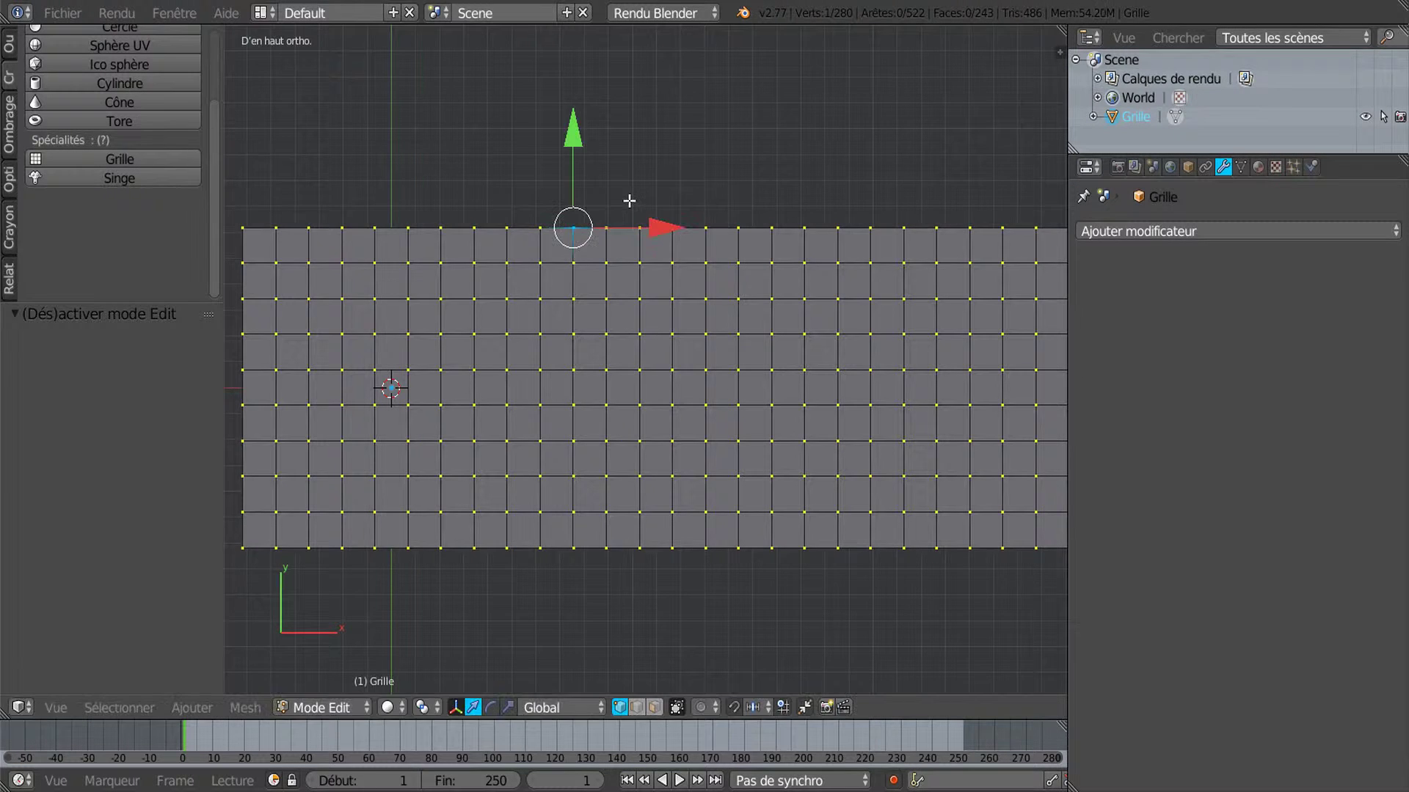
right_click(571, 260)
key(g)
key(Escape)
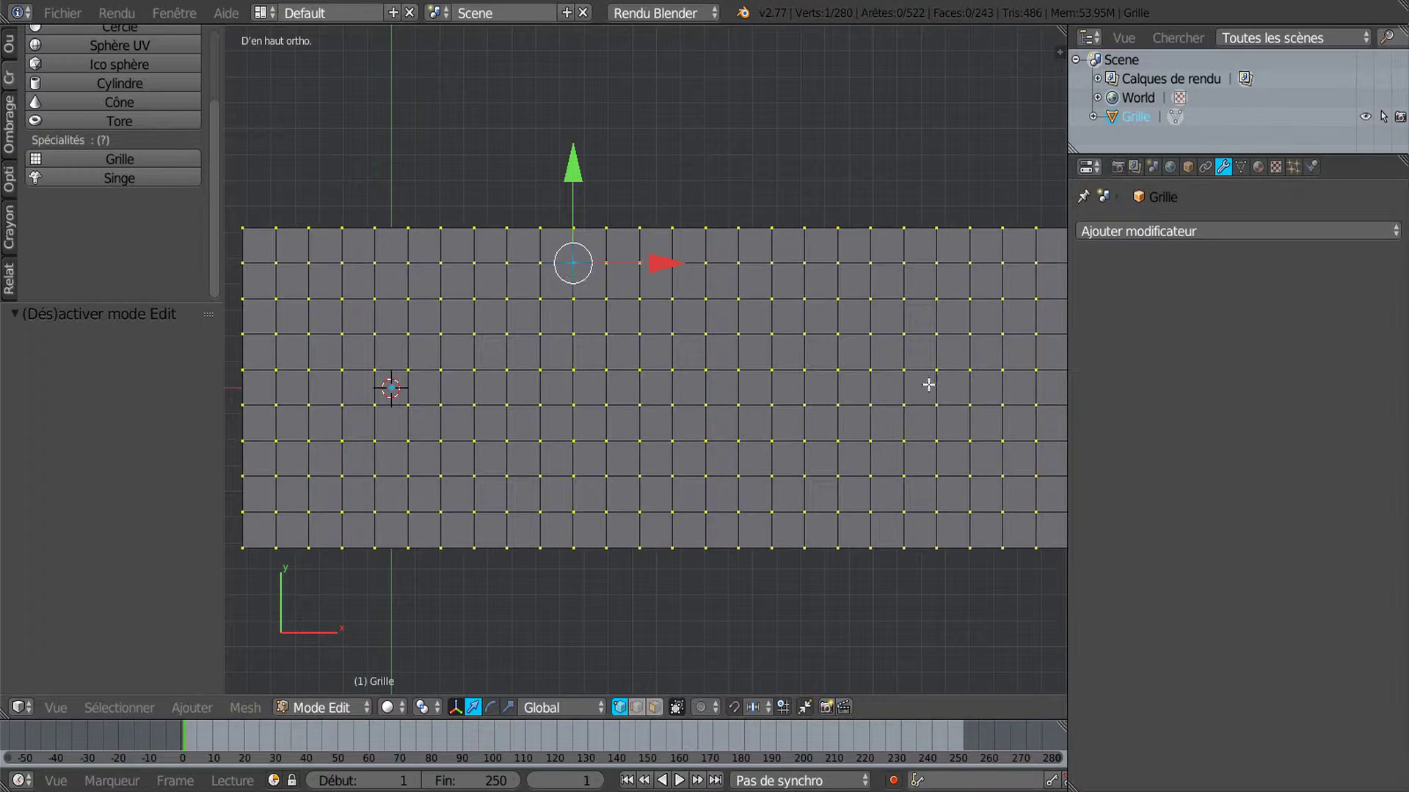
Select all vertices of the grid and remove the duplicates with a merge distance of 0.0001
scroll(816, 430, down, 1)
key(a)
key(a)
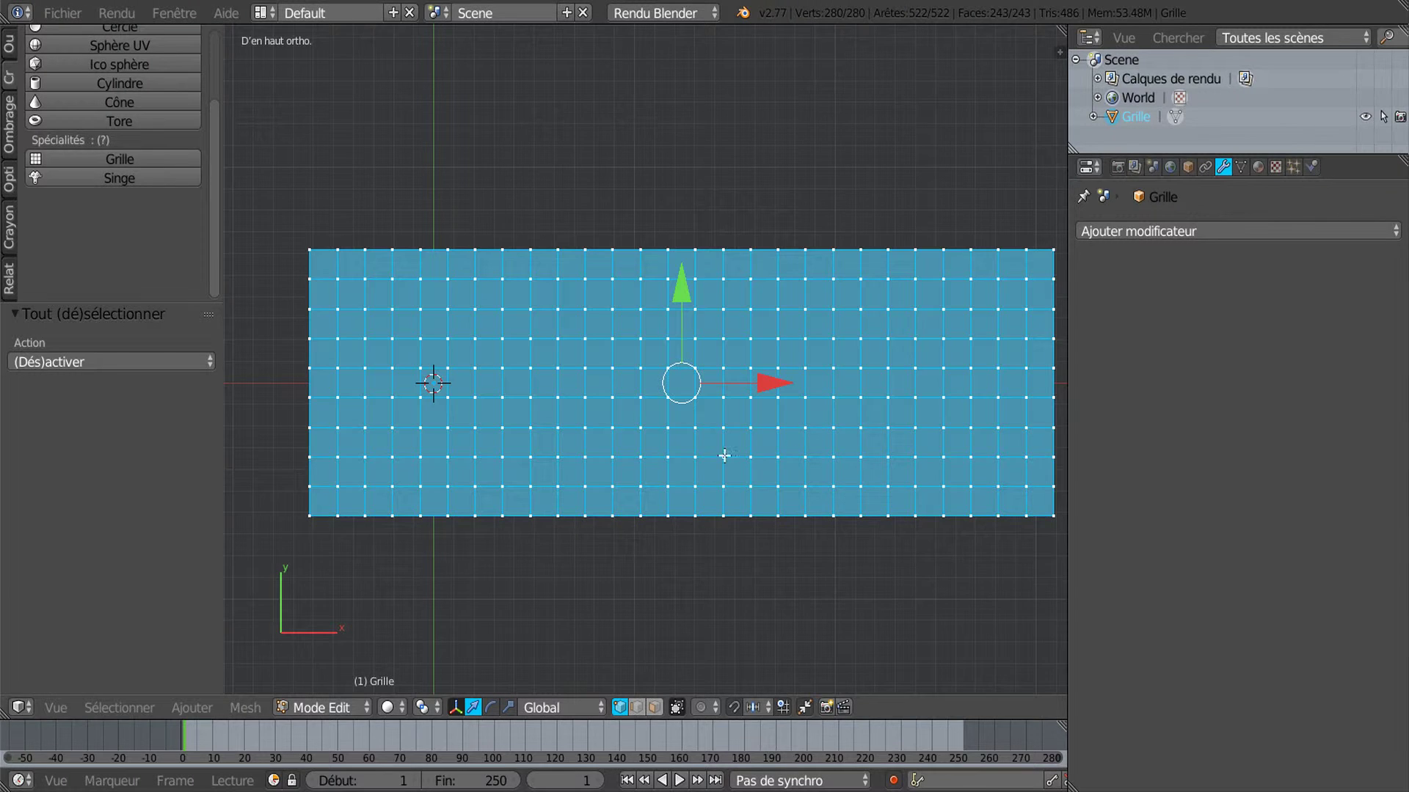
click(9, 44)
drag(215, 107, 221, 250)
drag(134, 301, 131, 448)
click(109, 191)
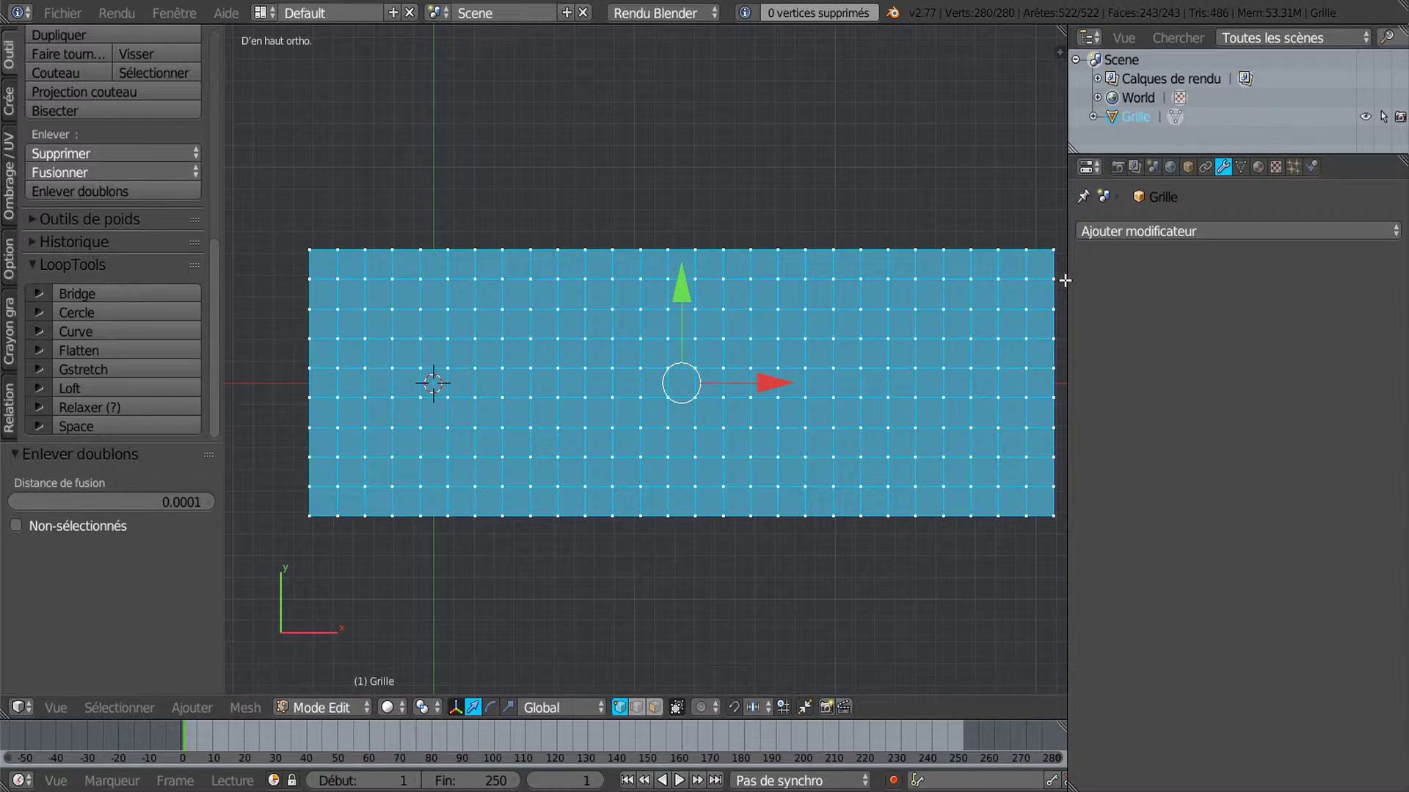
Switch to face selection and set the pivot point to individual origins (Origines individuelles)
drag(1067, 282, 1112, 282)
shift+middle_drag(969, 332, 926, 347)
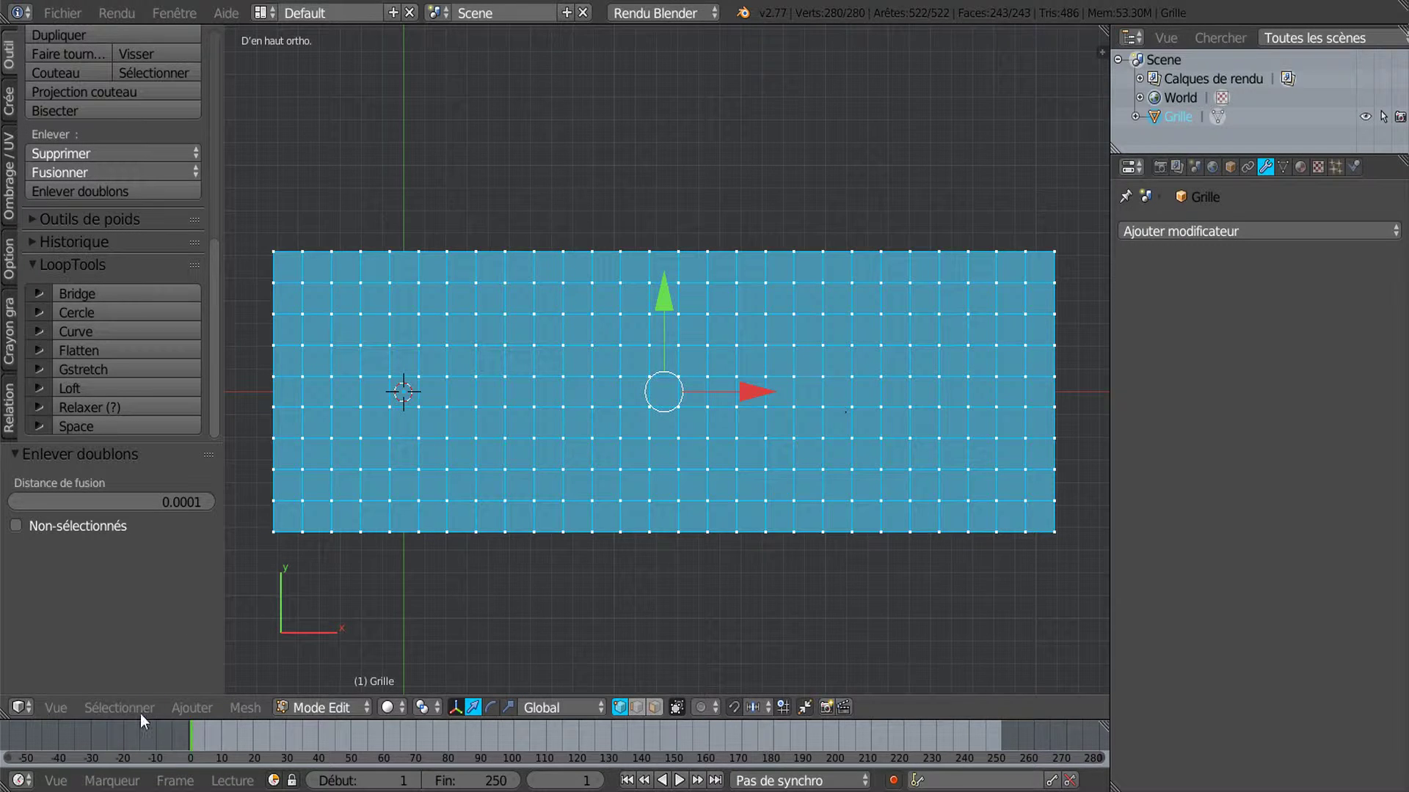
click(120, 708)
click(655, 708)
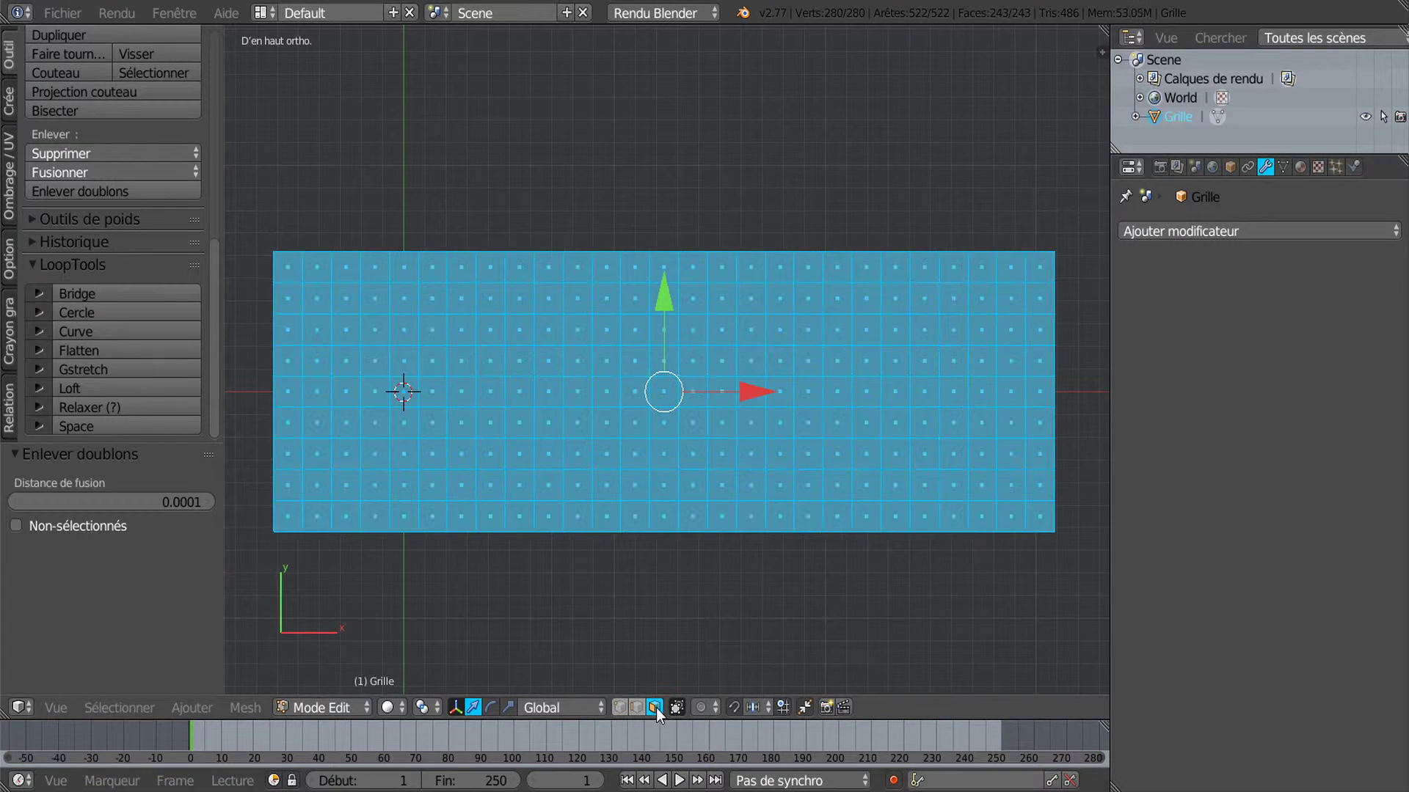
click(421, 707)
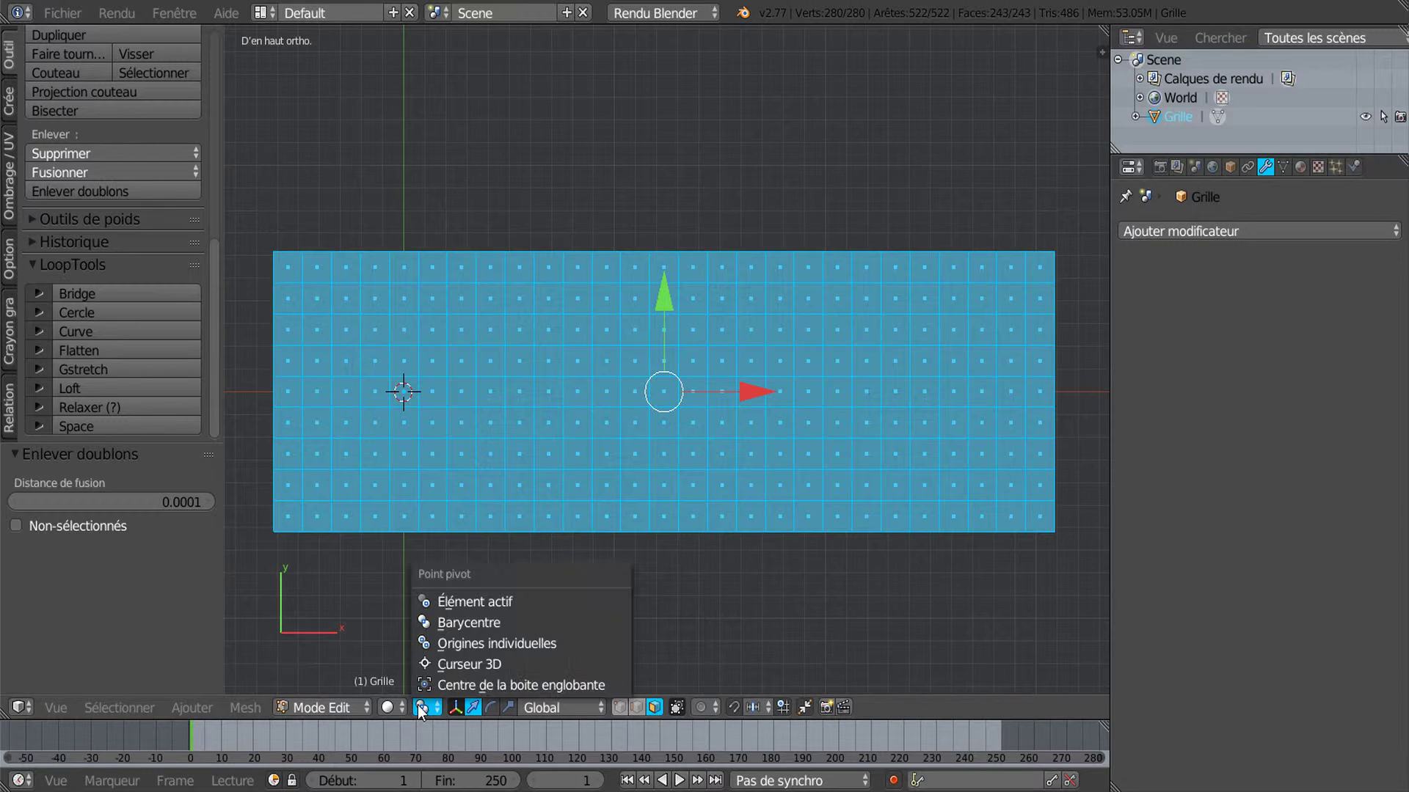
click(463, 645)
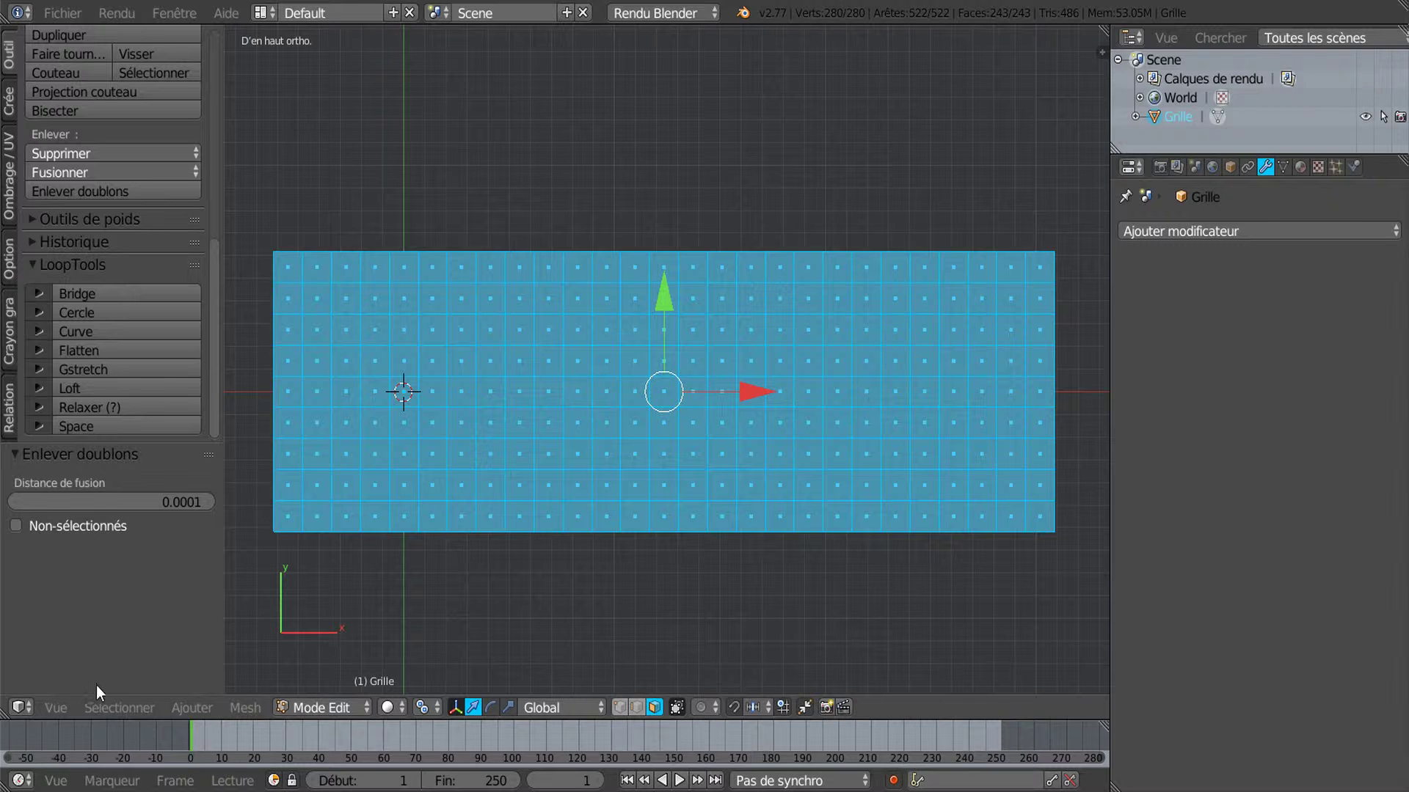
Deselect every second face in a checker pattern and inset the remaining faces individually by 0.01
click(122, 703)
click(130, 571)
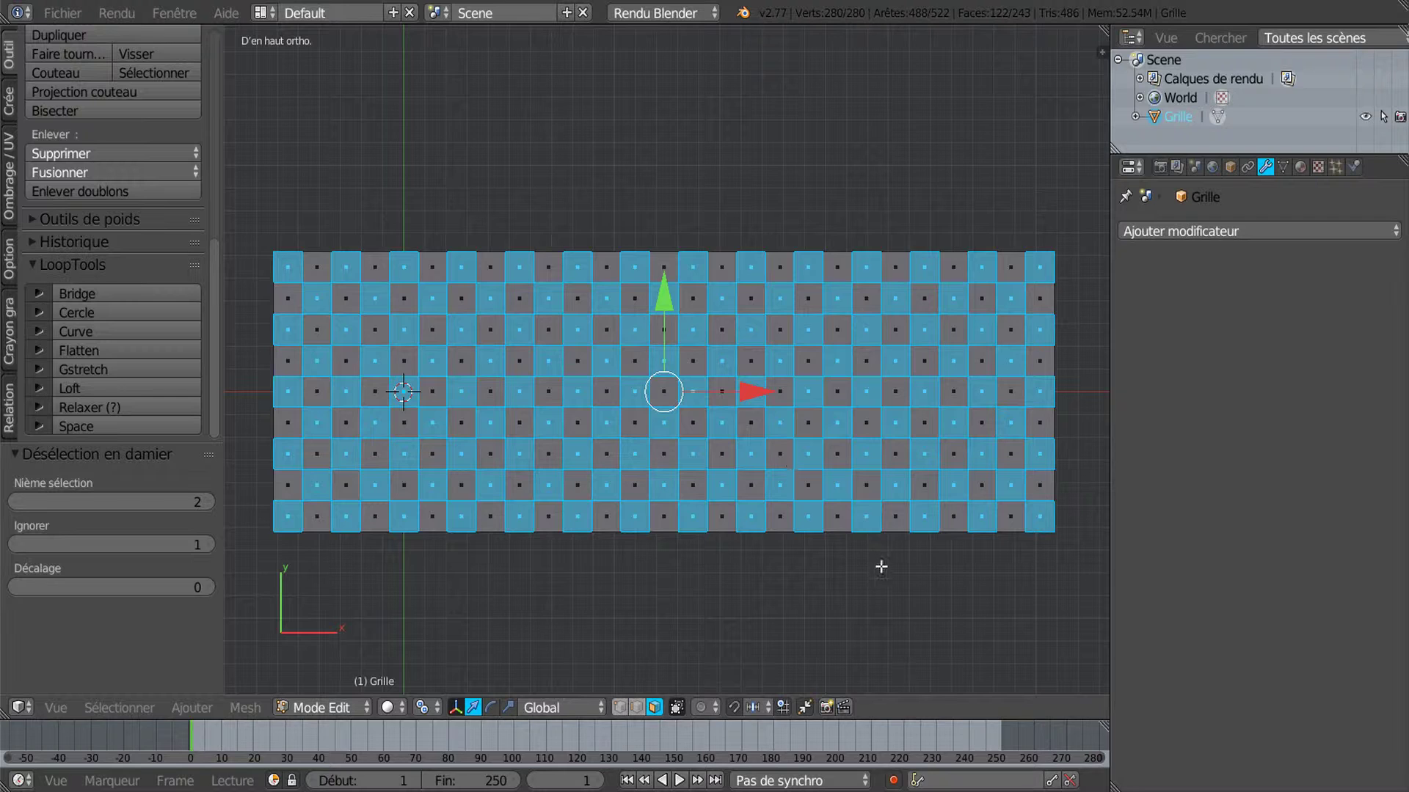
key(i)
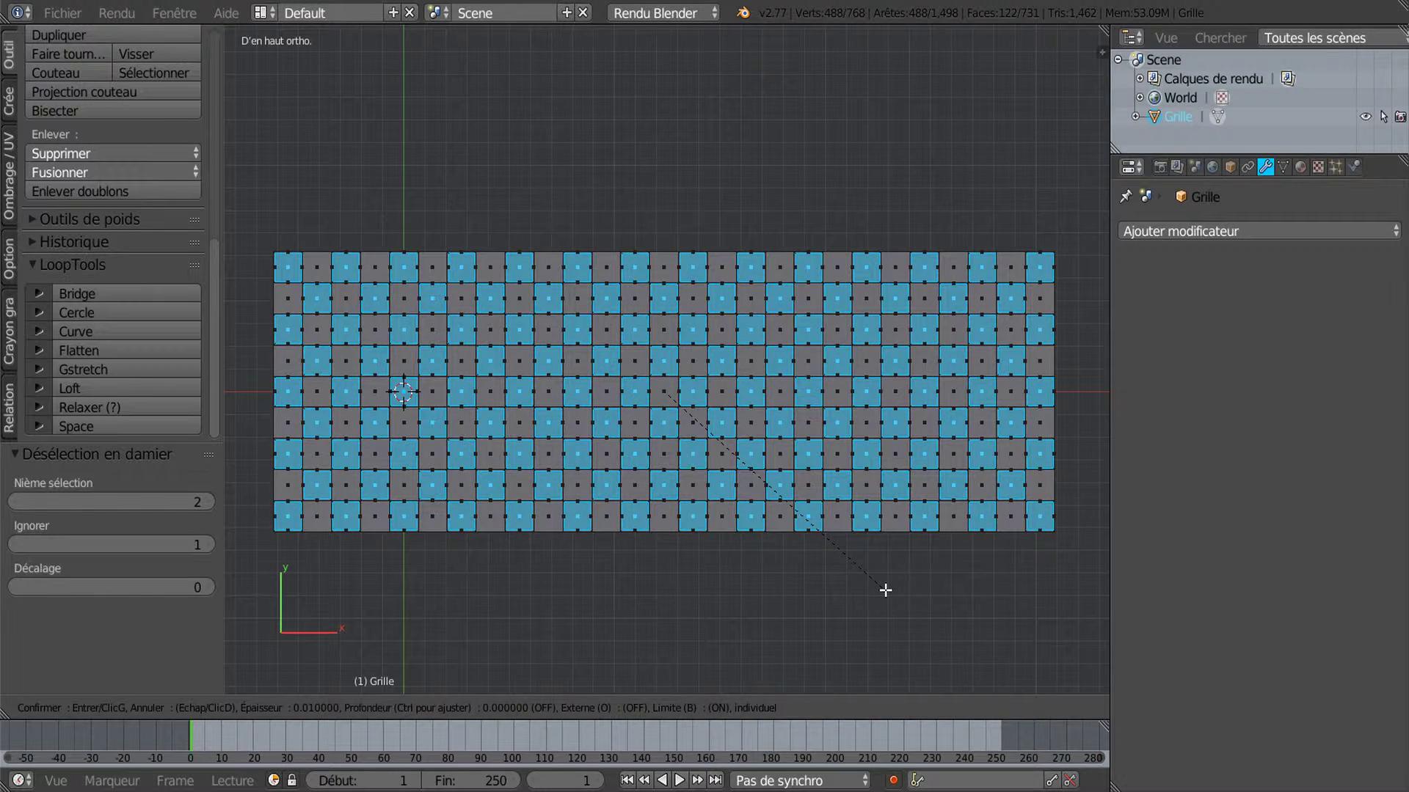
click(886, 590)
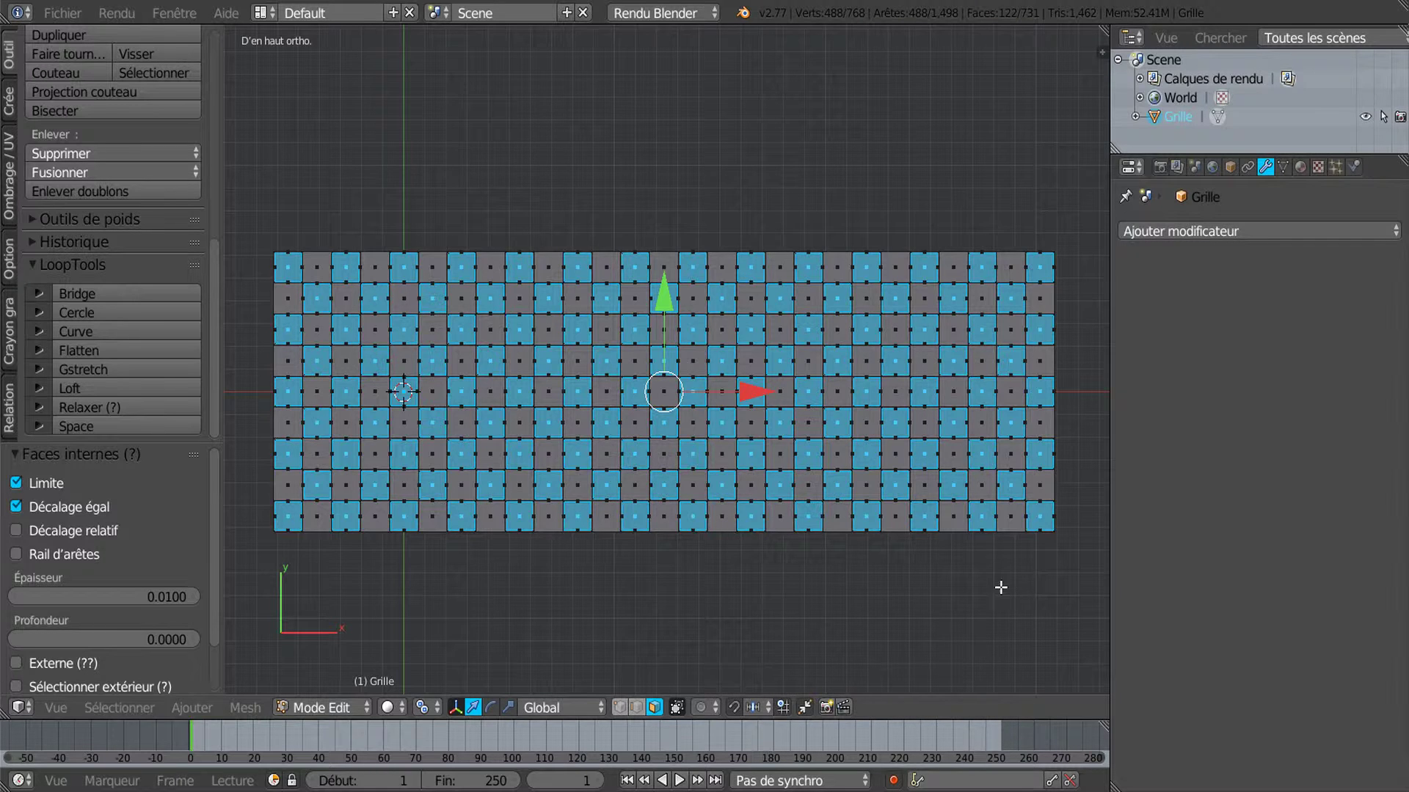
Raise the inset checker faces about 2.344 along the Z axis to form square studs
drag(1112, 544, 1195, 543)
middle_drag(855, 620, 849, 446)
drag(709, 321, 716, 252)
middle_drag(756, 317, 740, 511)
scroll(736, 503, up, 5)
scroll(740, 511, down, 4)
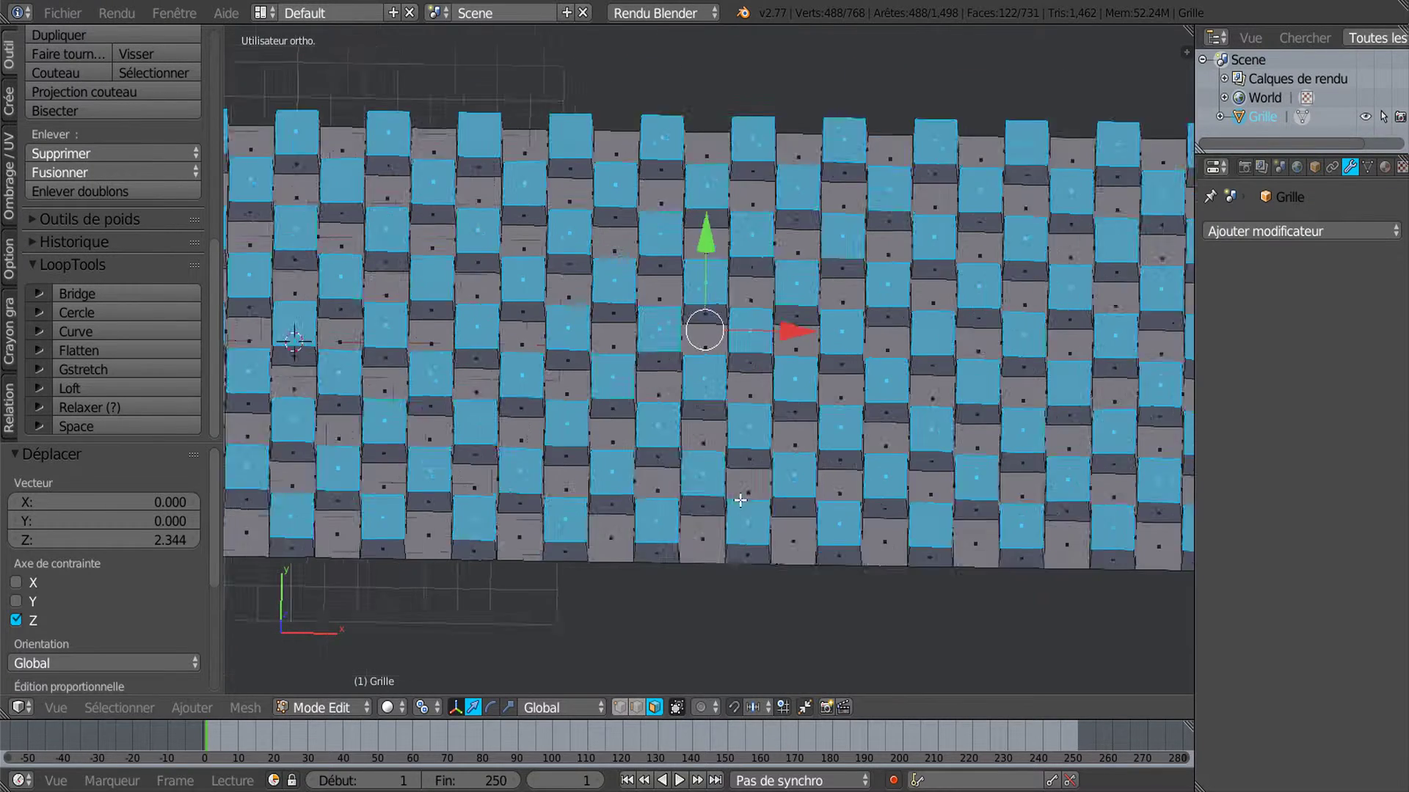
Inset the top faces of the raised studs individually by about 0.0457
key(i)
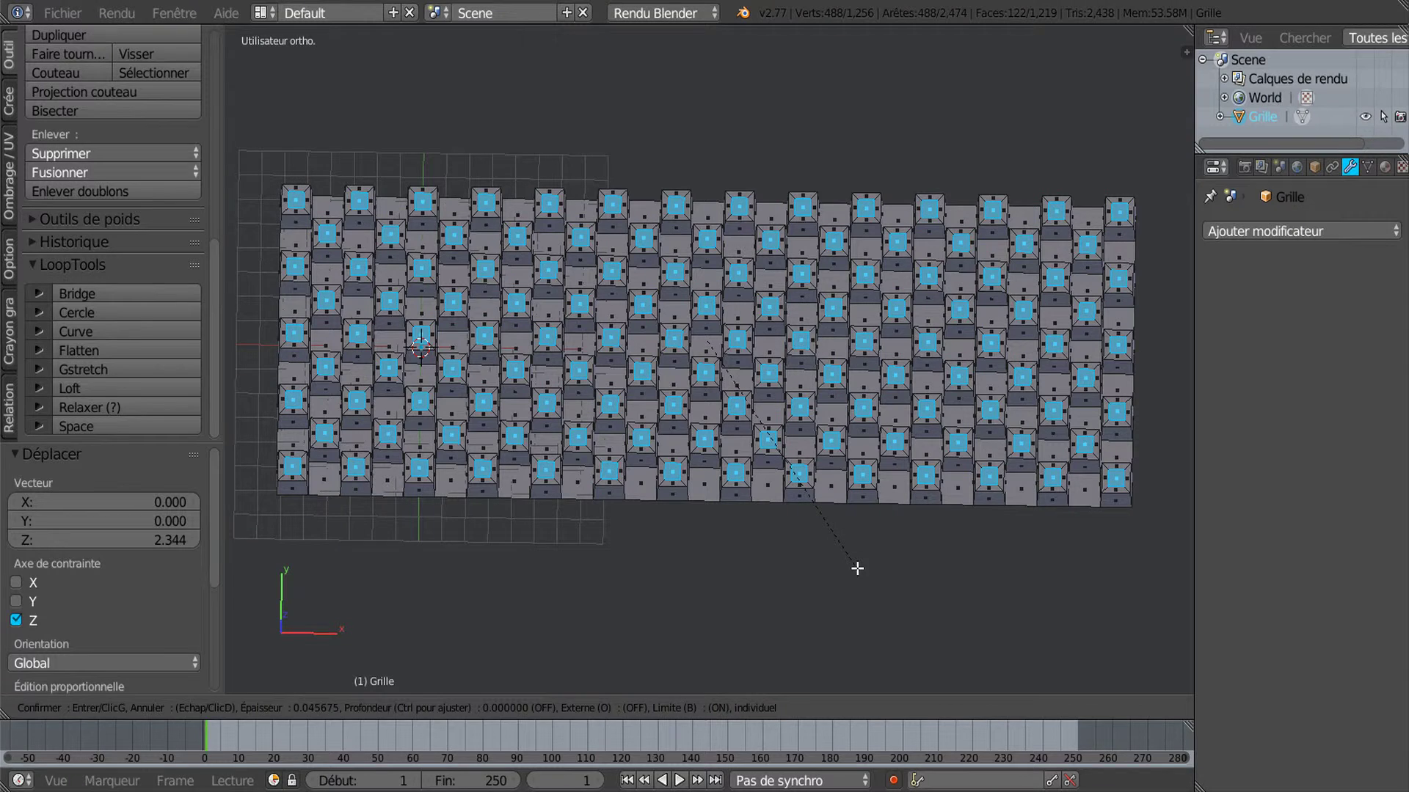
click(857, 569)
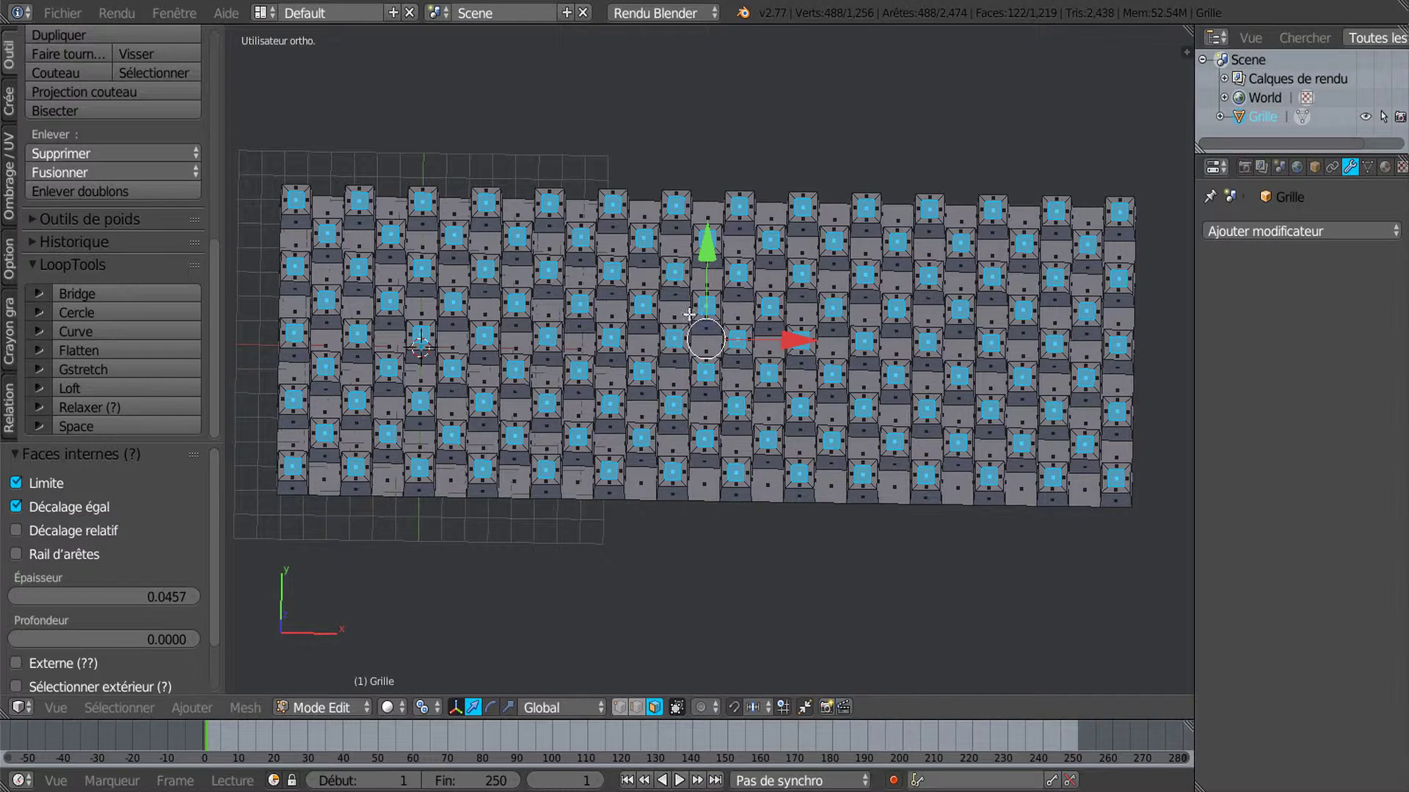
scroll(848, 519, up, 3)
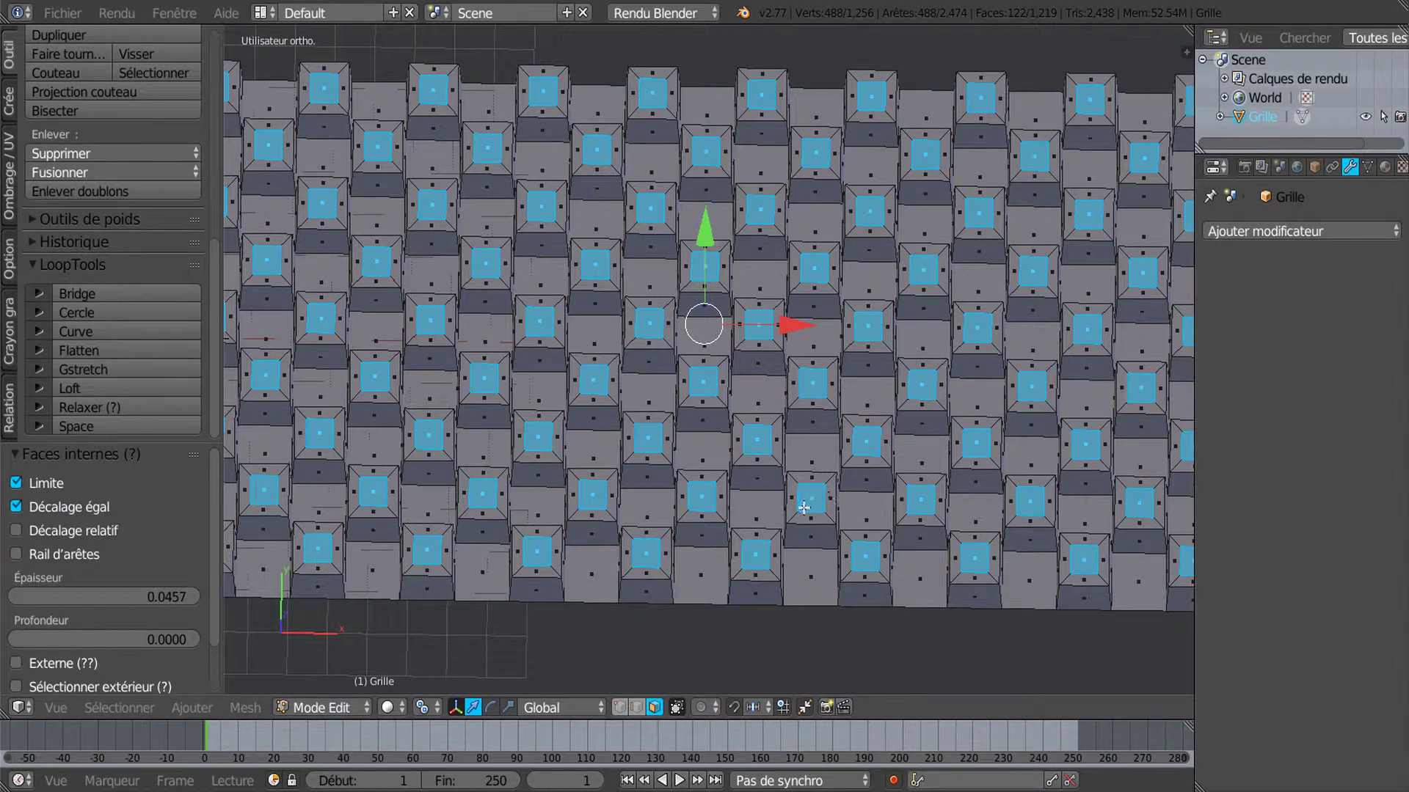
scroll(805, 584, down, 1)
Extrude the small top faces and sink them along Z to hollow the studs, finishing with an upward adjustment of about 0.212
middle_drag(805, 594, 803, 480)
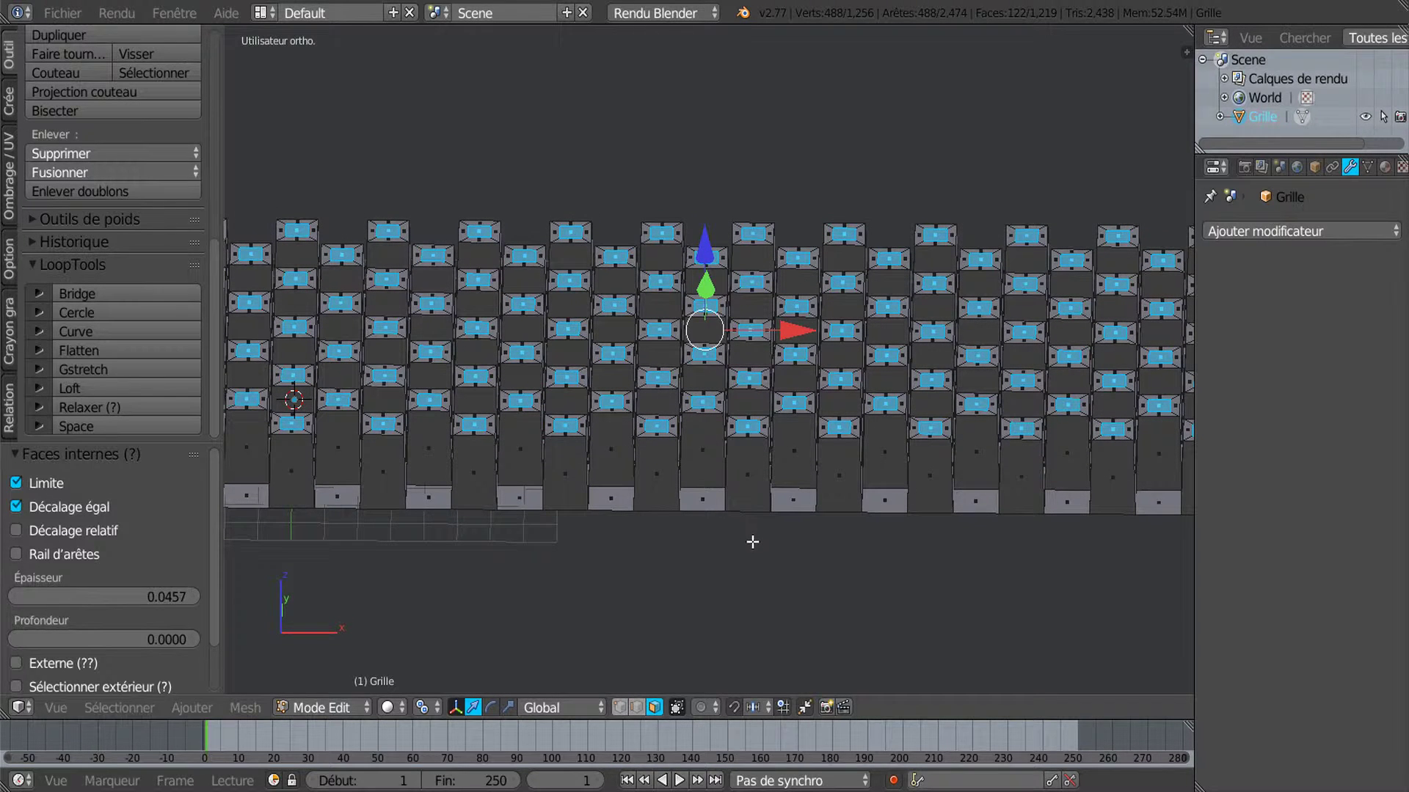
key(e)
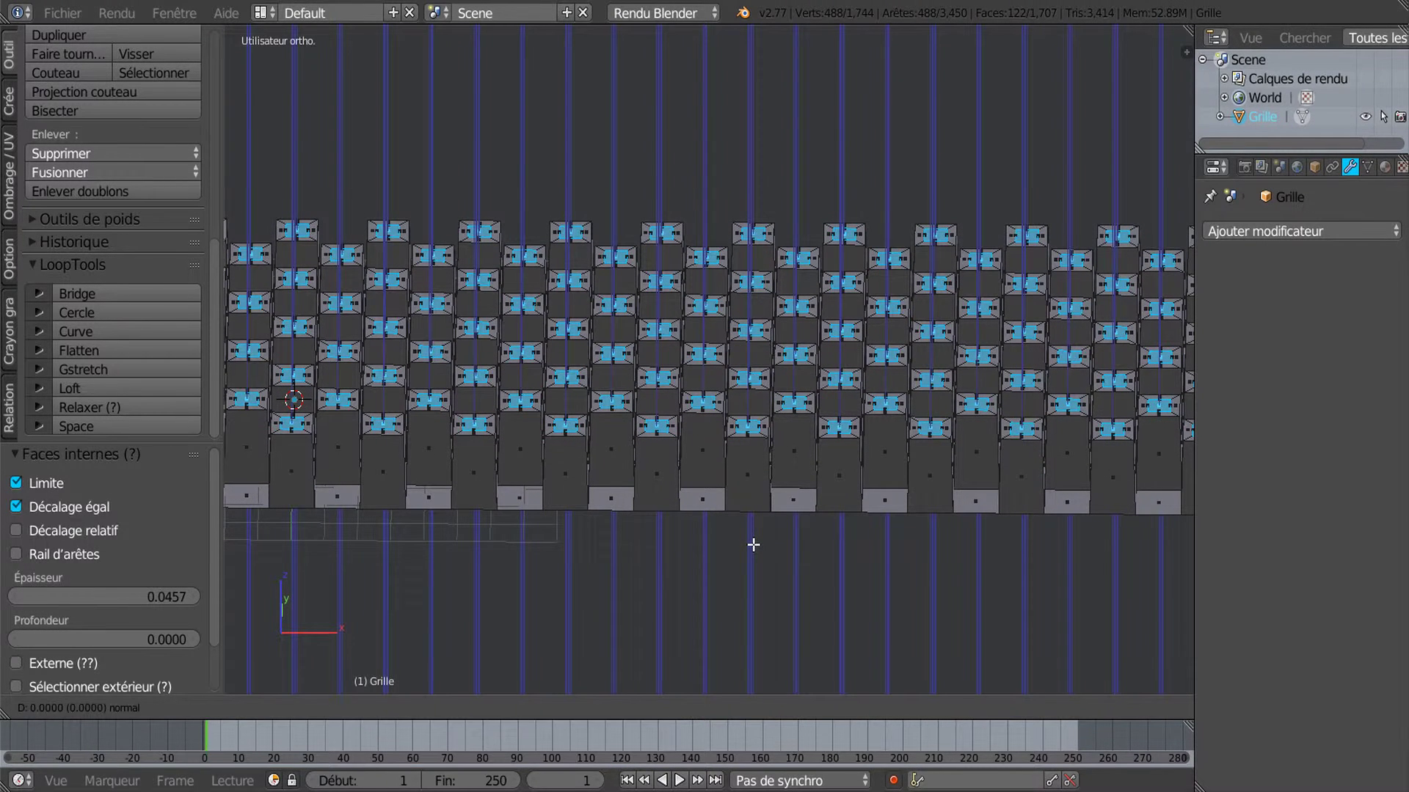
click(755, 600)
middle_drag(756, 601, 760, 516)
mouse_move(710, 303)
mouse_down()
mouse_move(718, 344)
mouse_move(718, 326)
mouse_up()
middle_drag(713, 551, 713, 512)
drag(708, 330, 706, 312)
middle_drag(722, 429, 651, 582)
scroll(651, 581, down, 2)
middle_drag(682, 631, 711, 614)
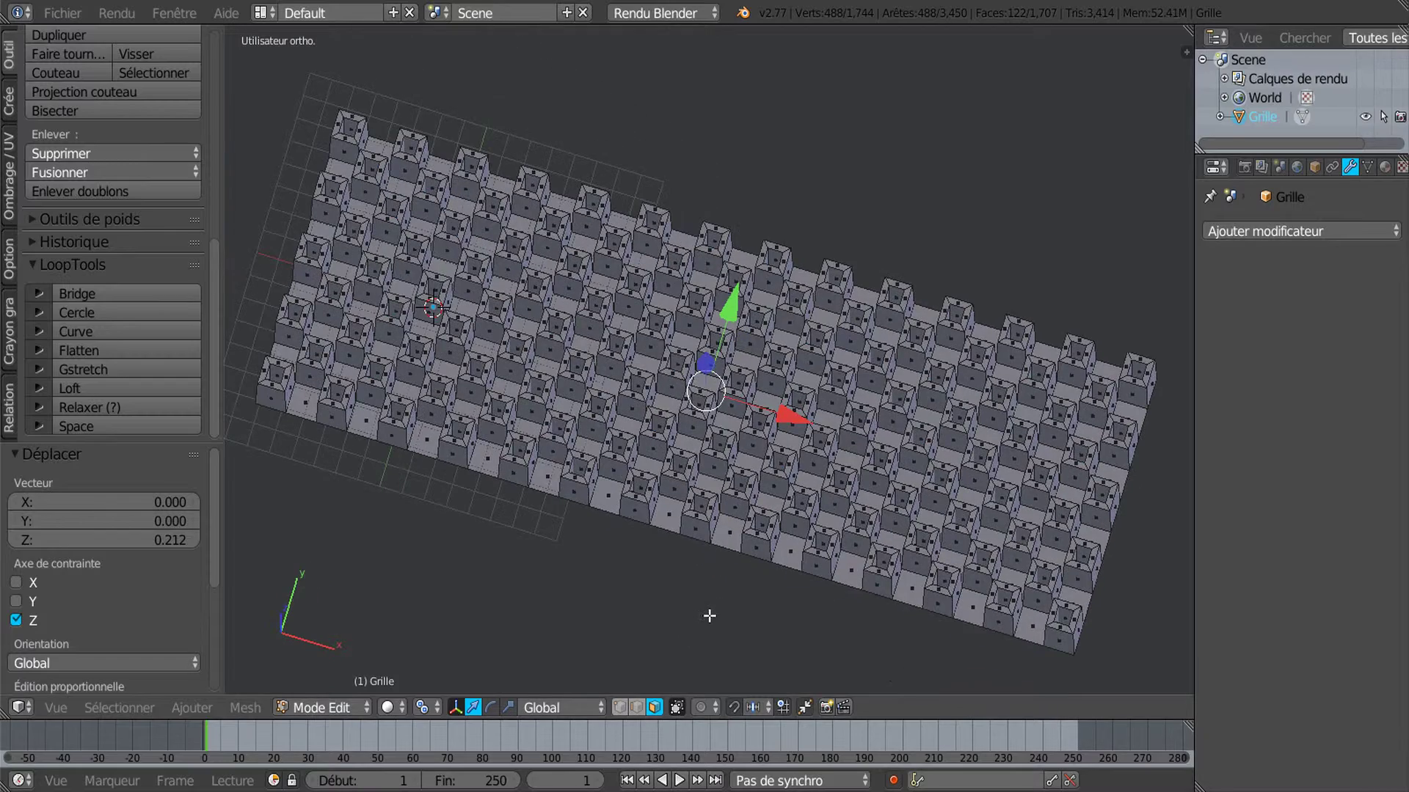
Add a Subdivision de surface modifier to the studded mesh and set its viewport subdivisions to 3
click(1294, 232)
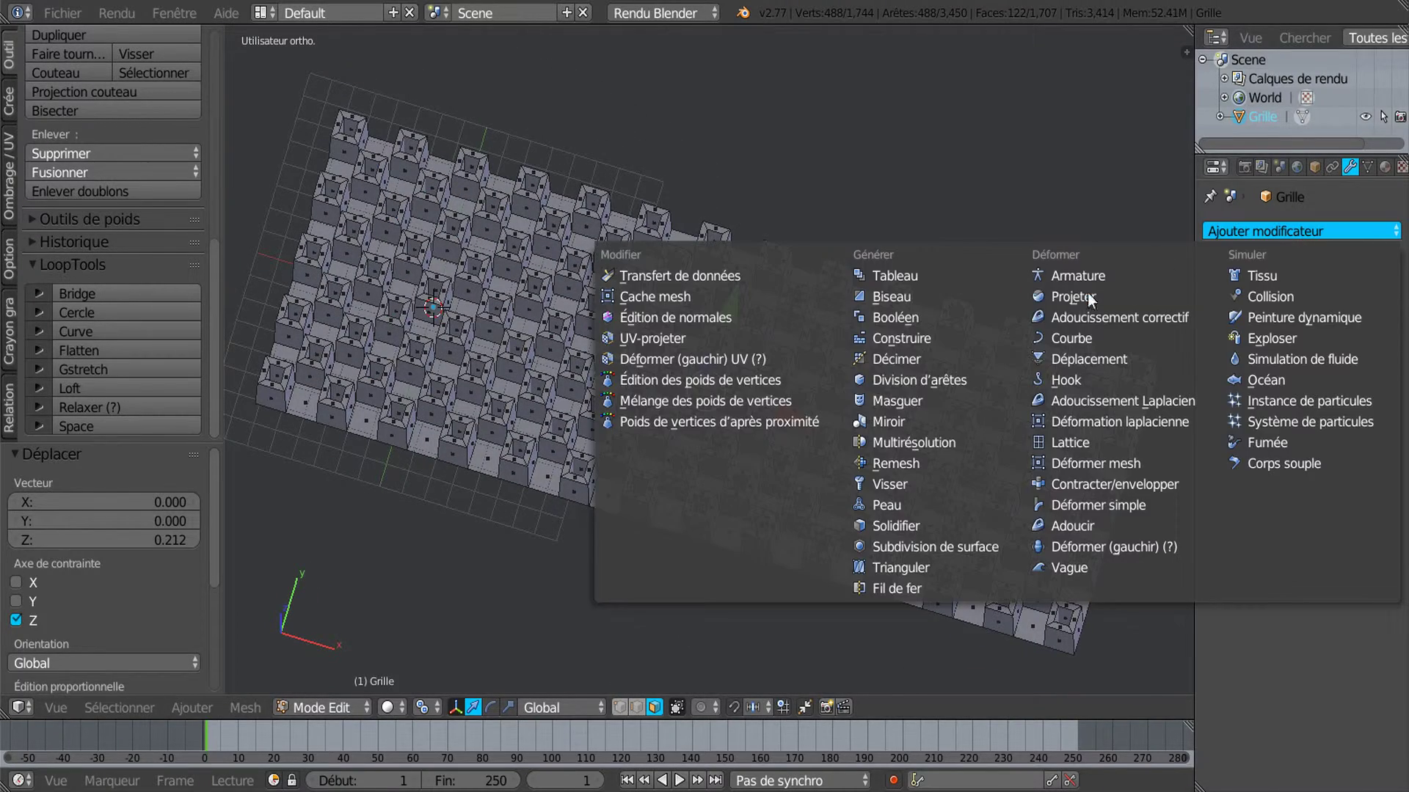
click(972, 547)
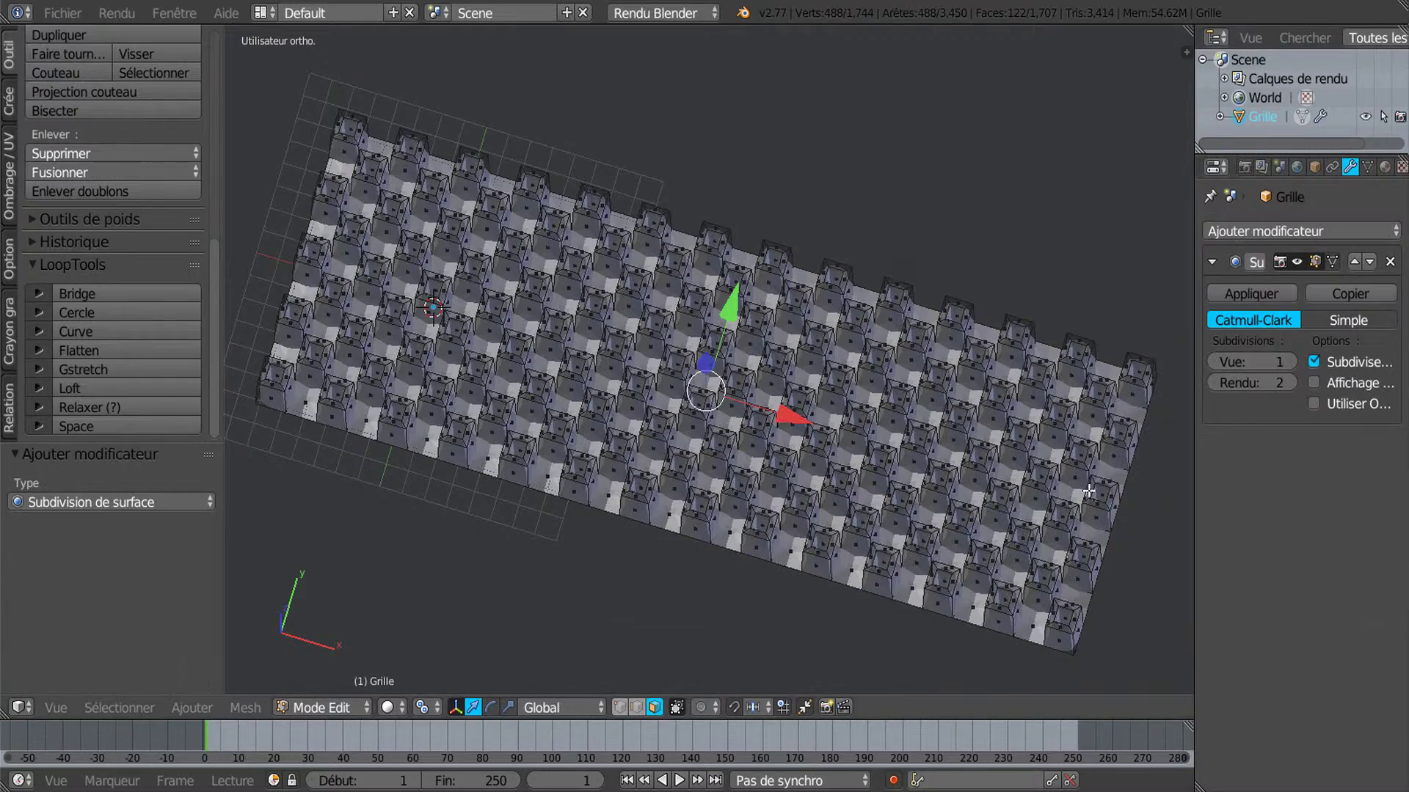
click(1294, 360)
click(1294, 360)
middle_drag(991, 514, 1004, 486)
scroll(814, 527, up, 5)
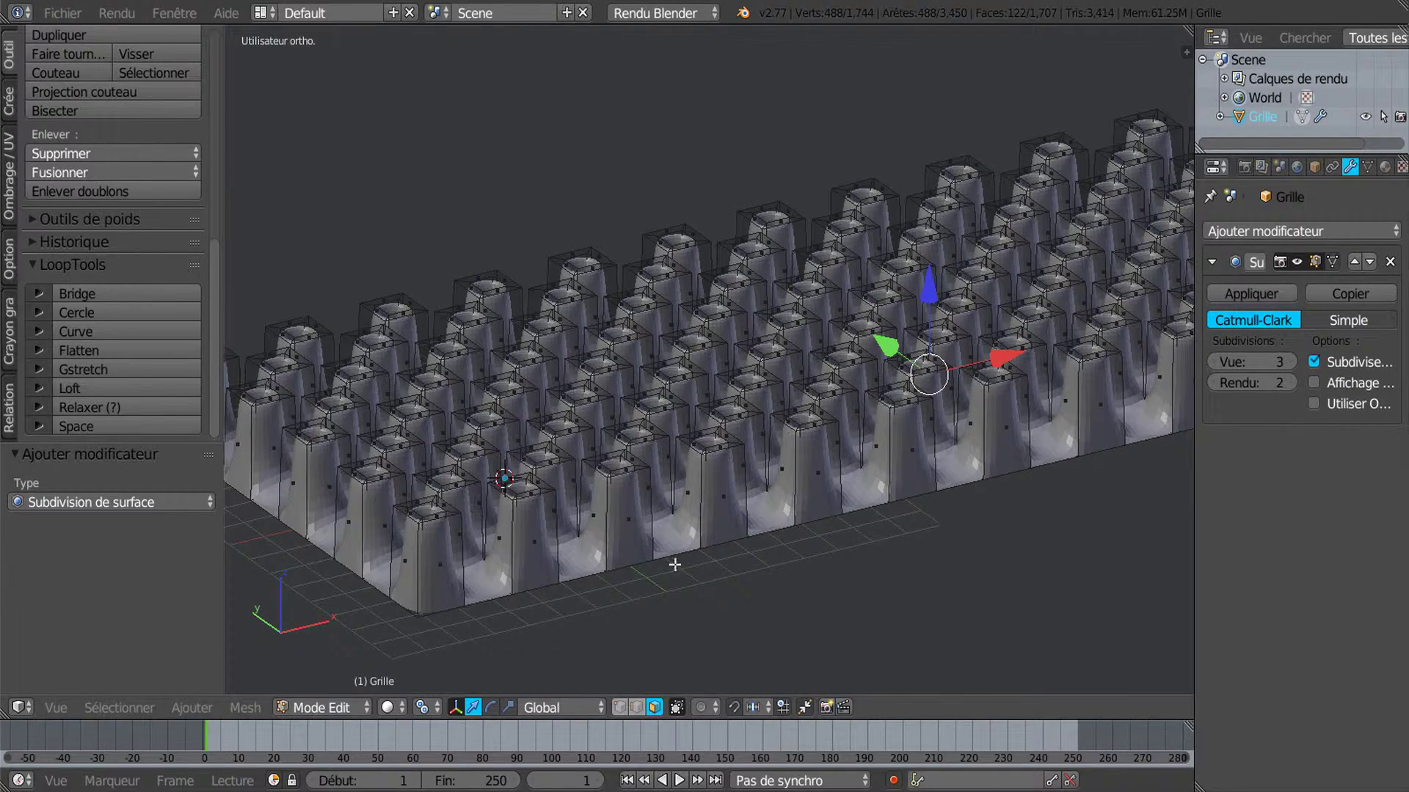
Return to Object mode and apply smooth shading to the studded mesh
key(Tab)
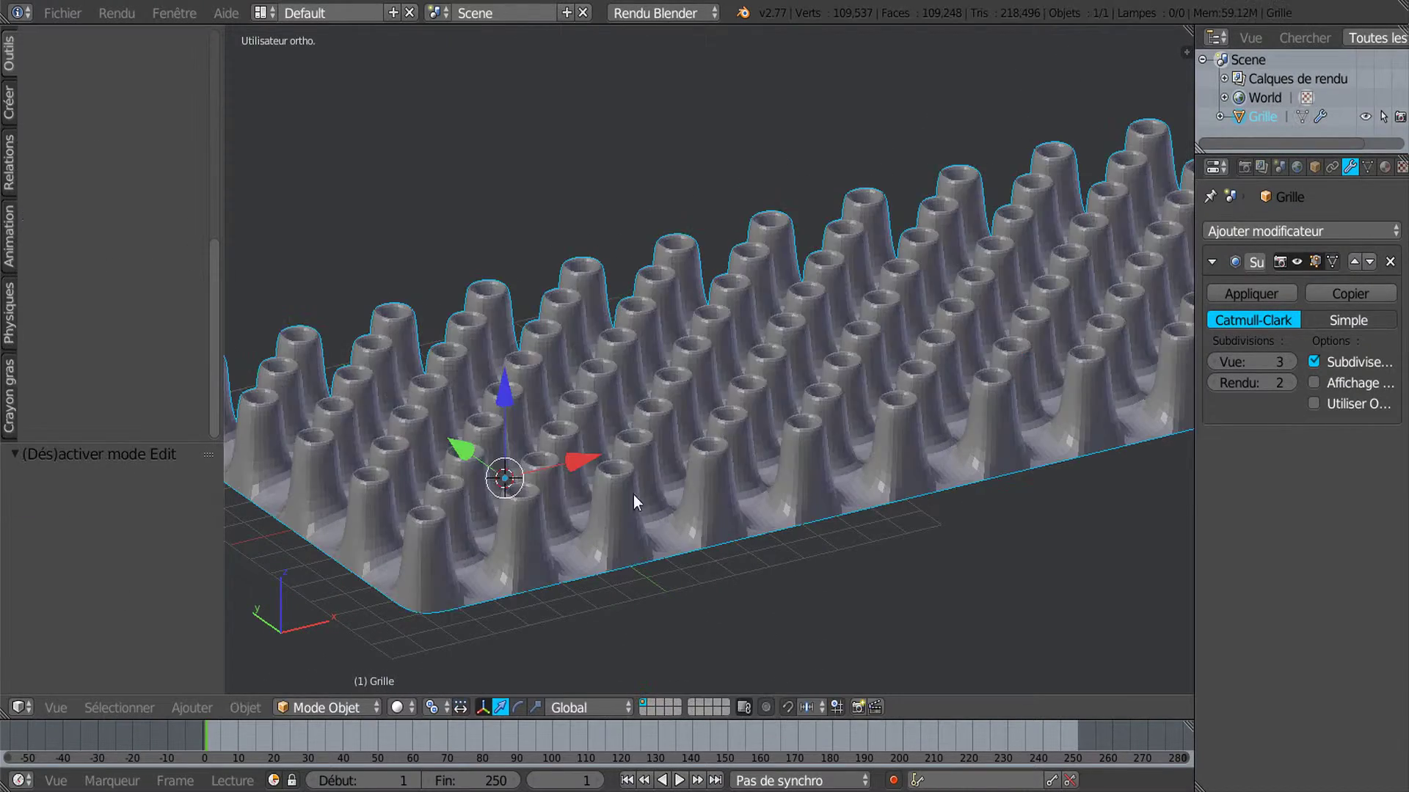
click(9, 55)
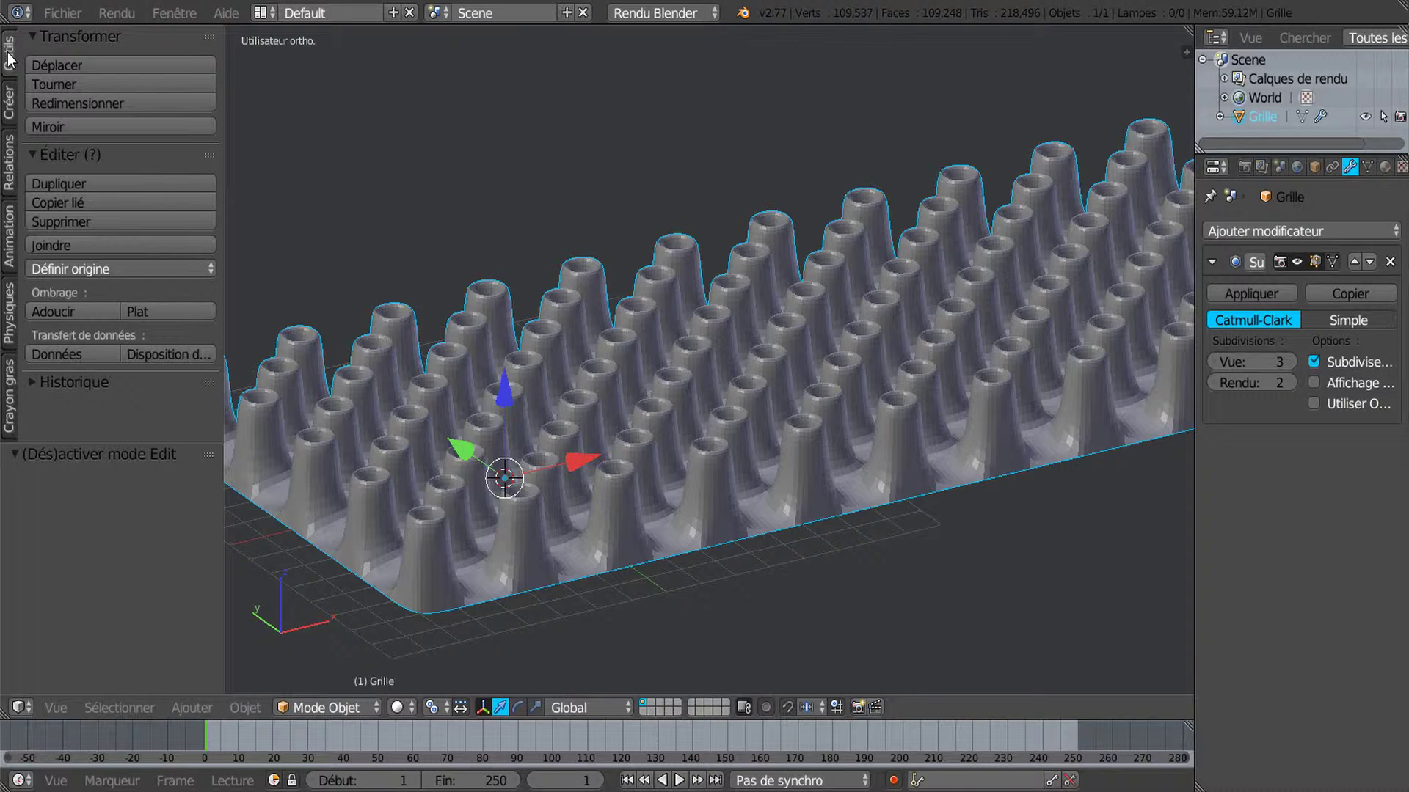
click(67, 315)
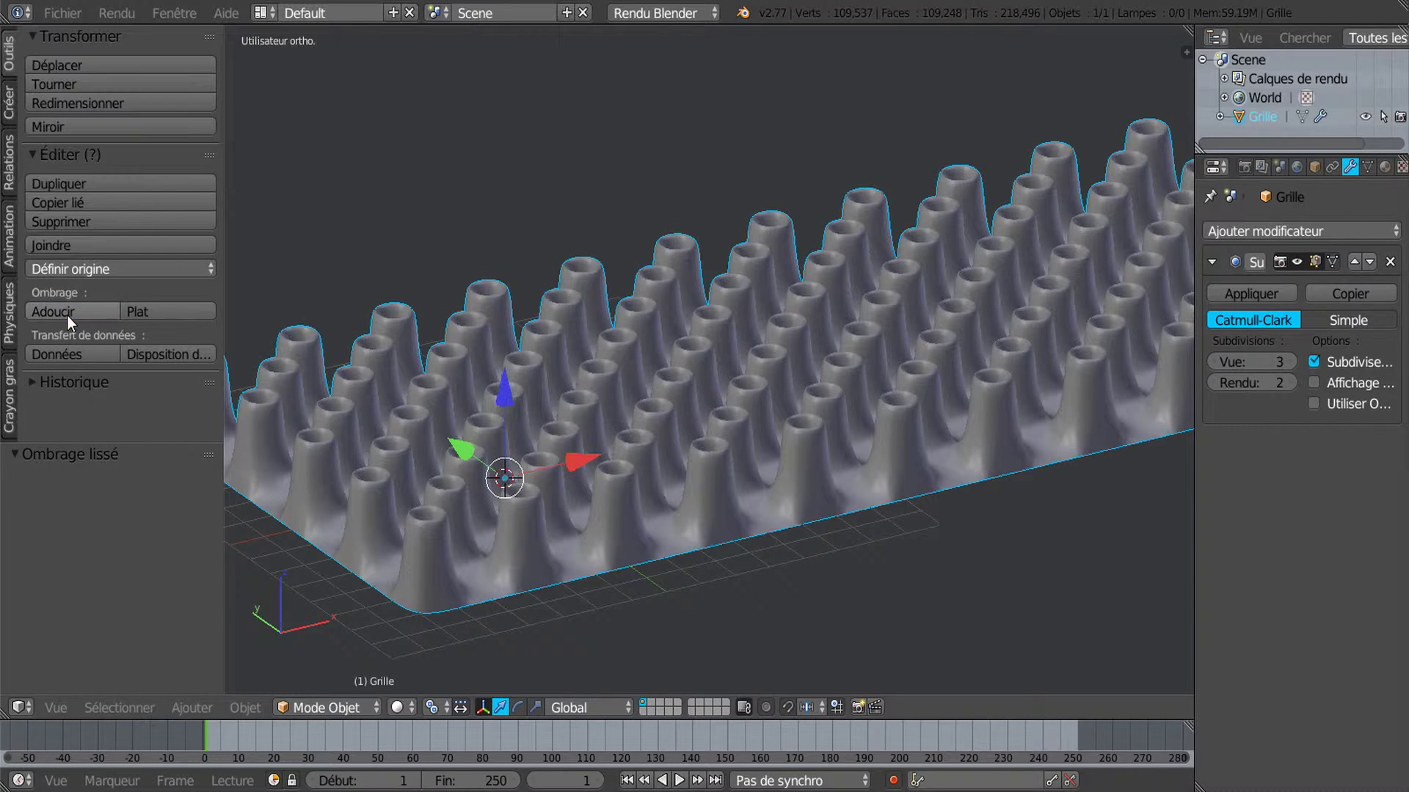
Examine the smoothed studs from the front and from above, both close up and as a whole
middle_drag(721, 433, 654, 435)
key(KP_1)
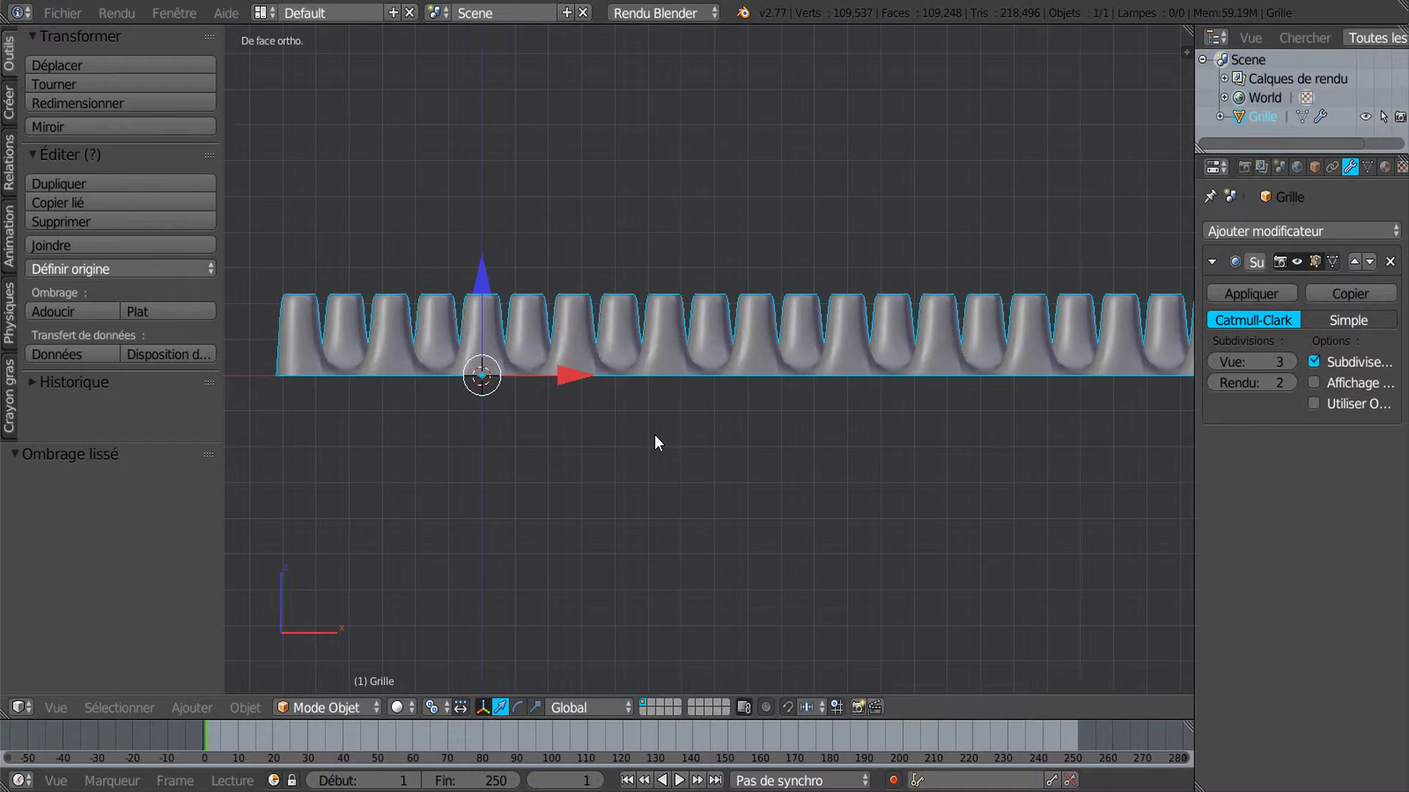
scroll(653, 435, down, 2)
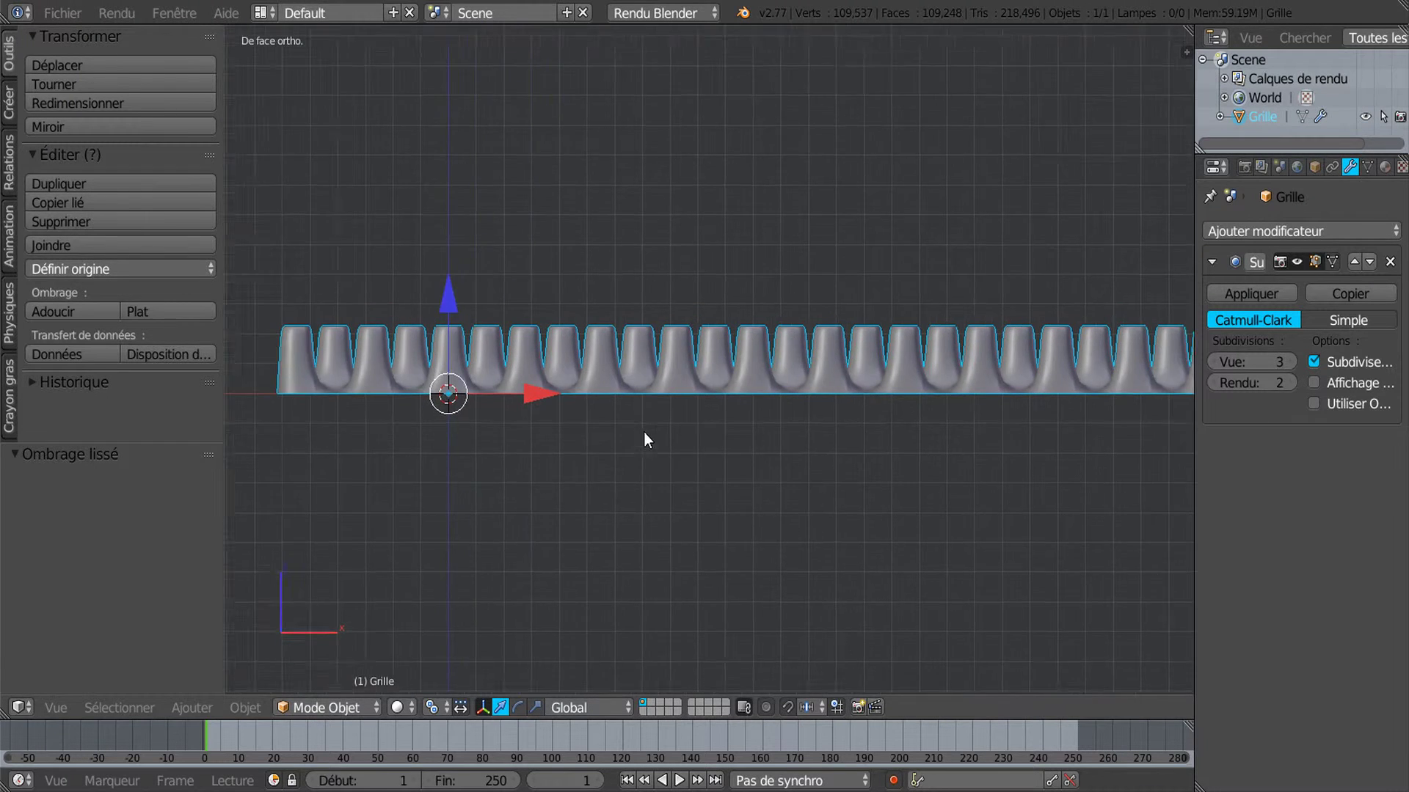
shift+middle_drag(644, 433, 632, 438)
middle_drag(719, 419, 694, 543)
scroll(696, 540, up, 4)
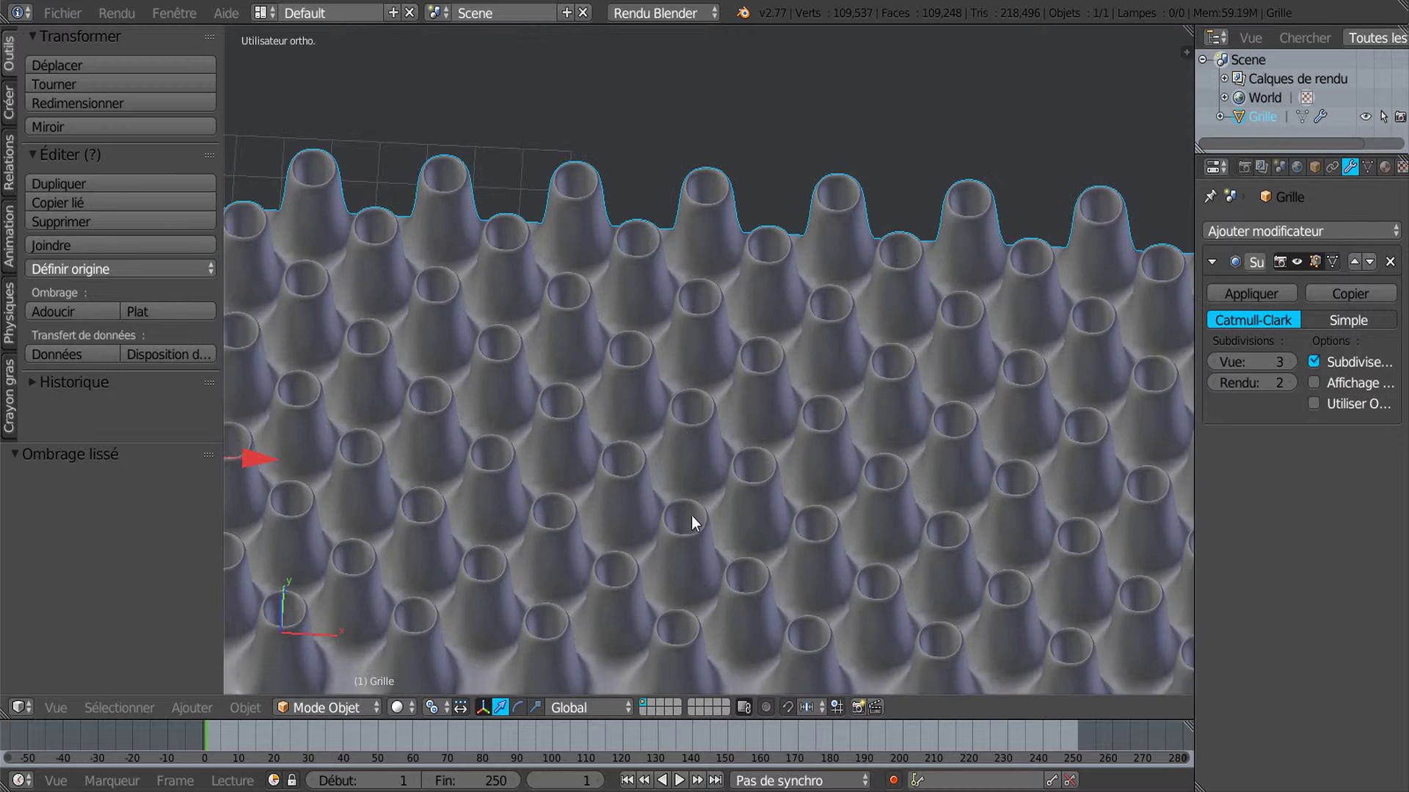
scroll(702, 500, down, 3)
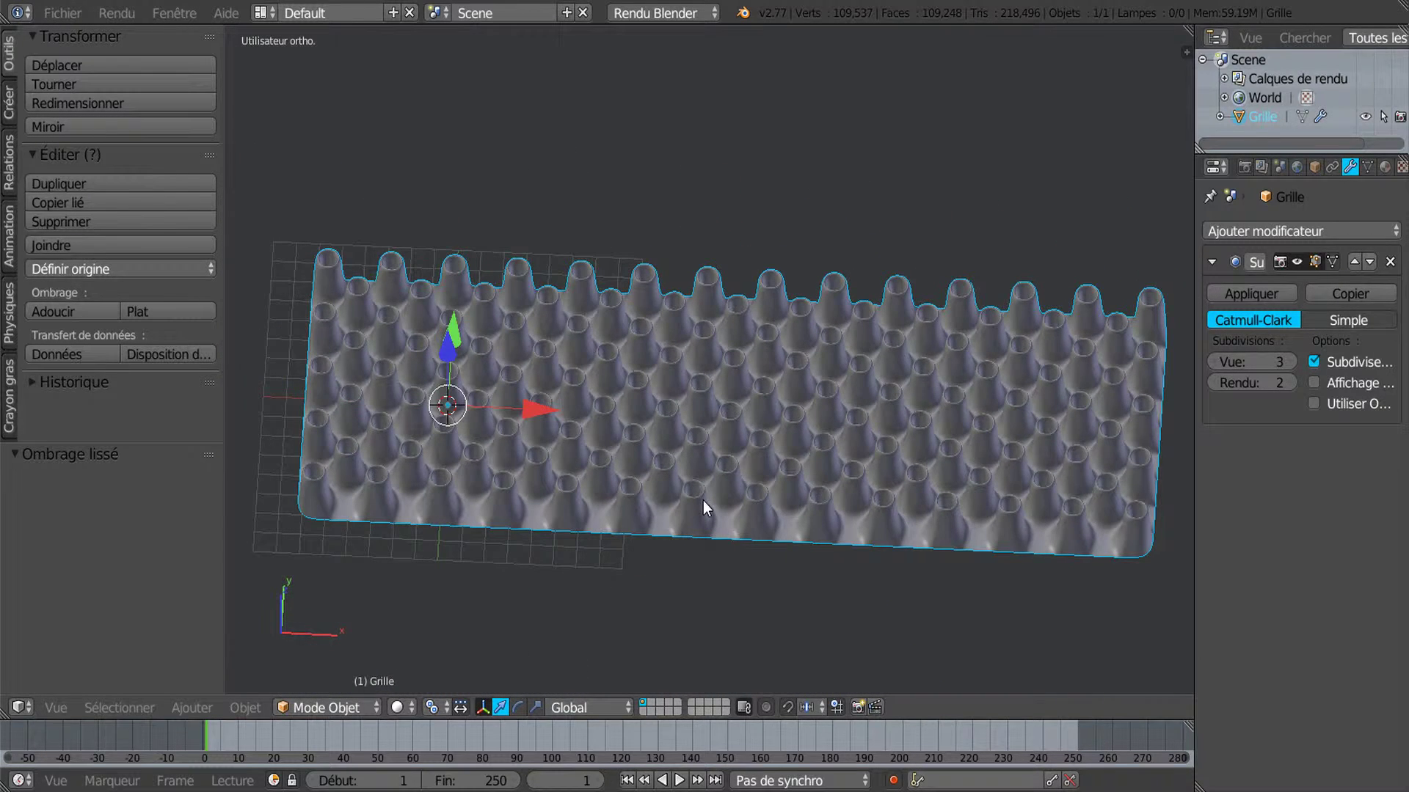
In Edit mode, select the whole mesh and bisect it horizontally through the studs' upper part at about Z 1.602, in front view
key(KP_1)
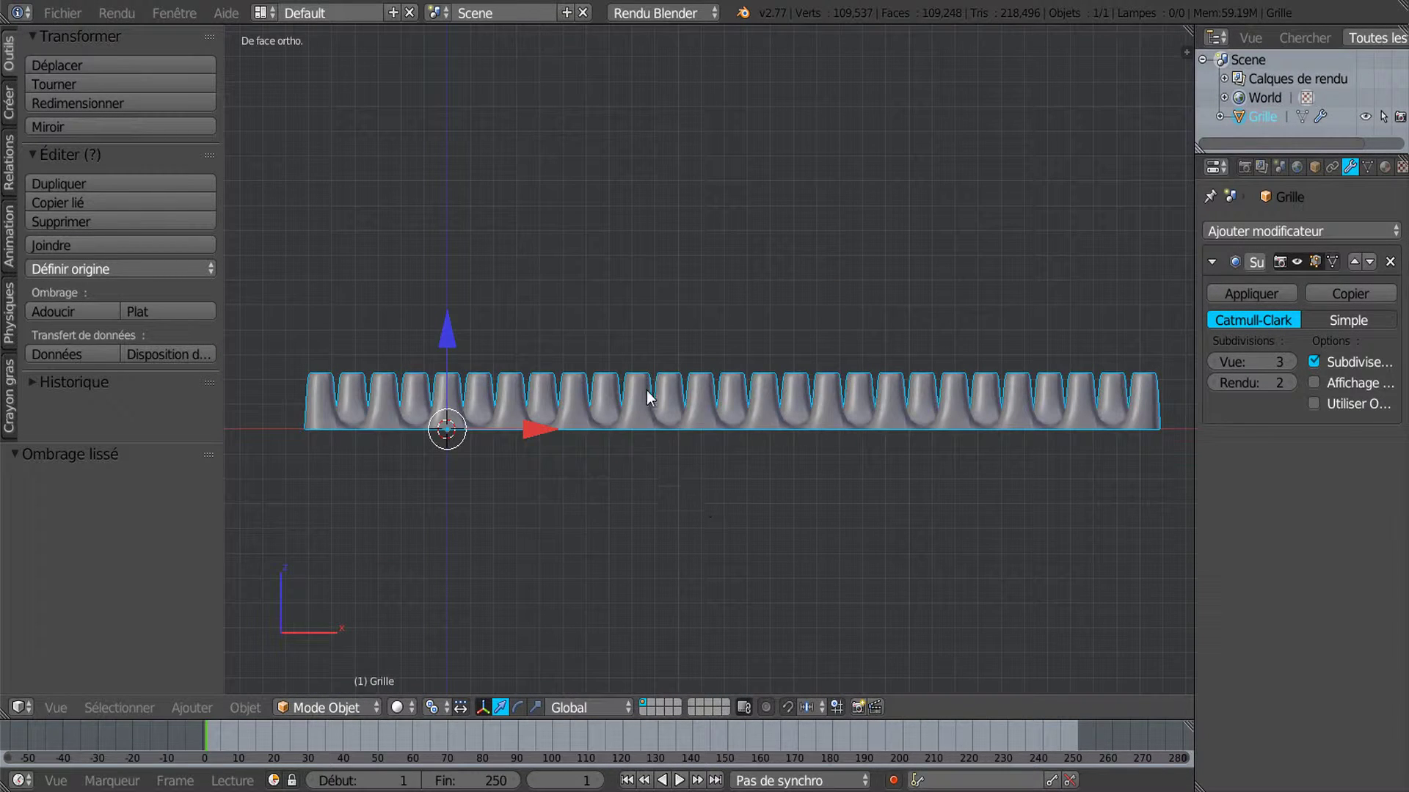
key(Tab)
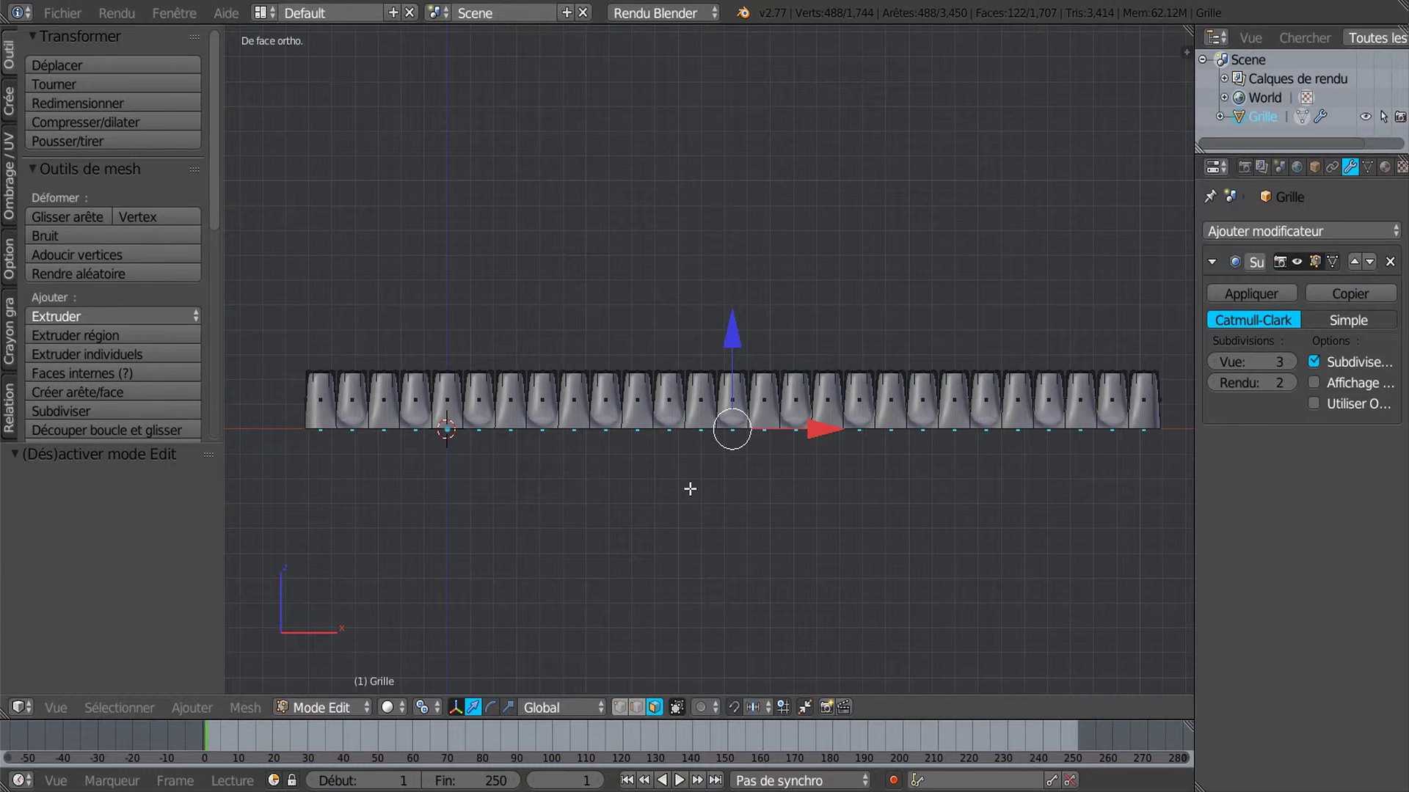
key(z)
key(a)
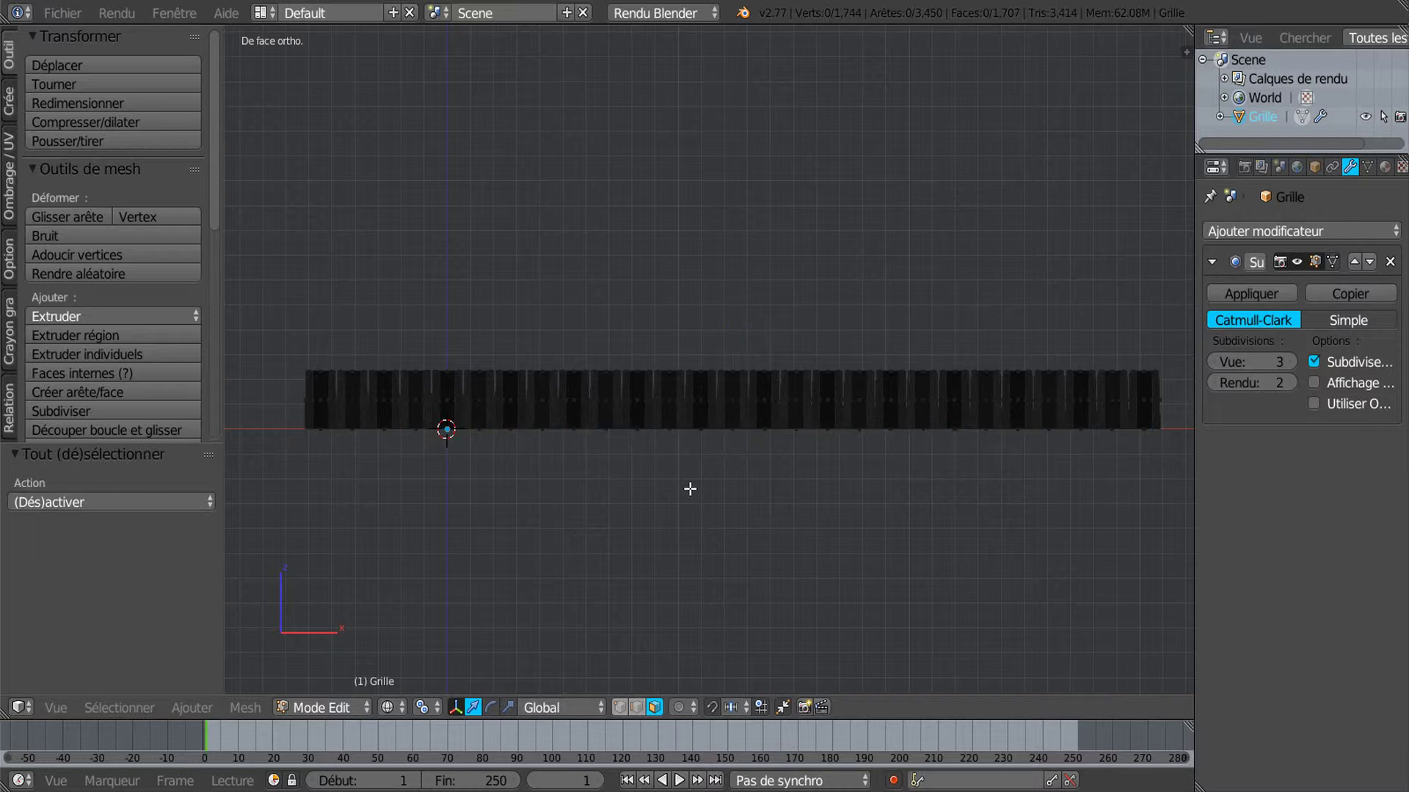
key(a)
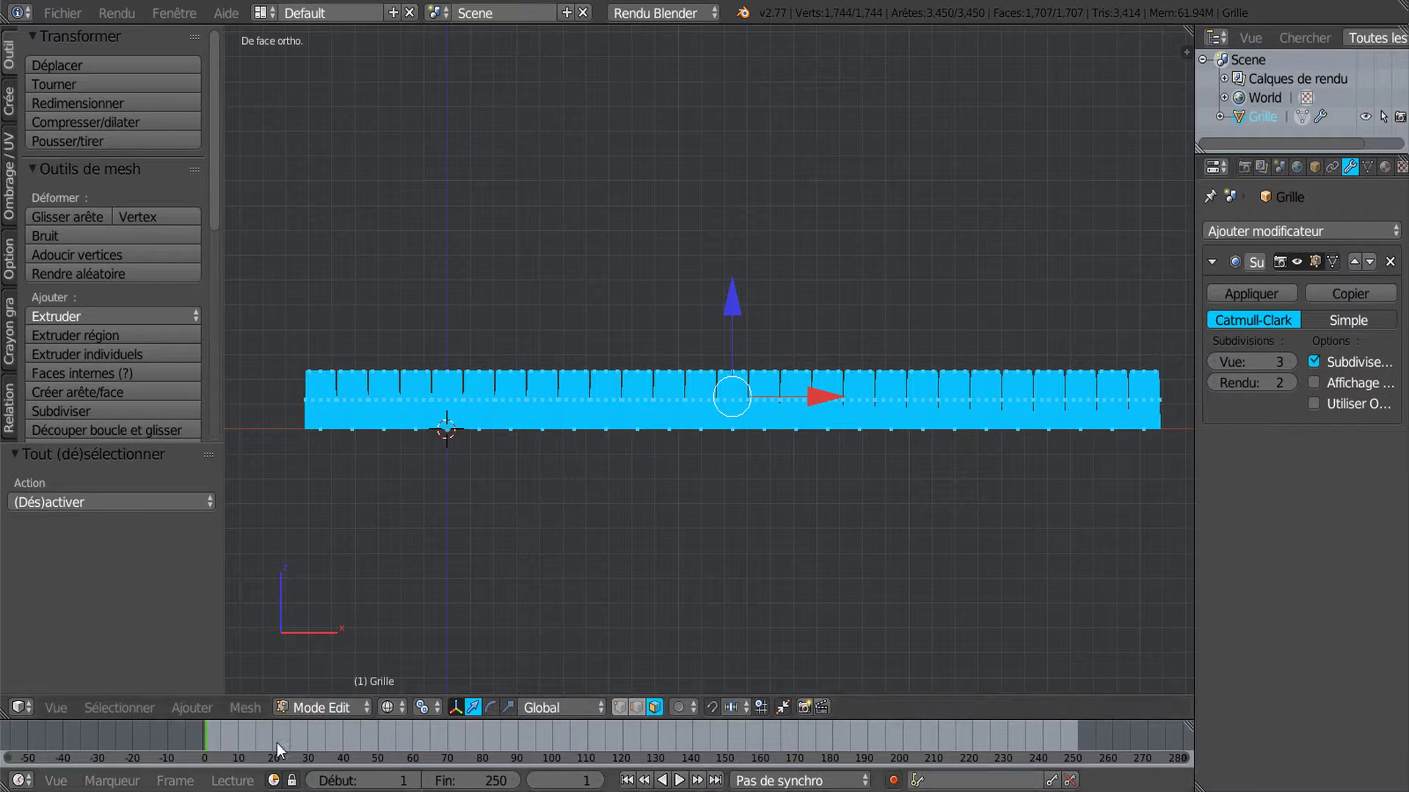
click(245, 708)
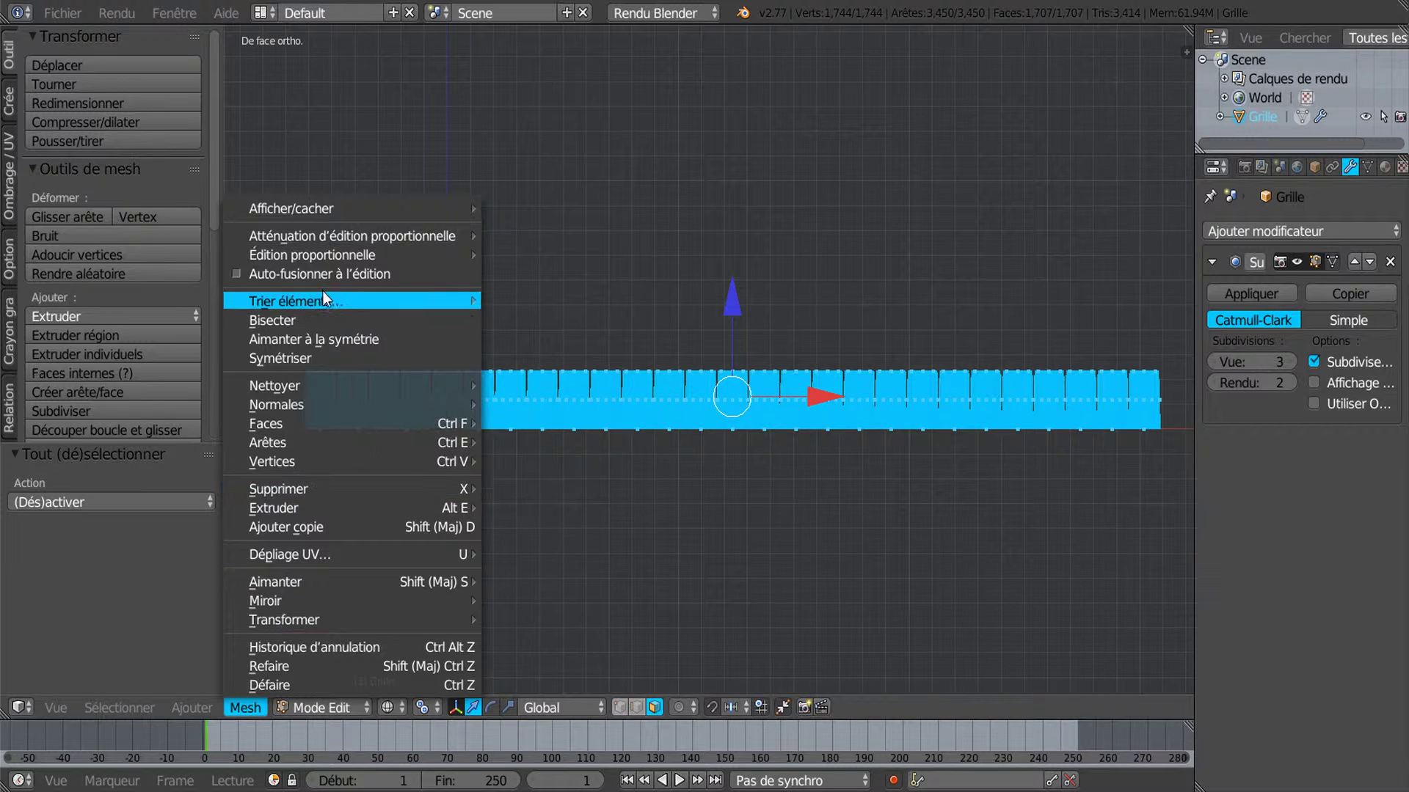
click(279, 317)
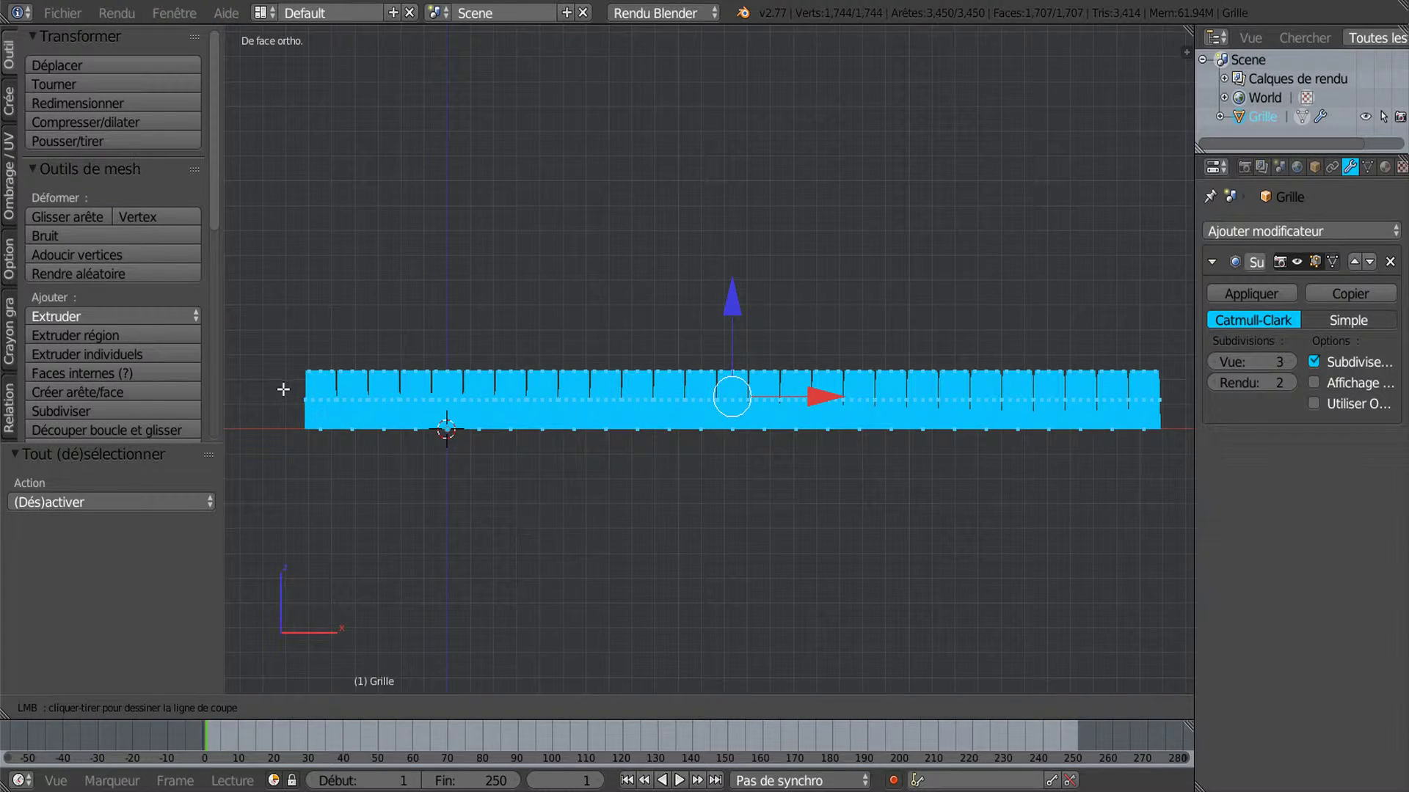
drag(283, 390, 1185, 387)
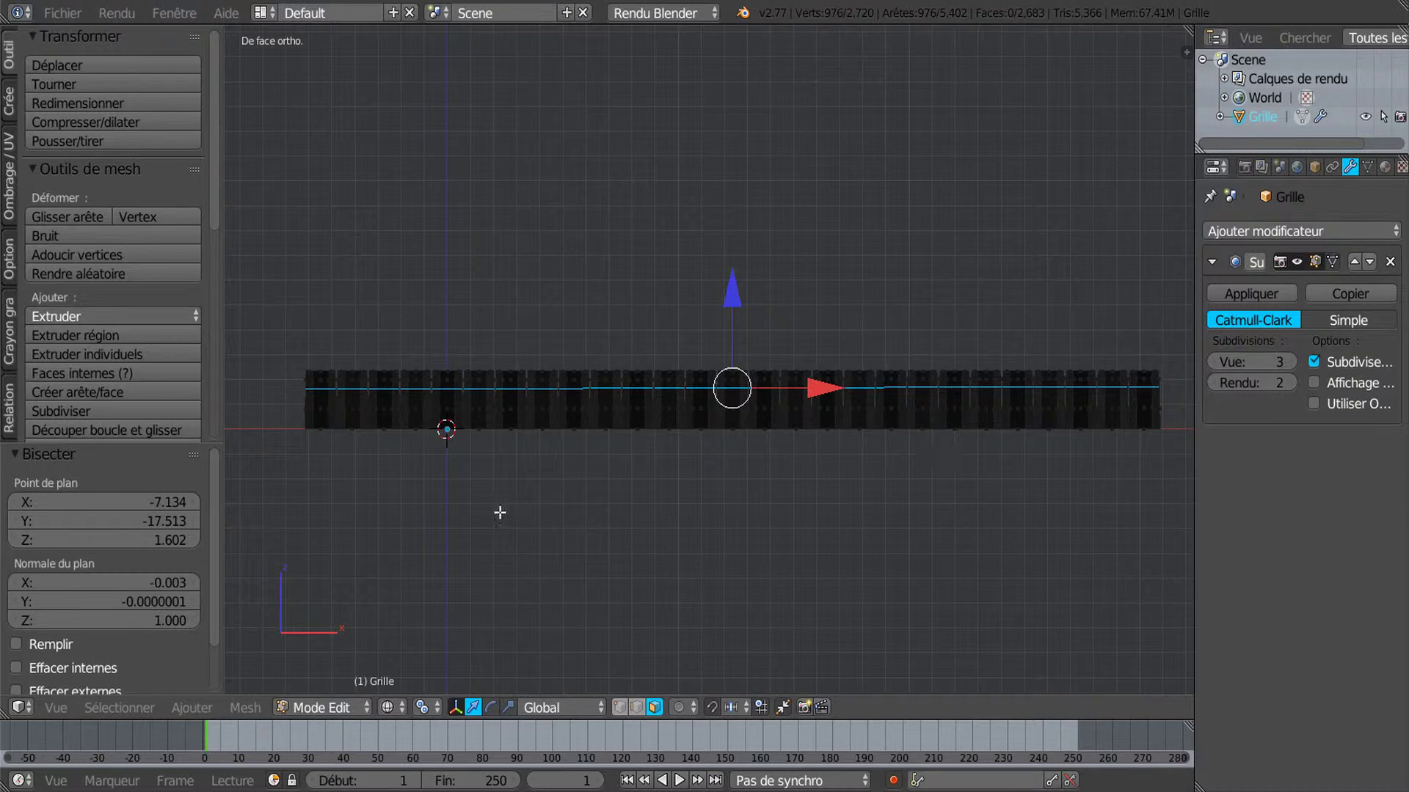
Slide the newly cut edge loops up toward the stud tops by a factor of 0.900
mouse_move(543, 494)
middle_down()
mouse_move(550, 540)
mouse_move(628, 572)
mouse_move(636, 621)
mouse_move(667, 548)
mouse_move(673, 572)
mouse_move(722, 563)
middle_up()
key(z)
scroll(660, 543, up, 4)
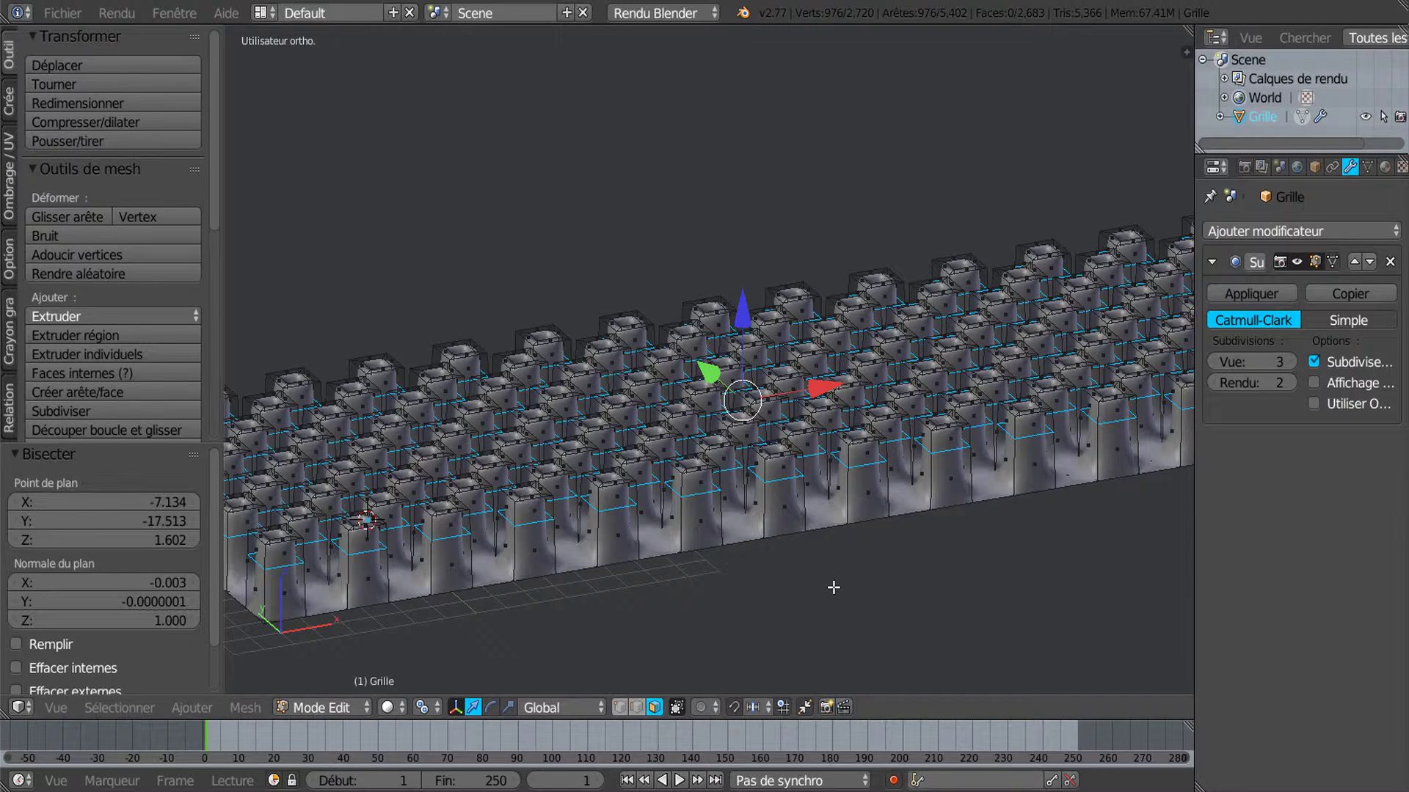
key(g)
key(g)
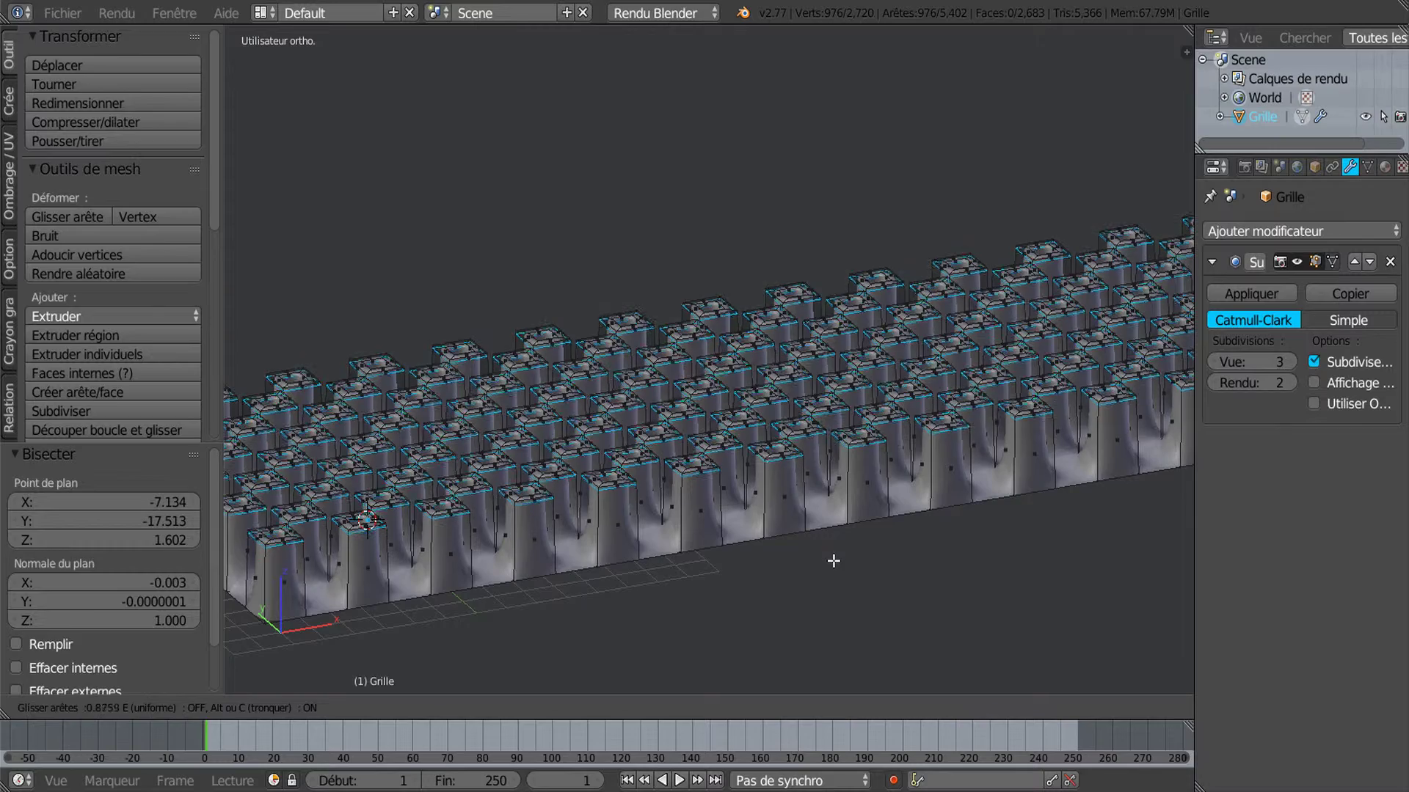
click(832, 561)
scroll(829, 543, up, 3)
middle_drag(829, 556, 834, 573)
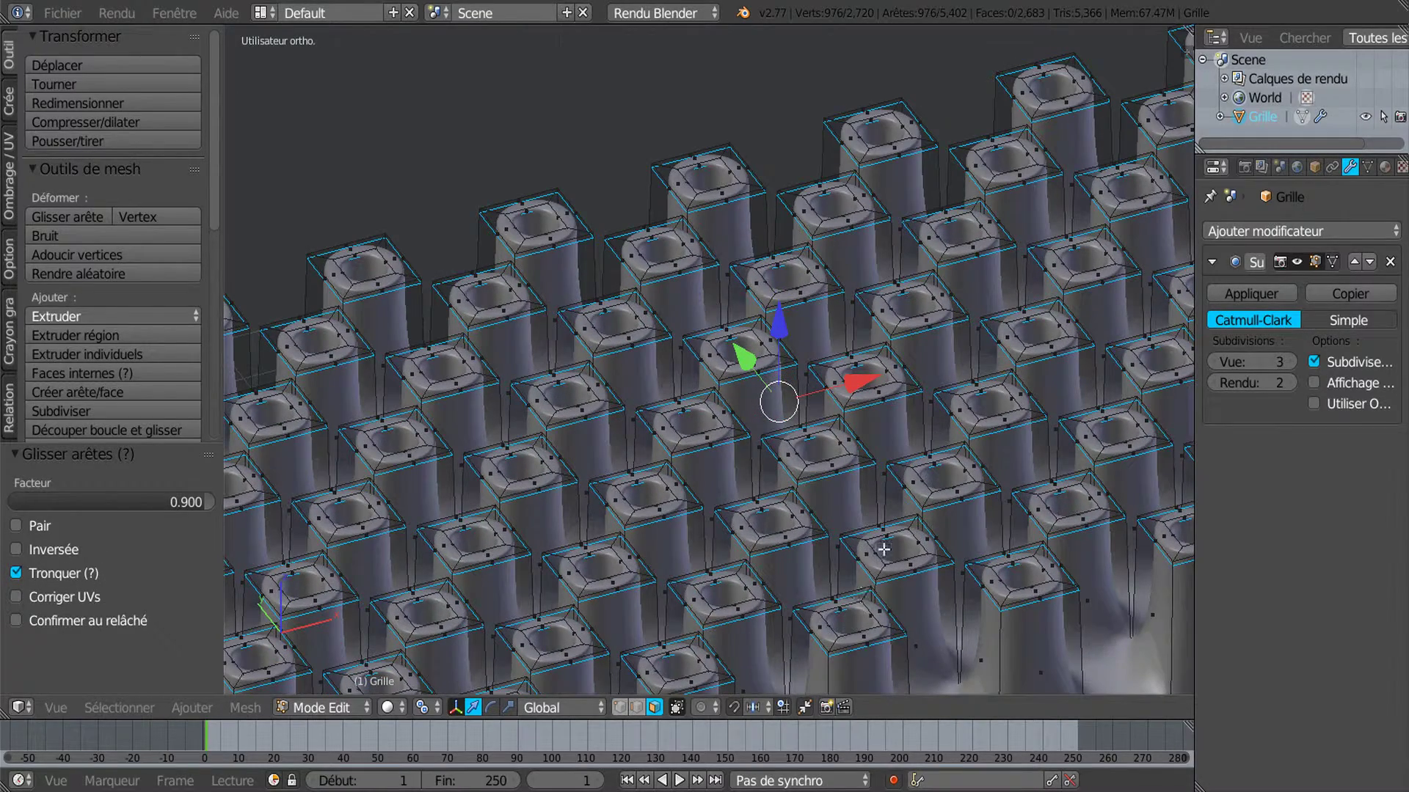
scroll(902, 556, down, 3)
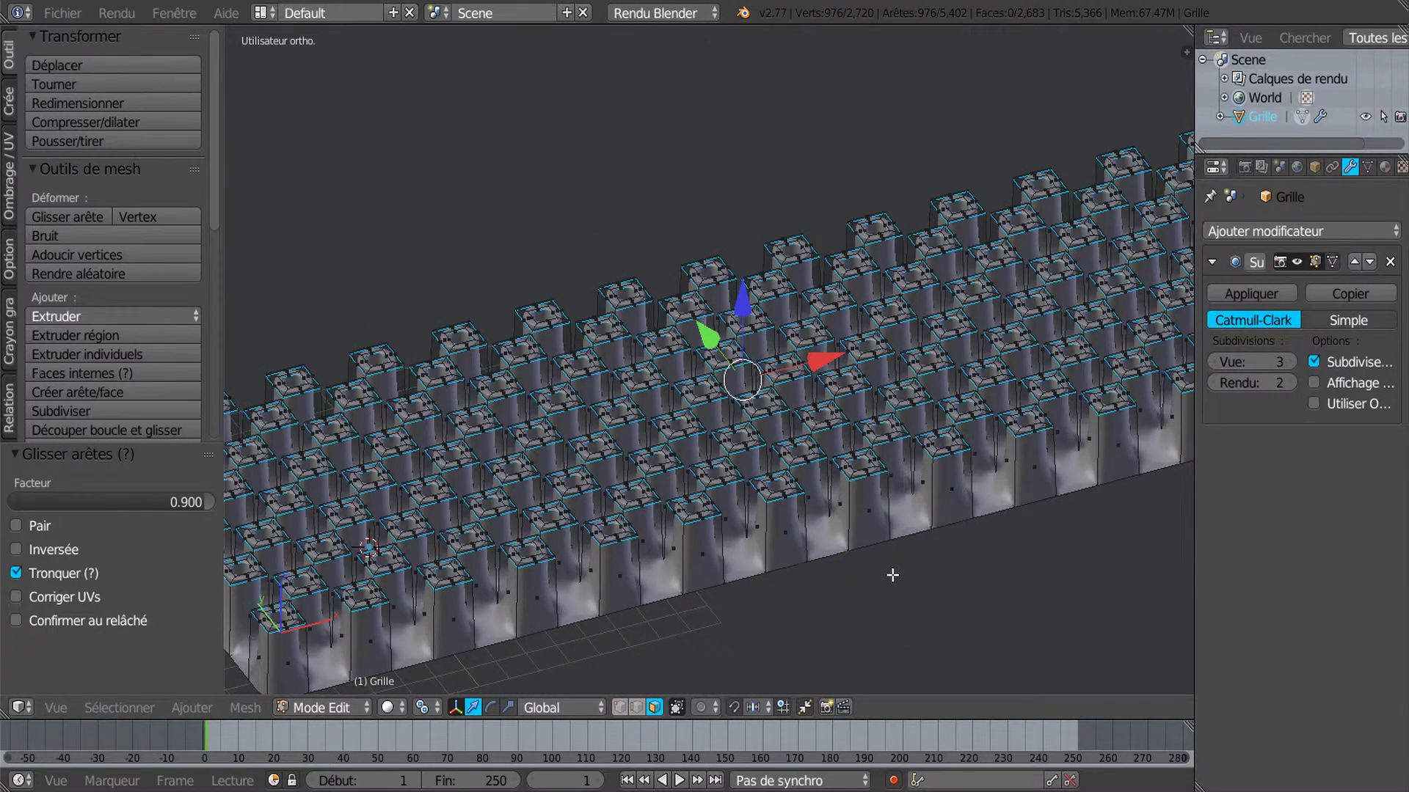
Select the entire mesh in front view and bisect it horizontally through the middle of the studs at about Z 1.059
key(KP_7)
key(KP_1)
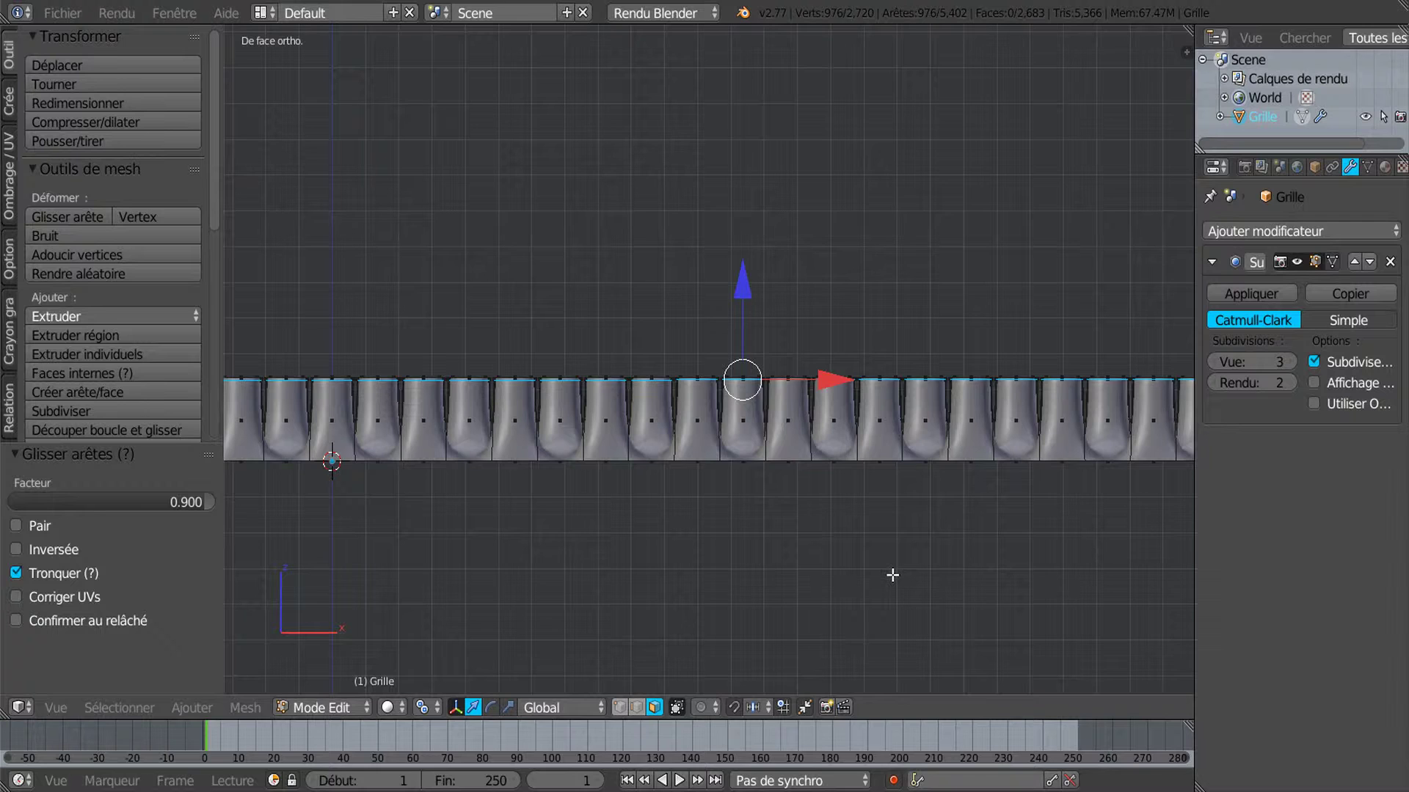
scroll(892, 575, down, 2)
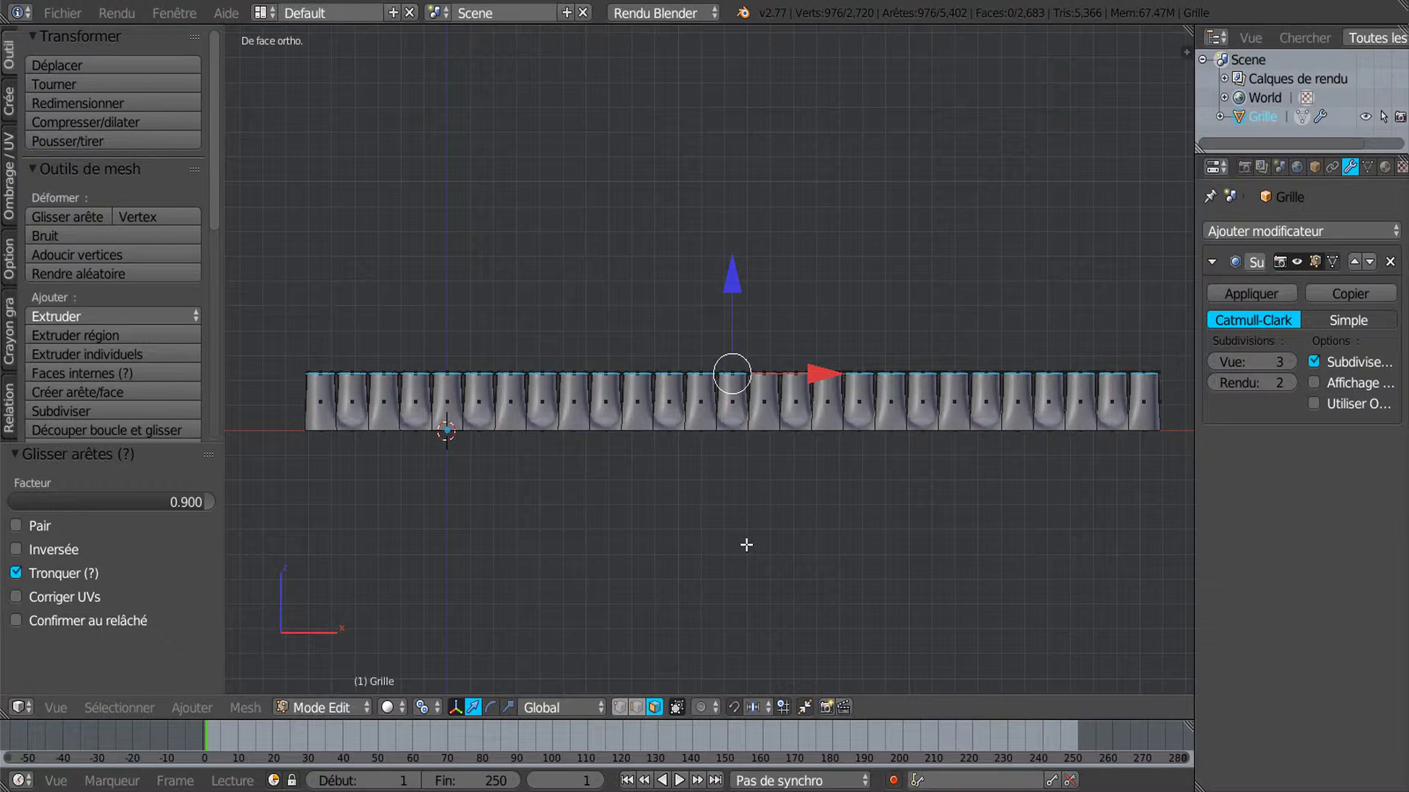
key(alt+z)
key(a)
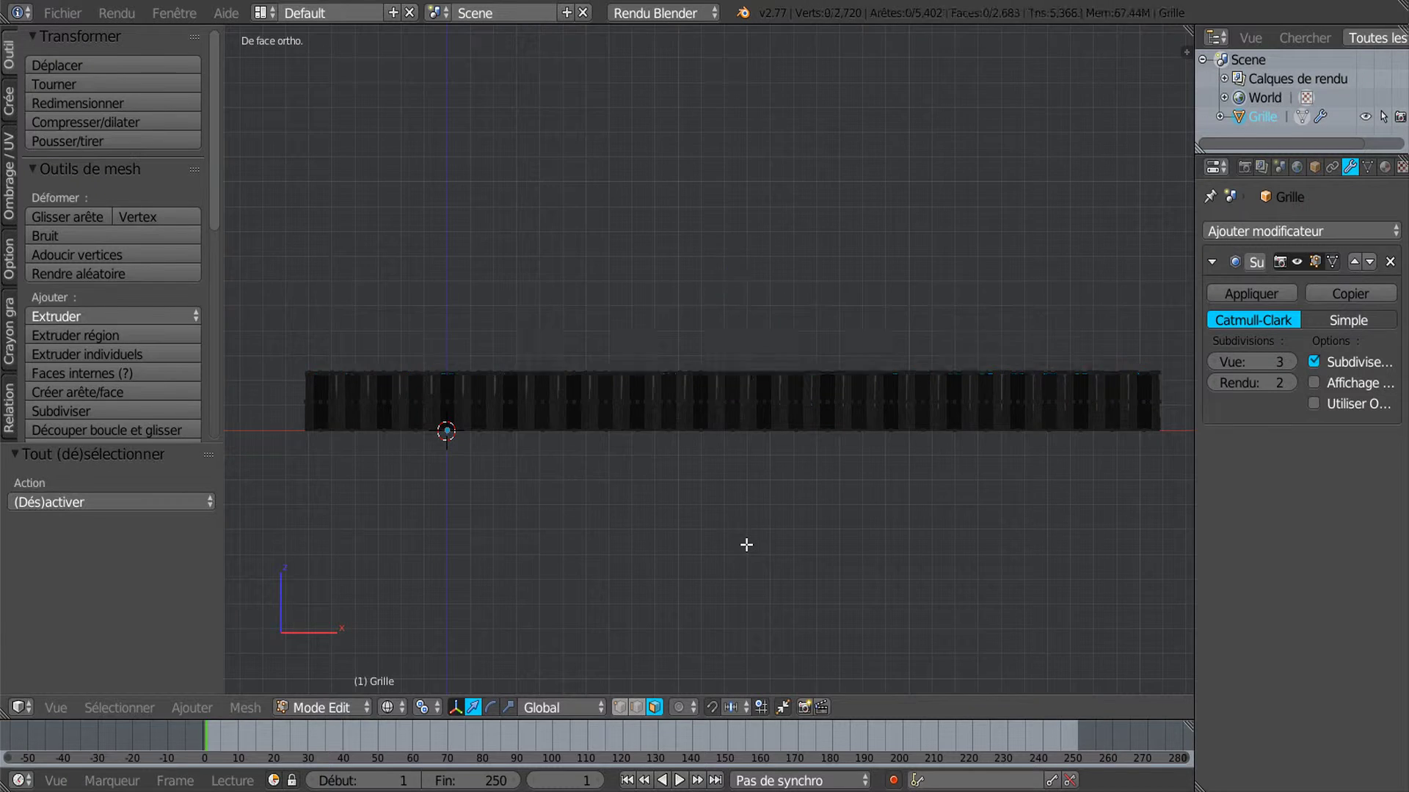
key(a)
scroll(747, 546, down, 2)
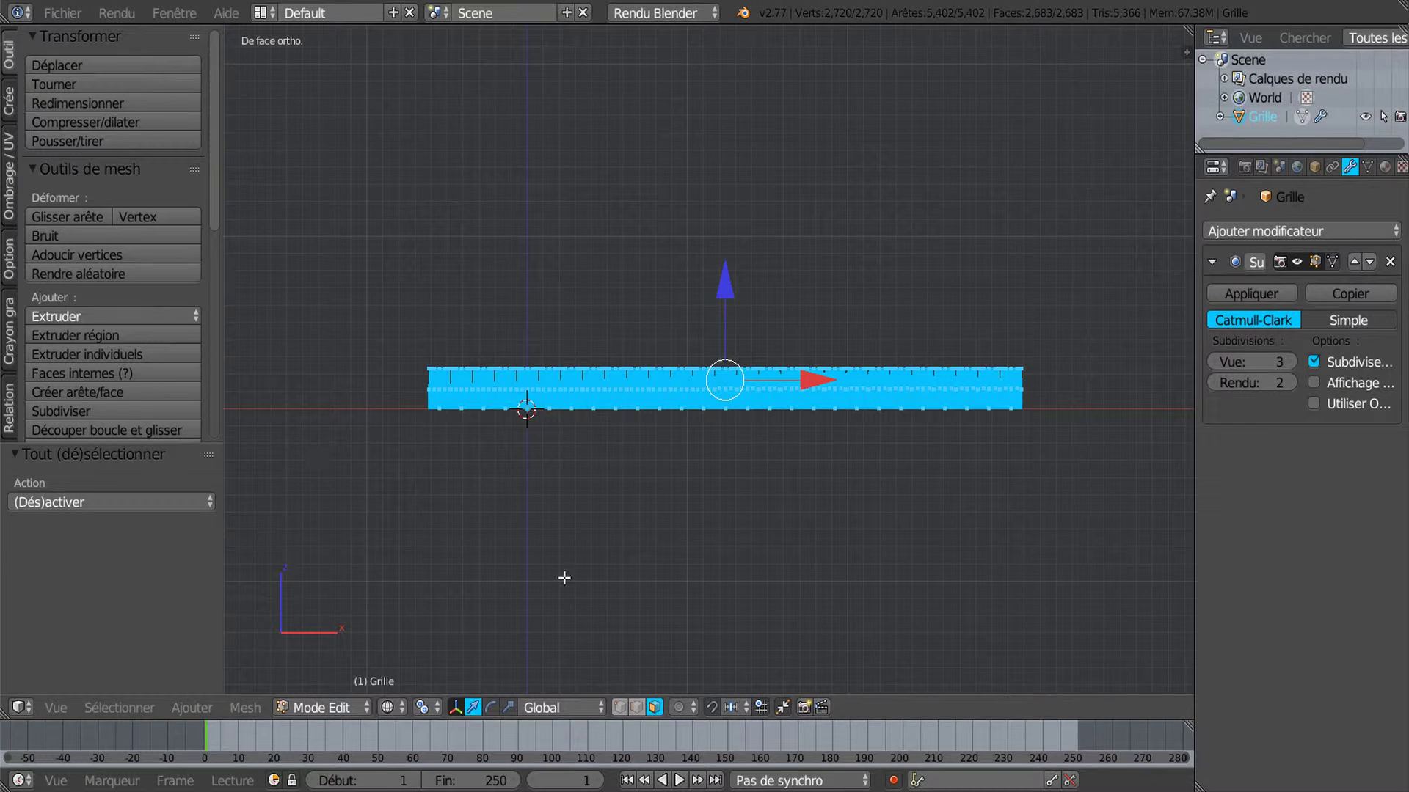
click(246, 709)
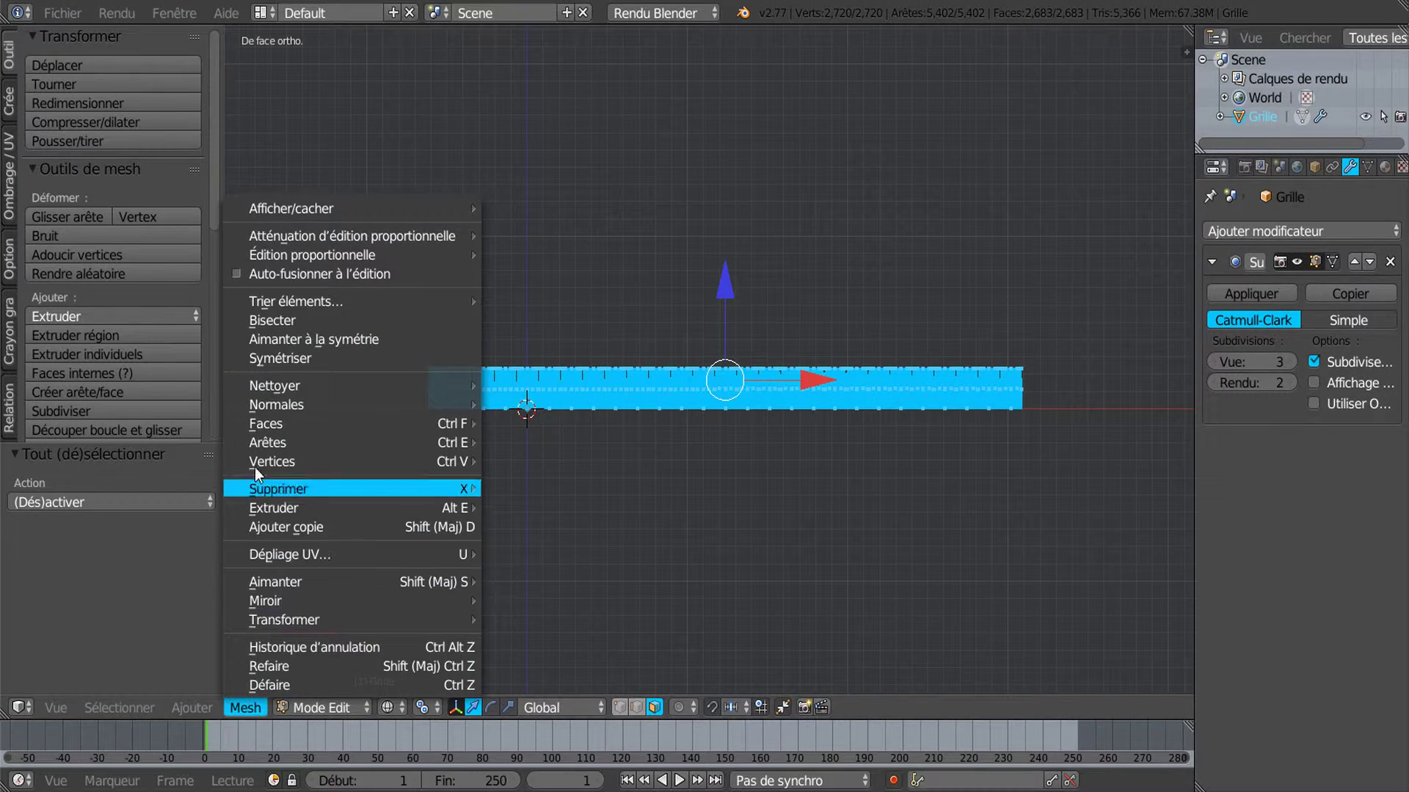
click(269, 323)
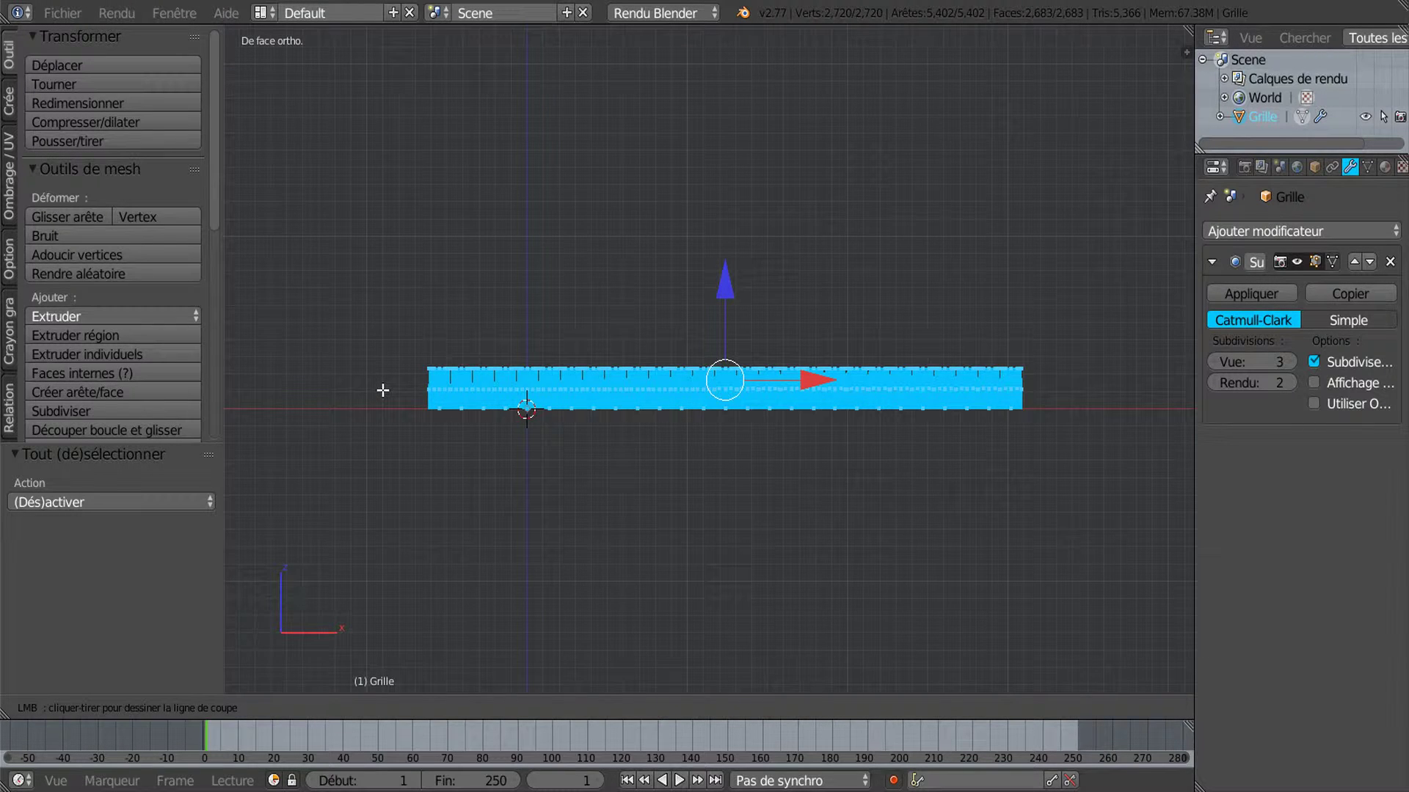
drag(382, 390, 1066, 391)
Slide the second set of cut edge loops down toward the stud bases by a factor of about -0.81
middle_drag(807, 535, 838, 557)
scroll(812, 510, up, 1)
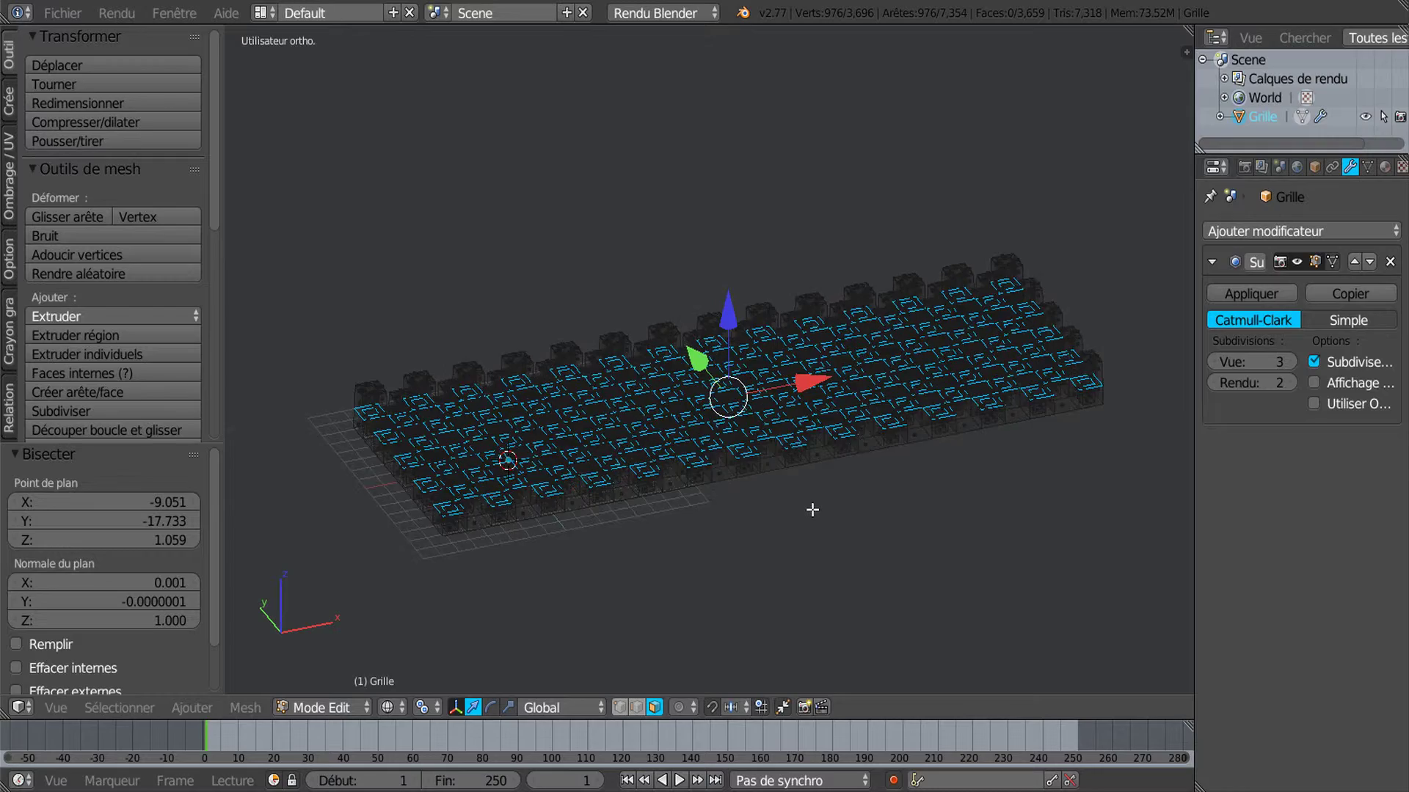
scroll(813, 510, up, 1)
middle_drag(836, 465, 742, 490)
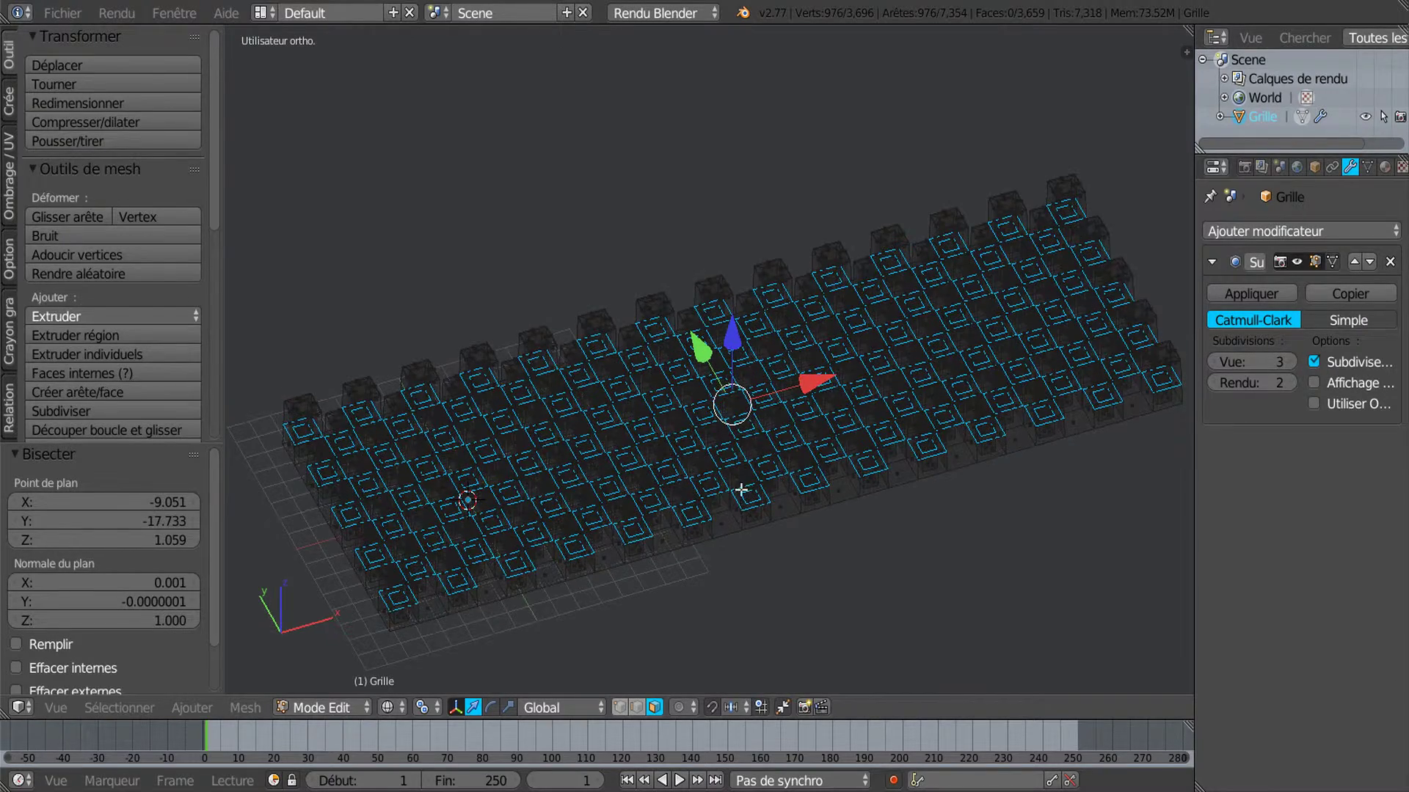
middle_drag(885, 571, 878, 535)
key(z)
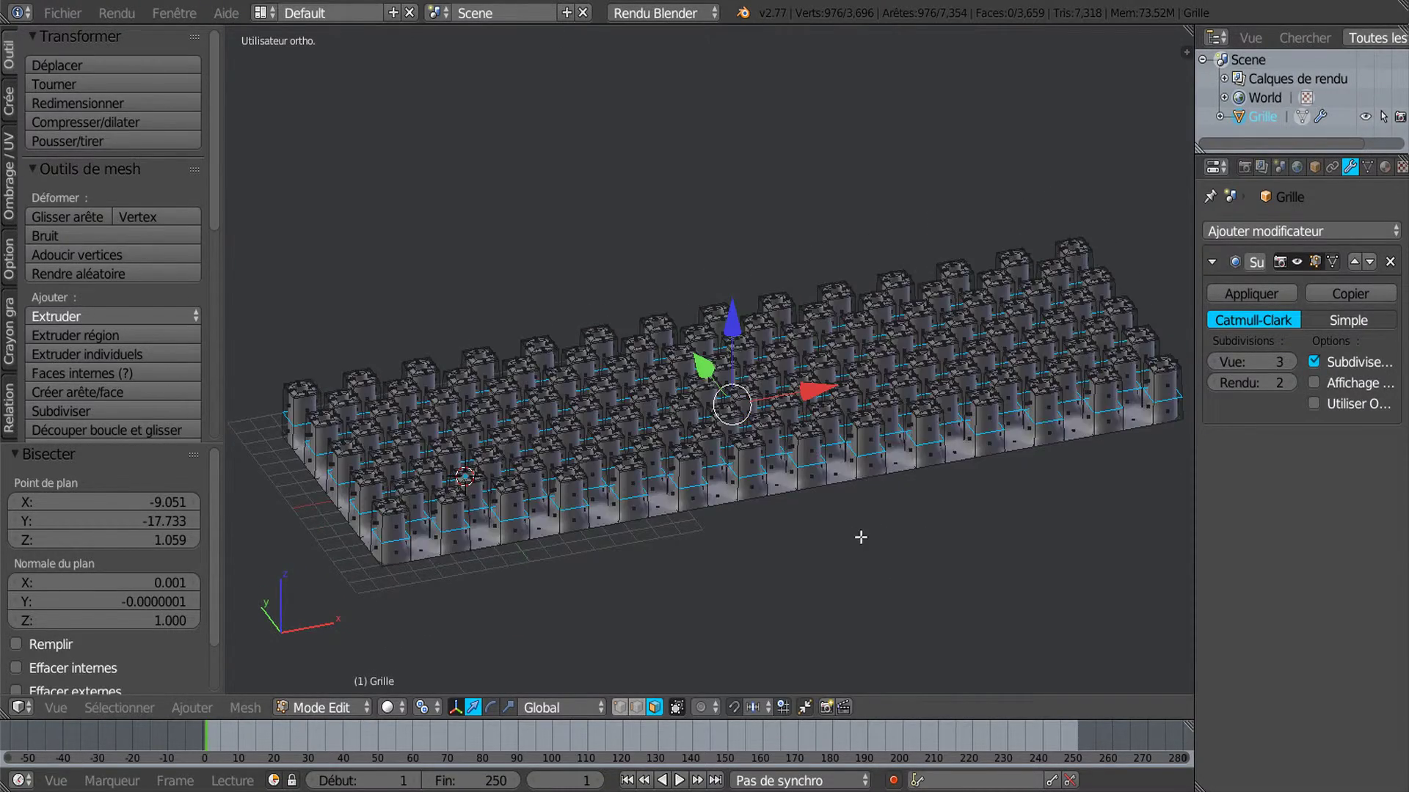
scroll(853, 513, up, 3)
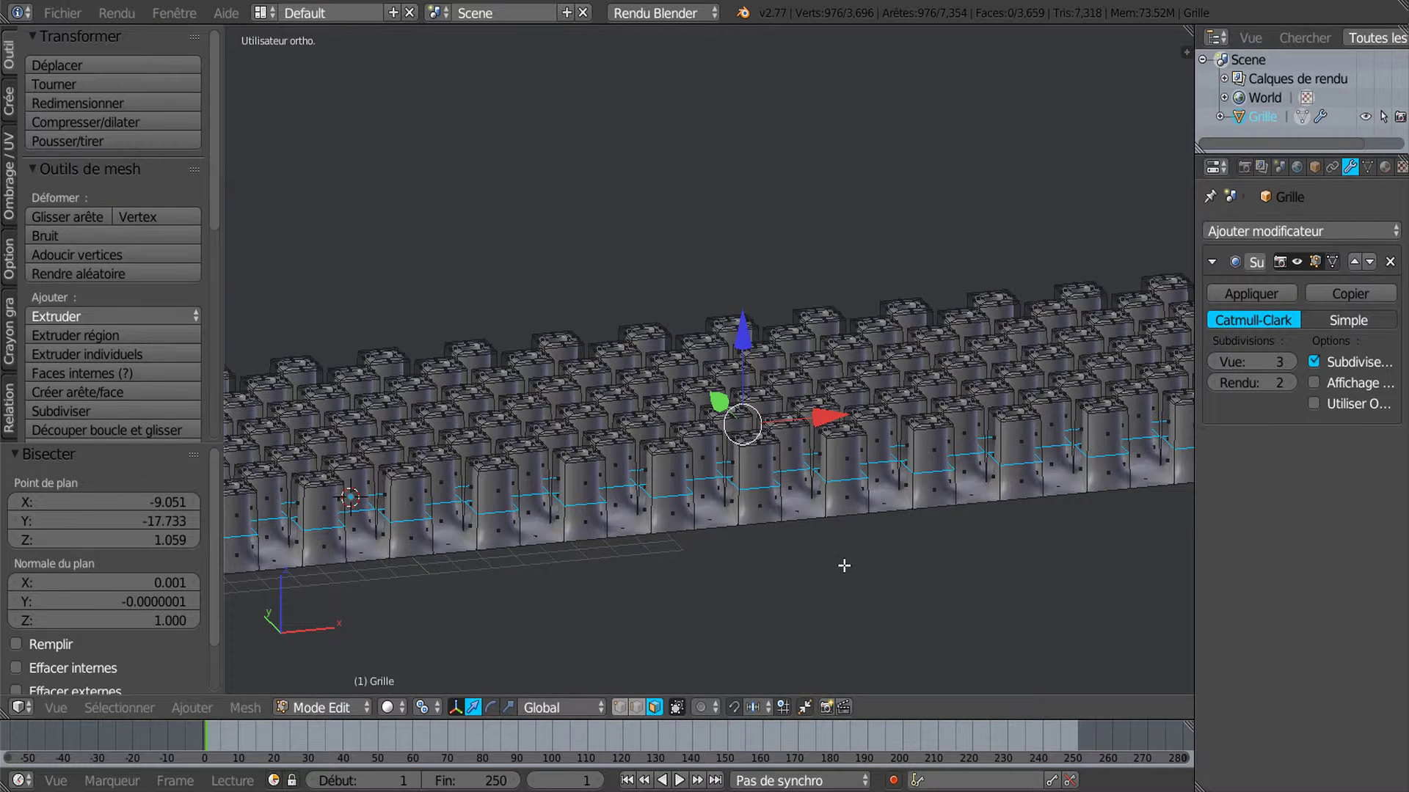
key(g)
key(g)
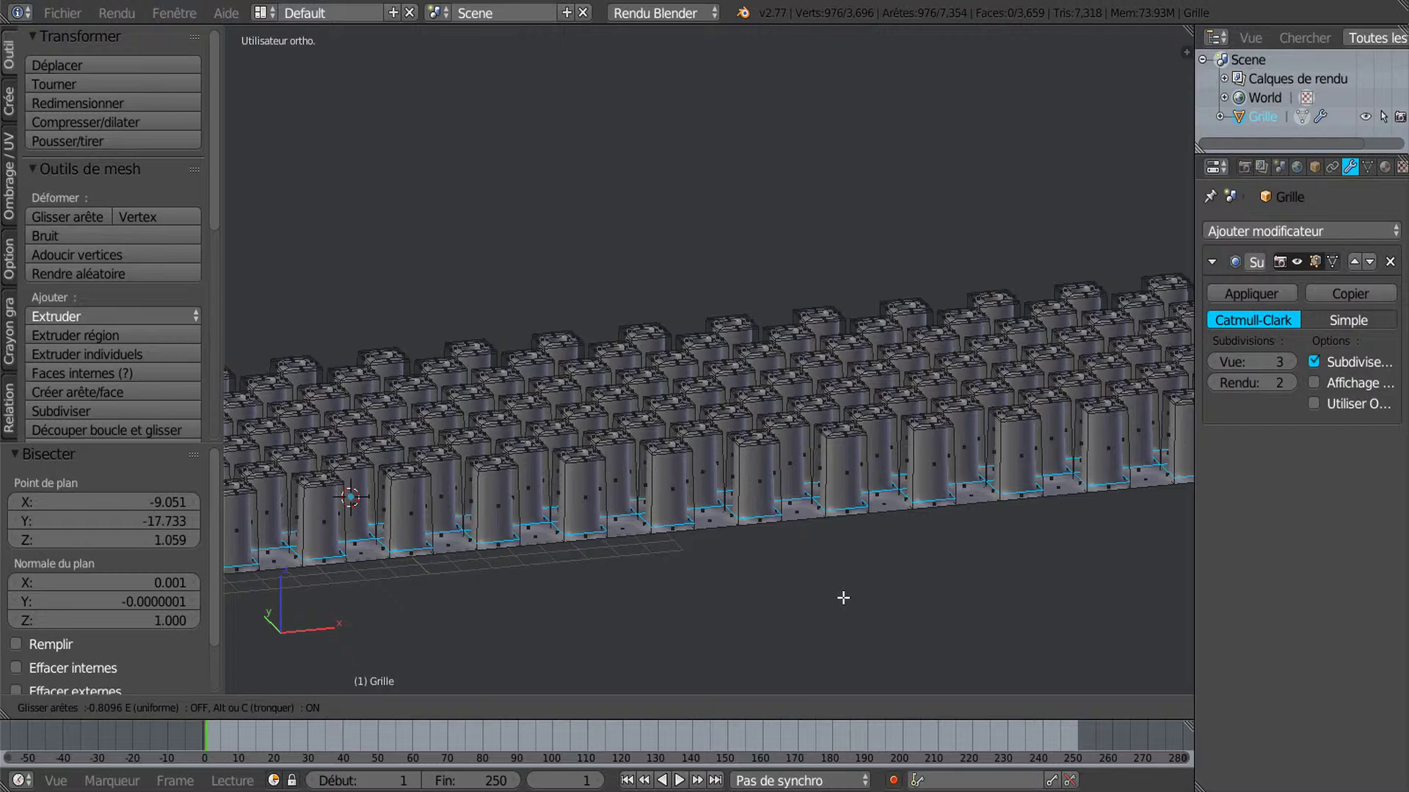
click(843, 598)
Return to Object mode and set the studded mesh's origin to its geometry
scroll(874, 579, down, 4)
key(Tab)
scroll(872, 575, down, 2)
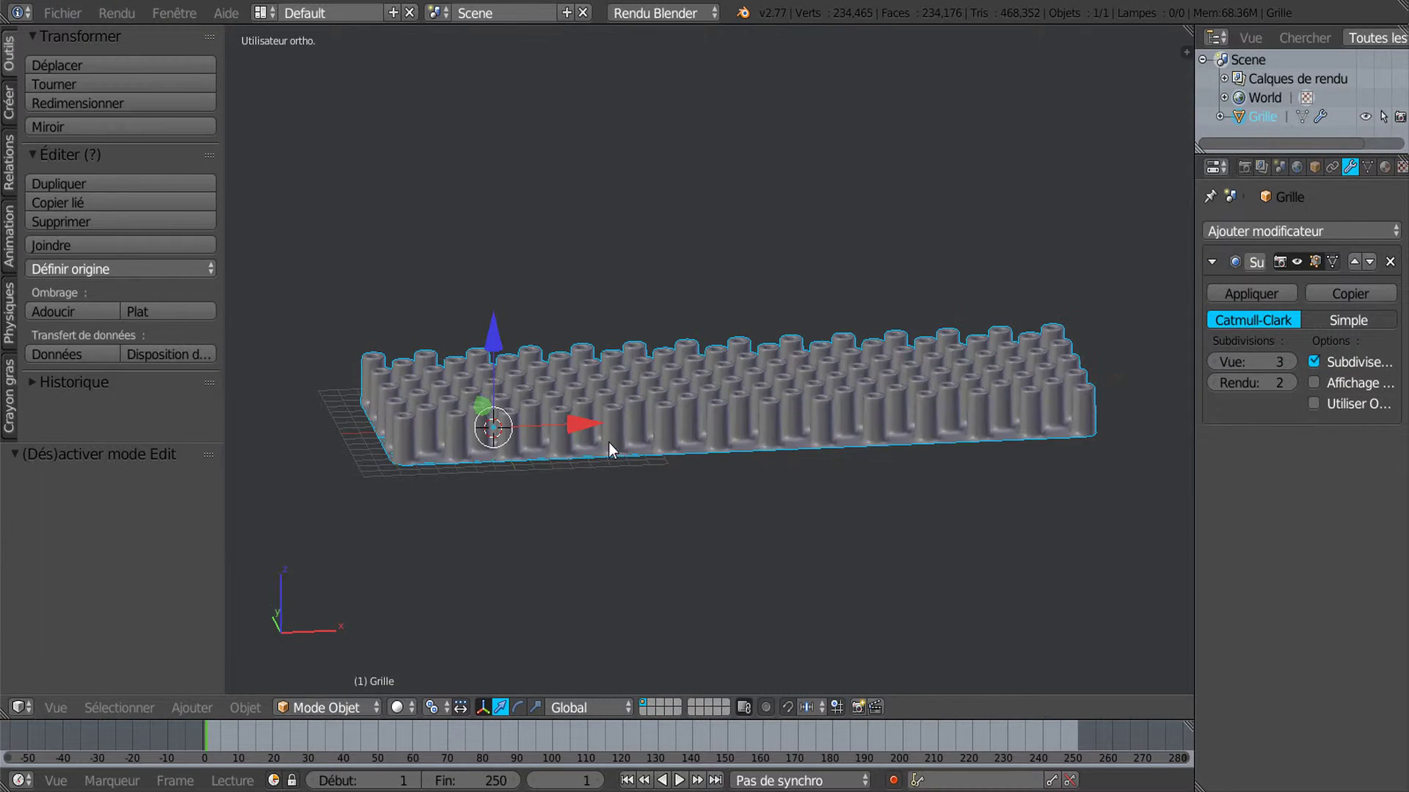
middle_drag(824, 535, 812, 524)
key(KP_1)
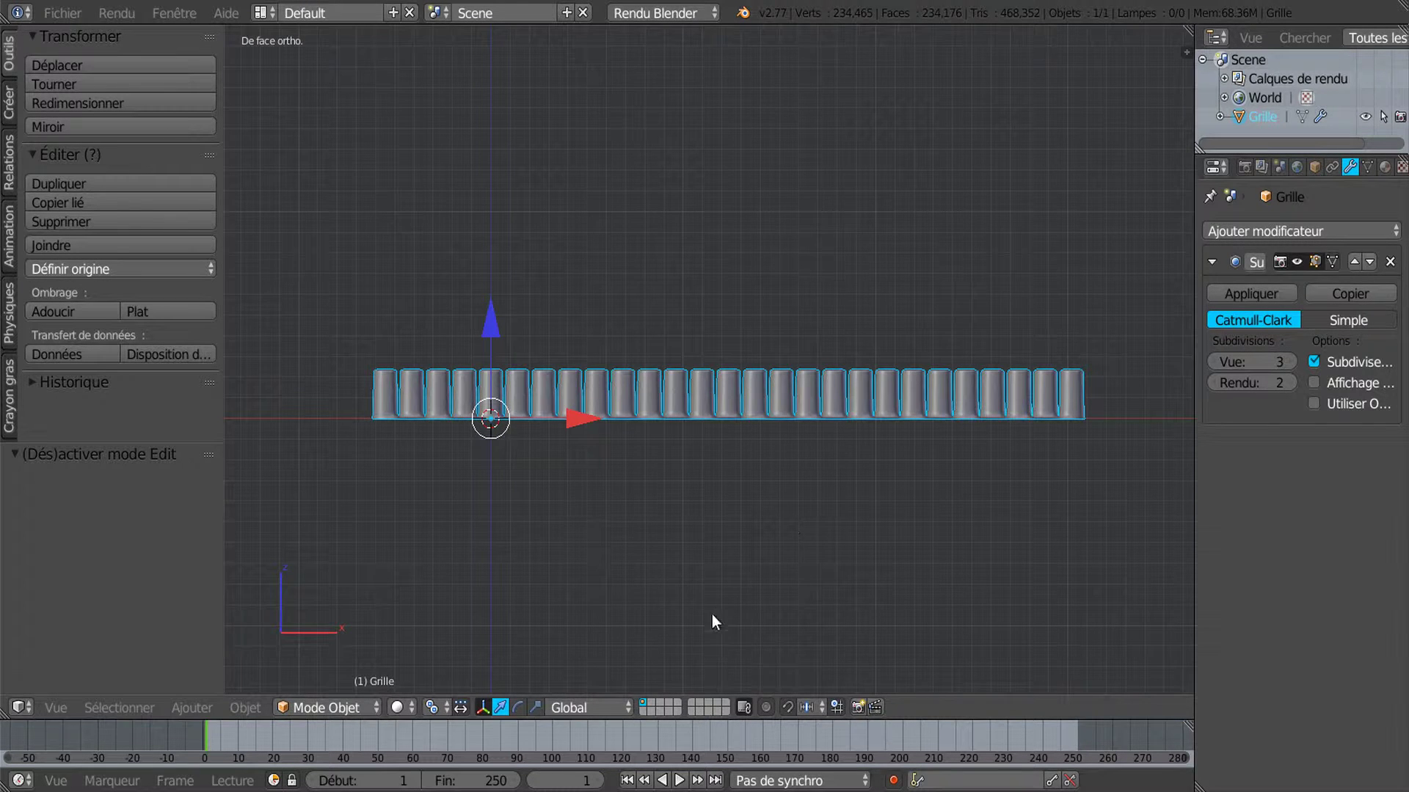
click(194, 269)
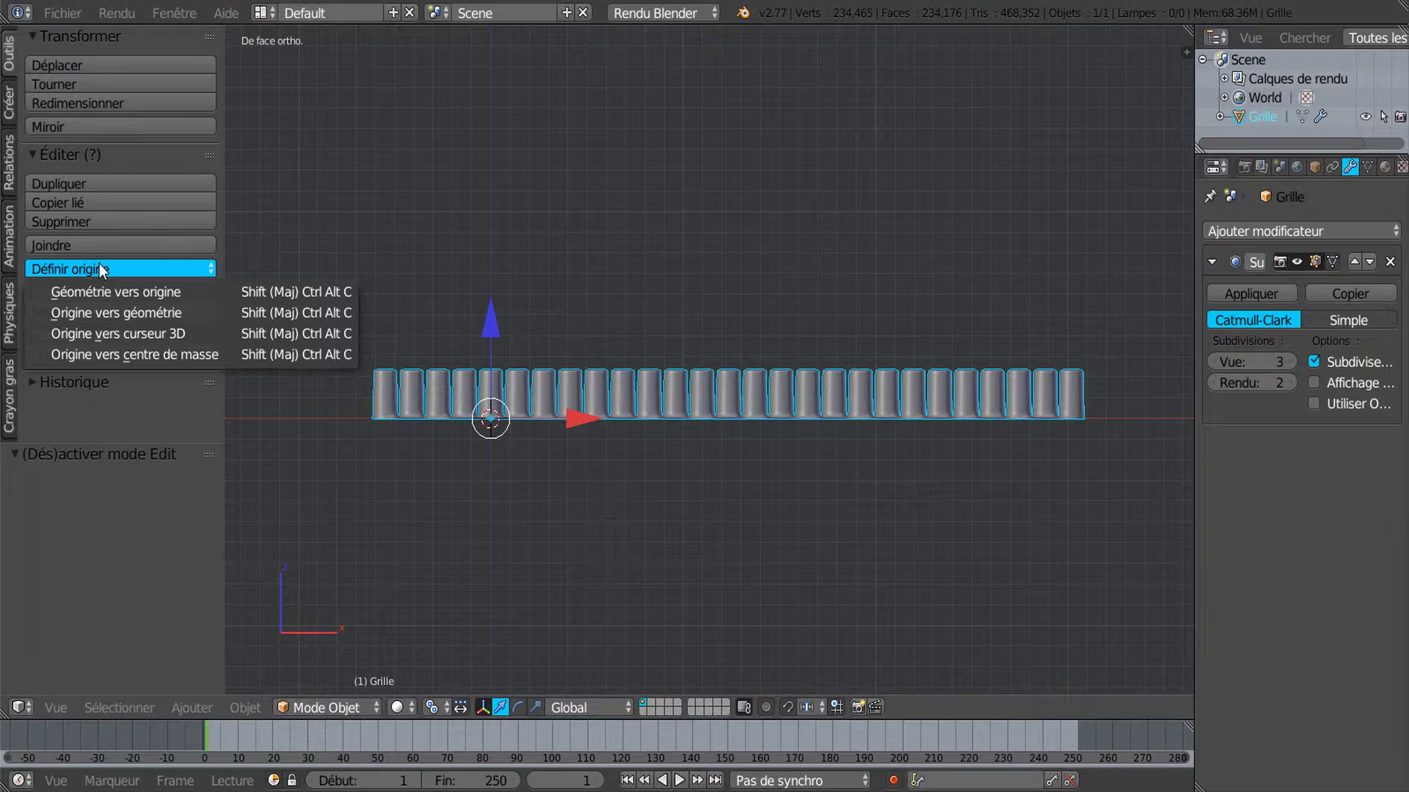
click(135, 311)
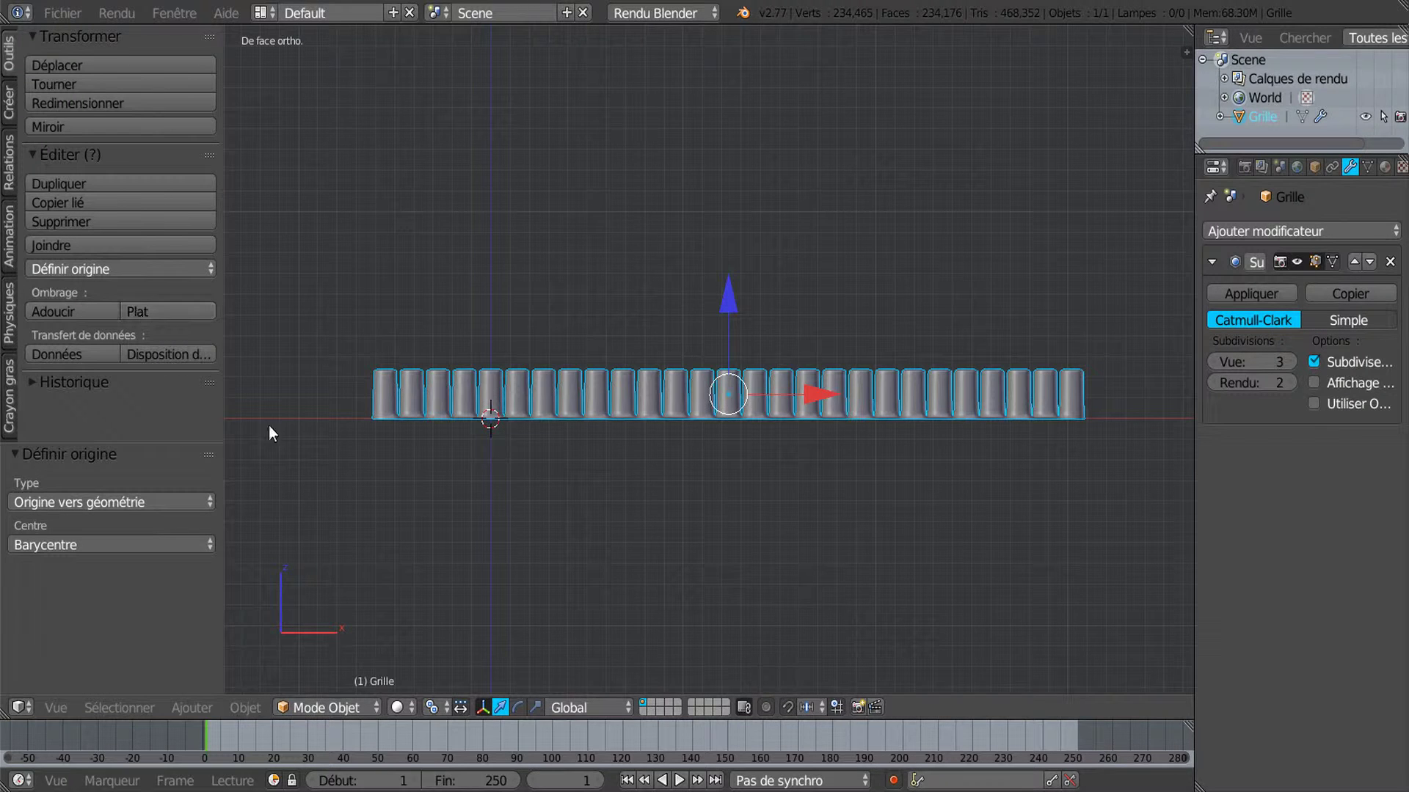
Flatten the studded mesh by scaling it along the global Z axis by 0.528
click(535, 707)
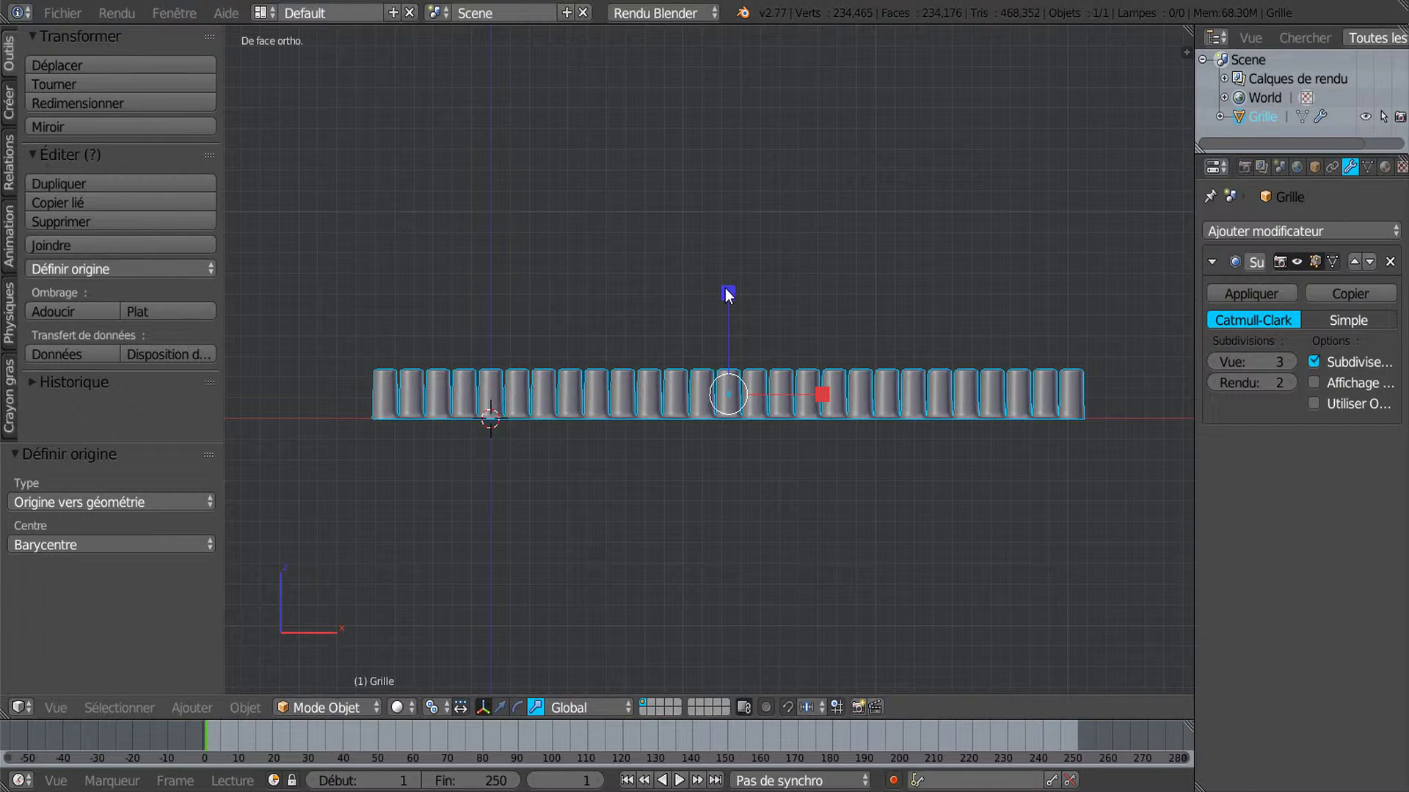
drag(727, 294, 743, 340)
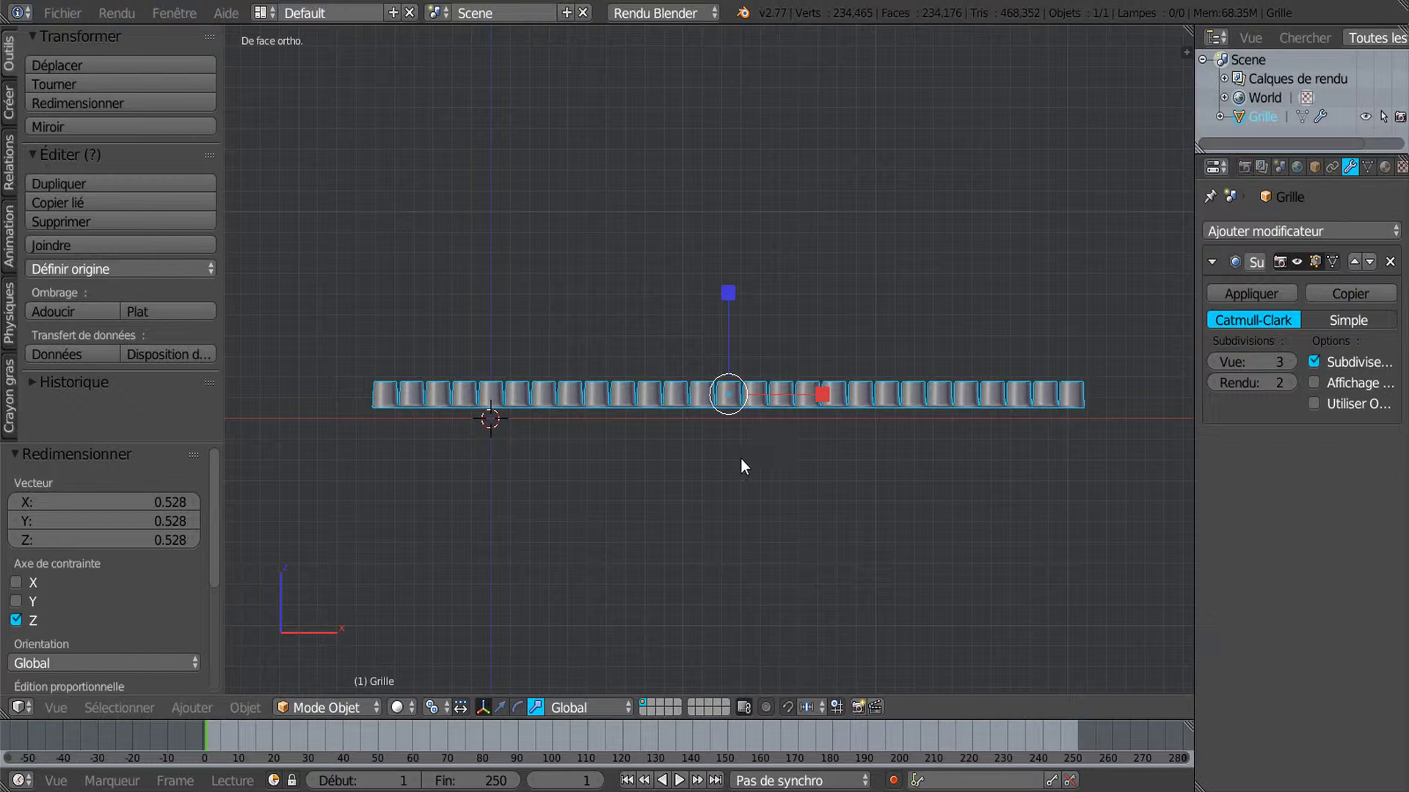
middle_drag(746, 460, 808, 570)
scroll(799, 581, up, 4)
Enter Edit mode, select the entire studded mesh and reduce the selection to its outer boundary loop
key(Tab)
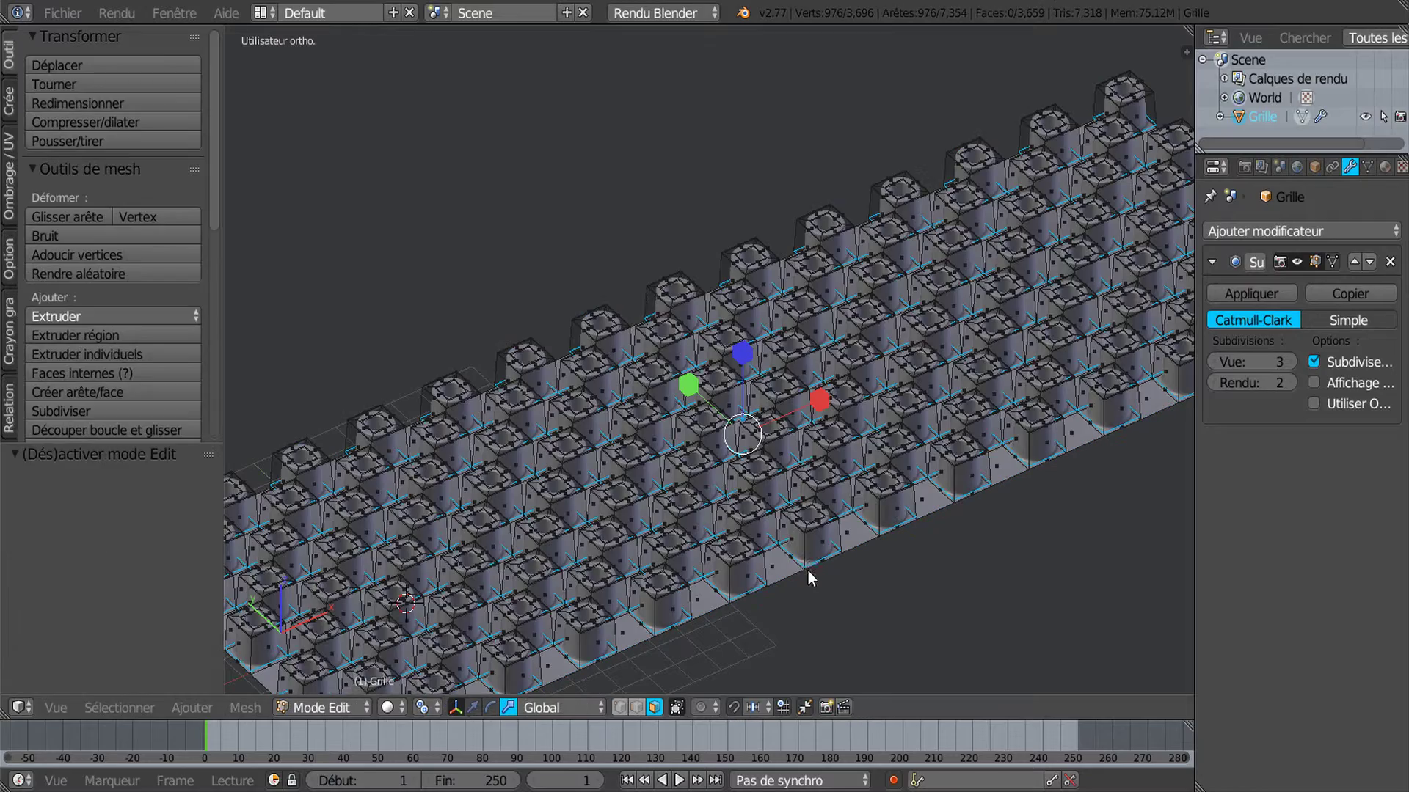
middle_drag(863, 550, 805, 607)
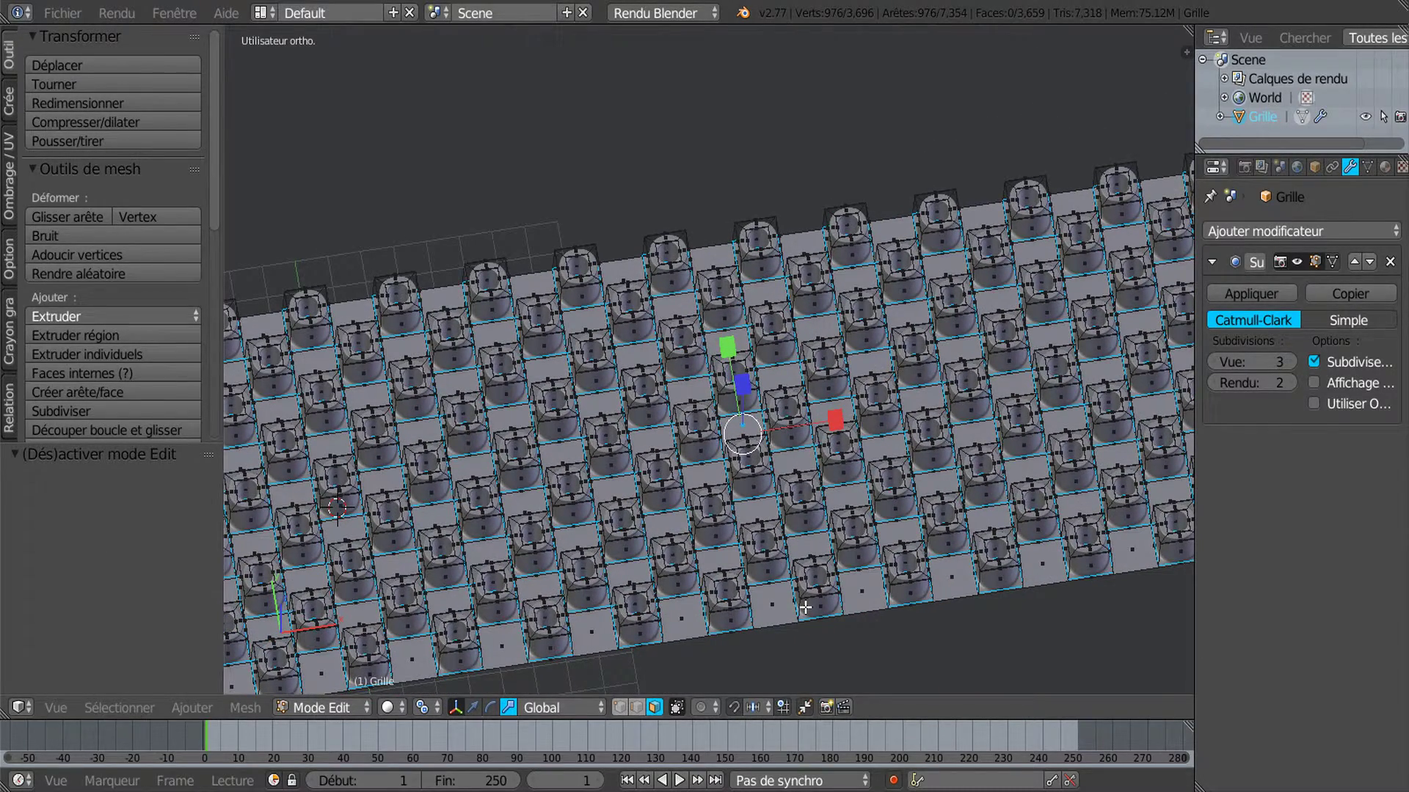
scroll(809, 607, down, 3)
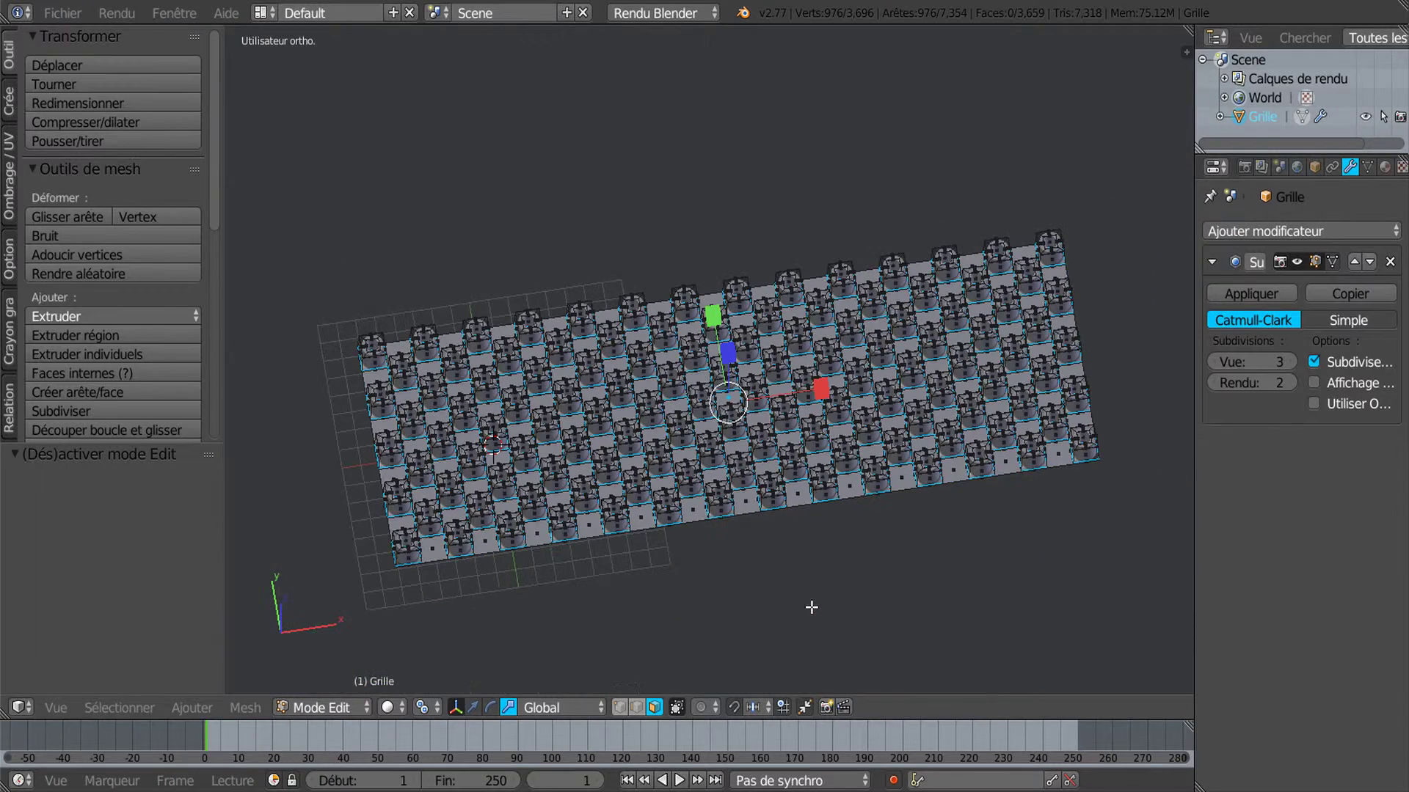
key(a)
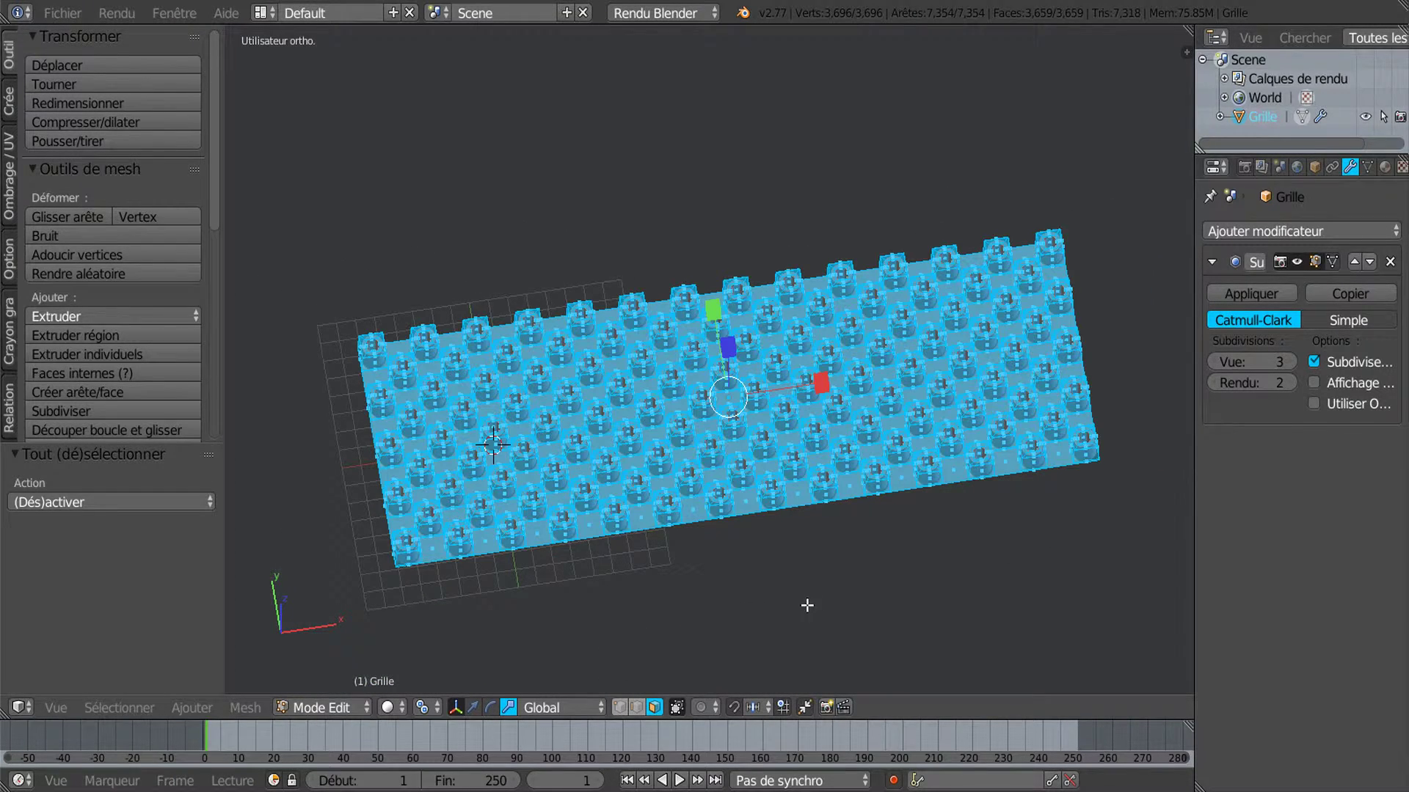
click(192, 708)
mouse_move(150, 710)
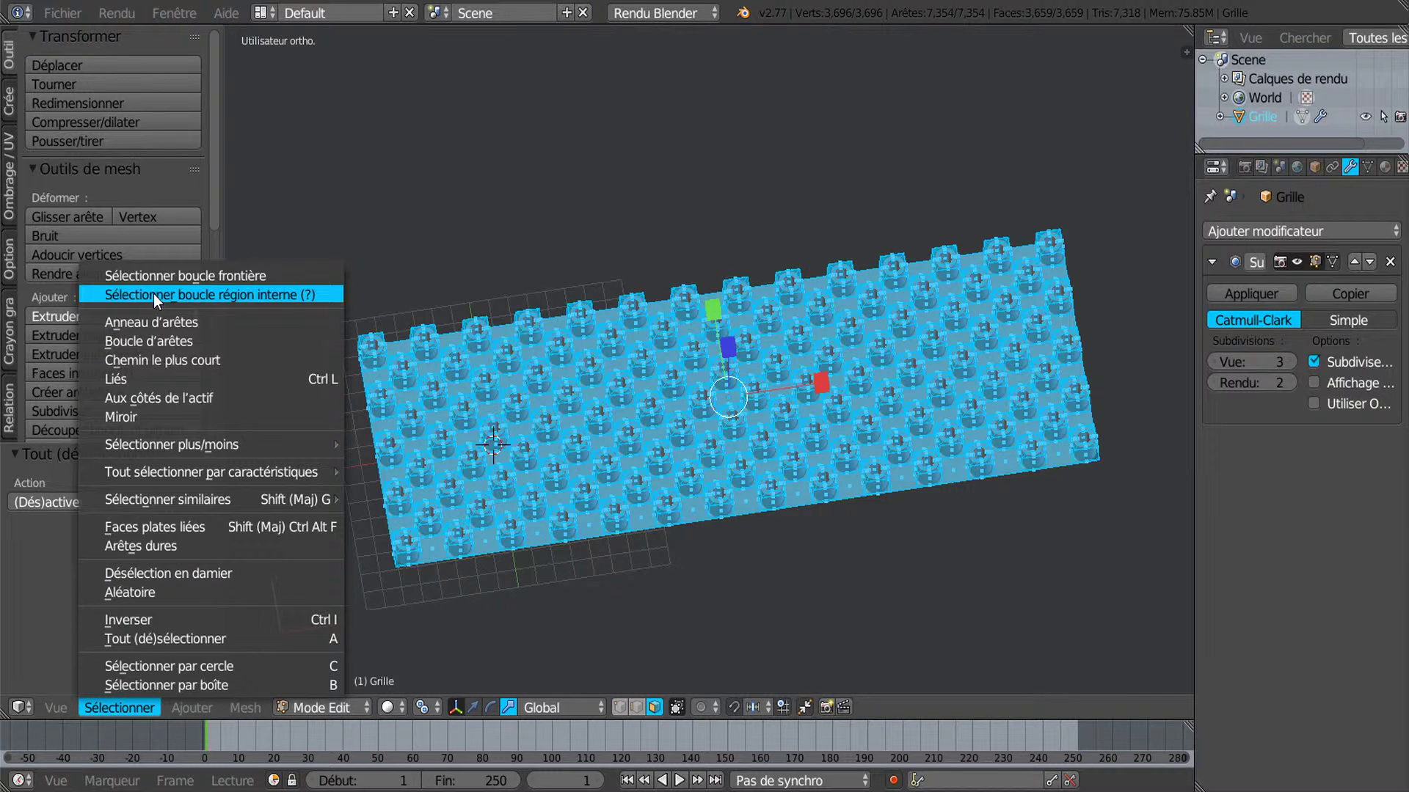
click(174, 276)
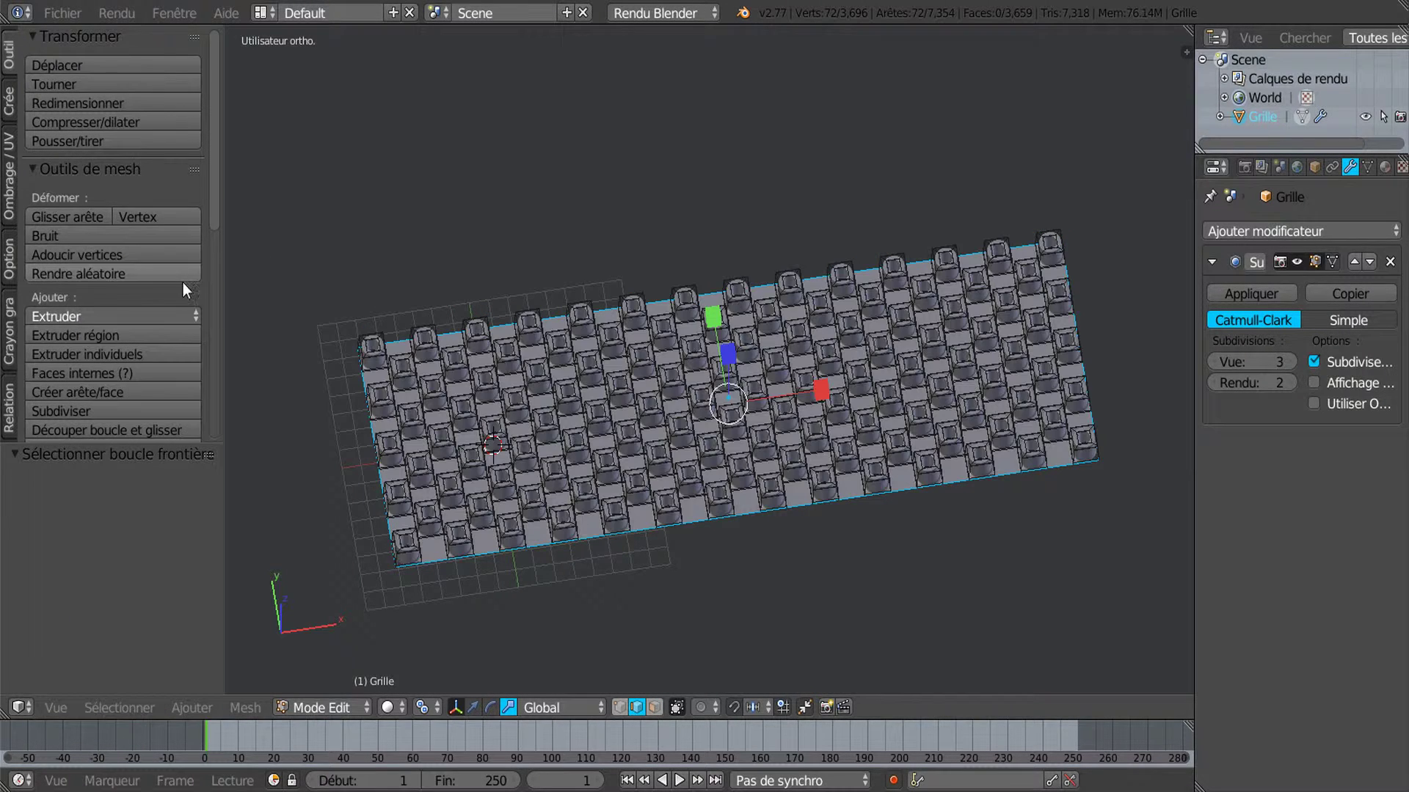
Examine the selected boundary loop in wireframe display from several angles and widen the 3D view
middle_drag(998, 498, 873, 450)
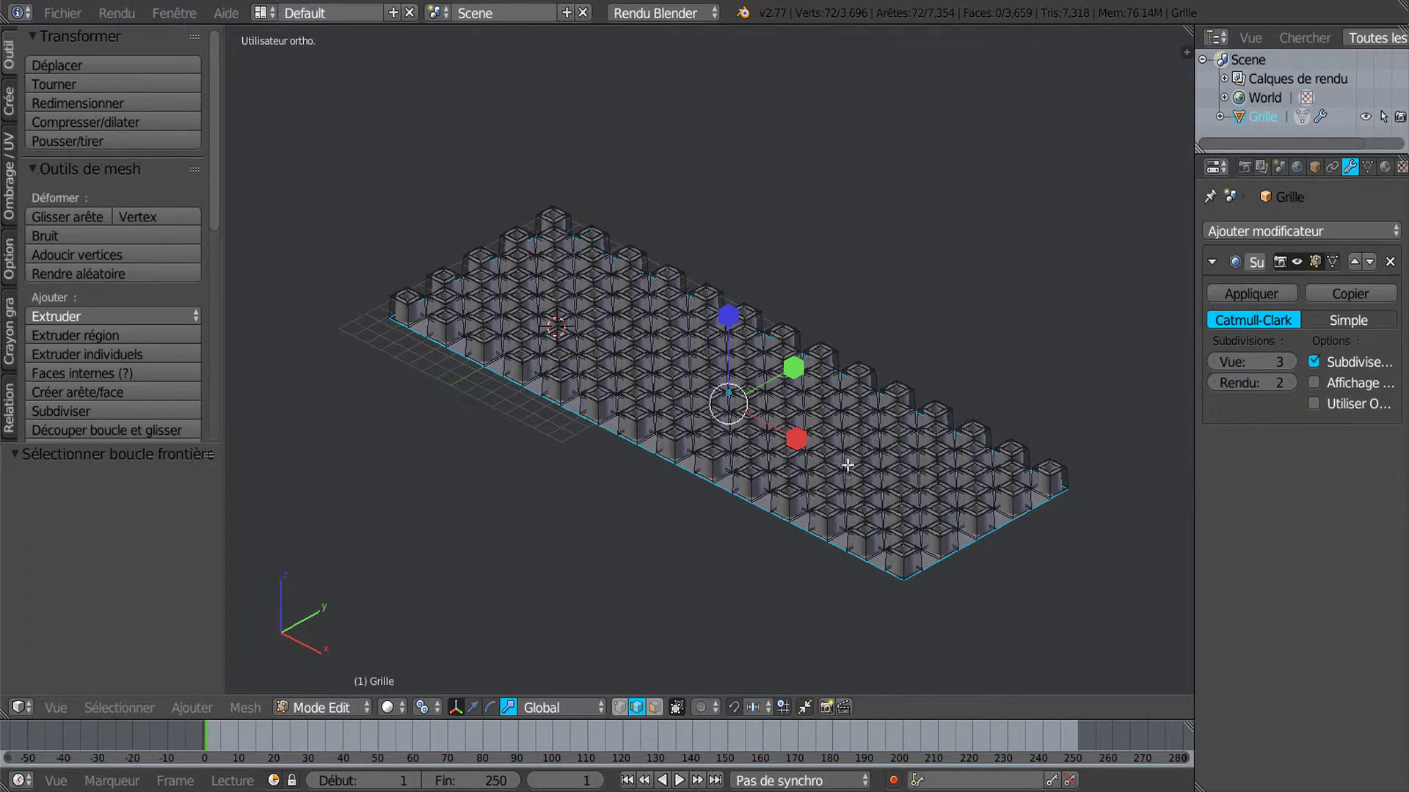
click(117, 708)
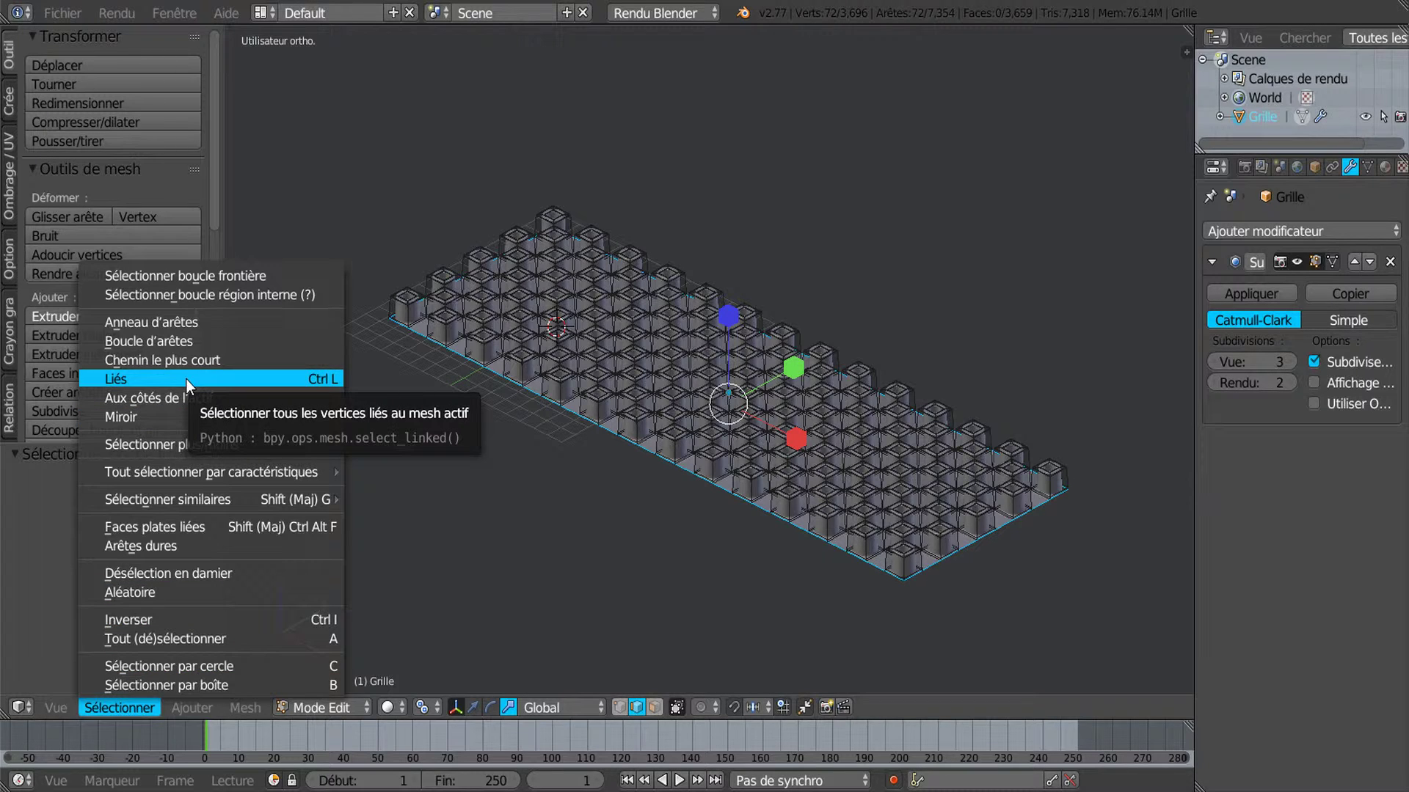
middle_drag(494, 525, 570, 575)
key(KP_7)
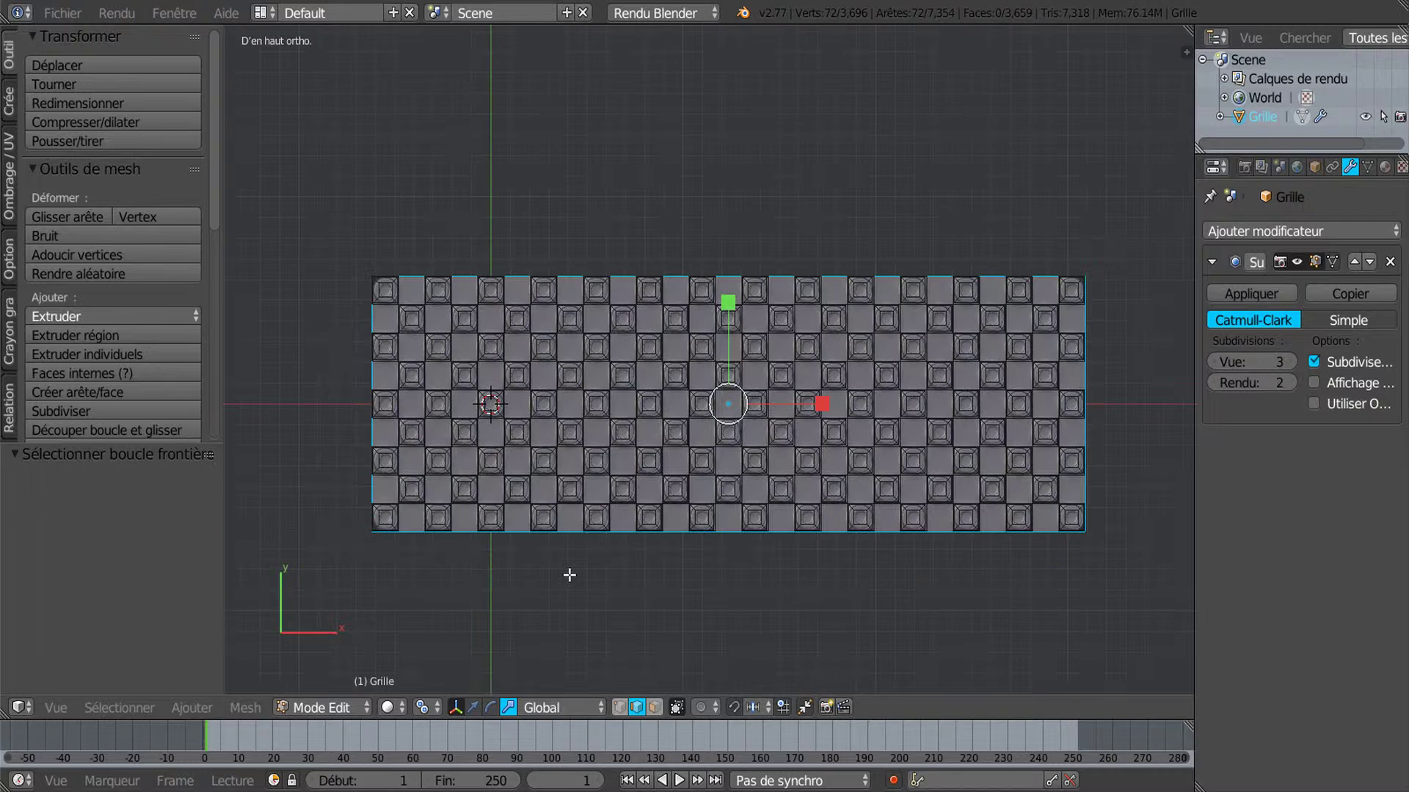
key(z)
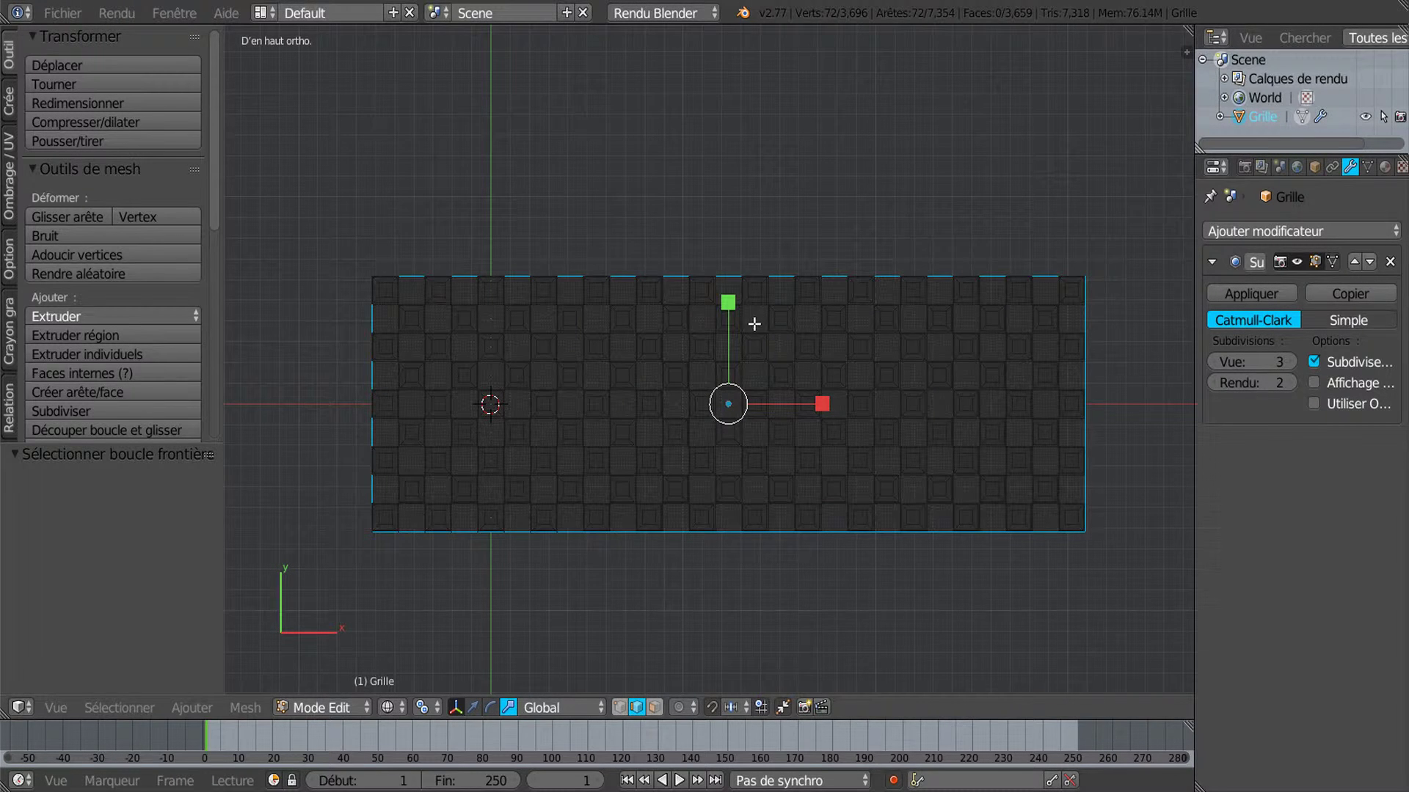
scroll(775, 407, up, 1)
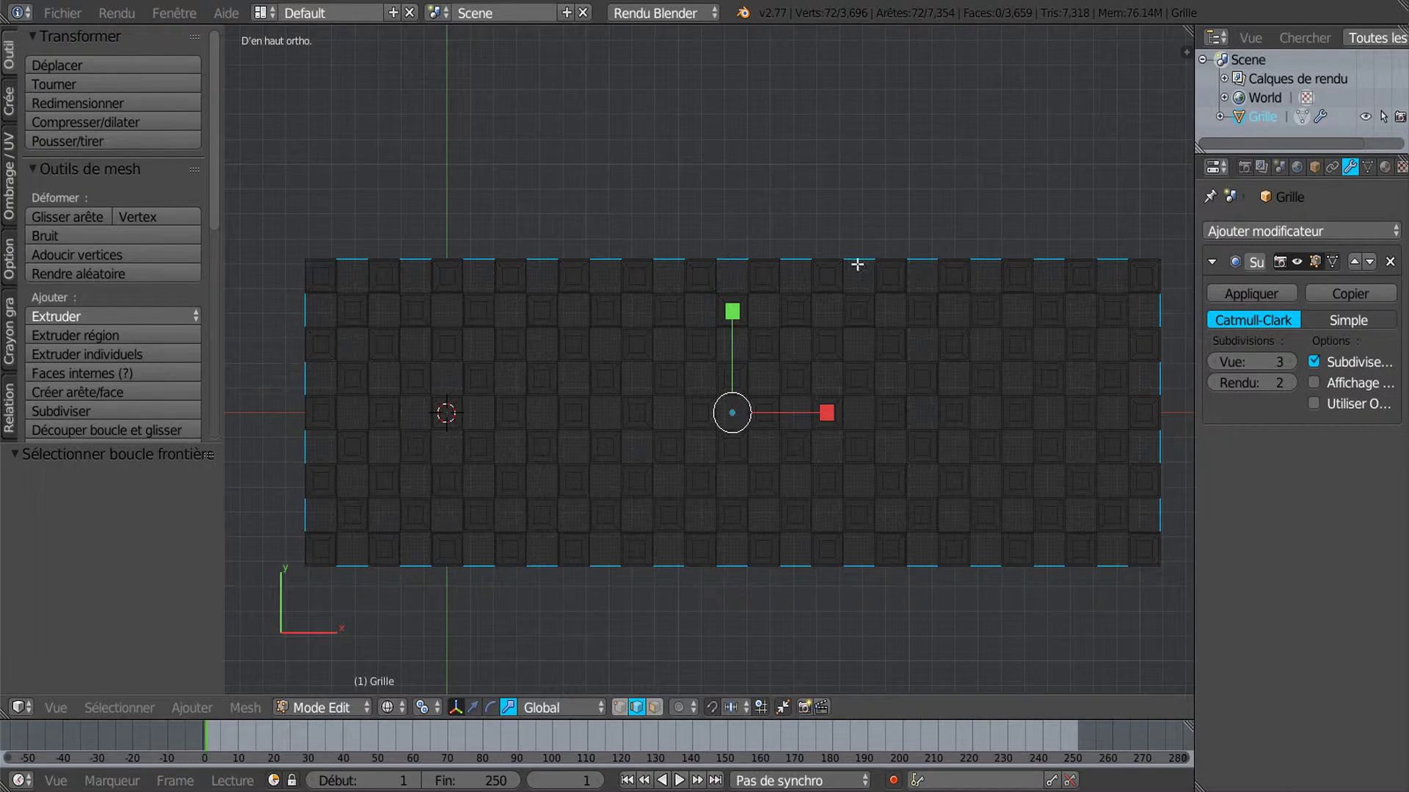
middle_drag(808, 591, 809, 416)
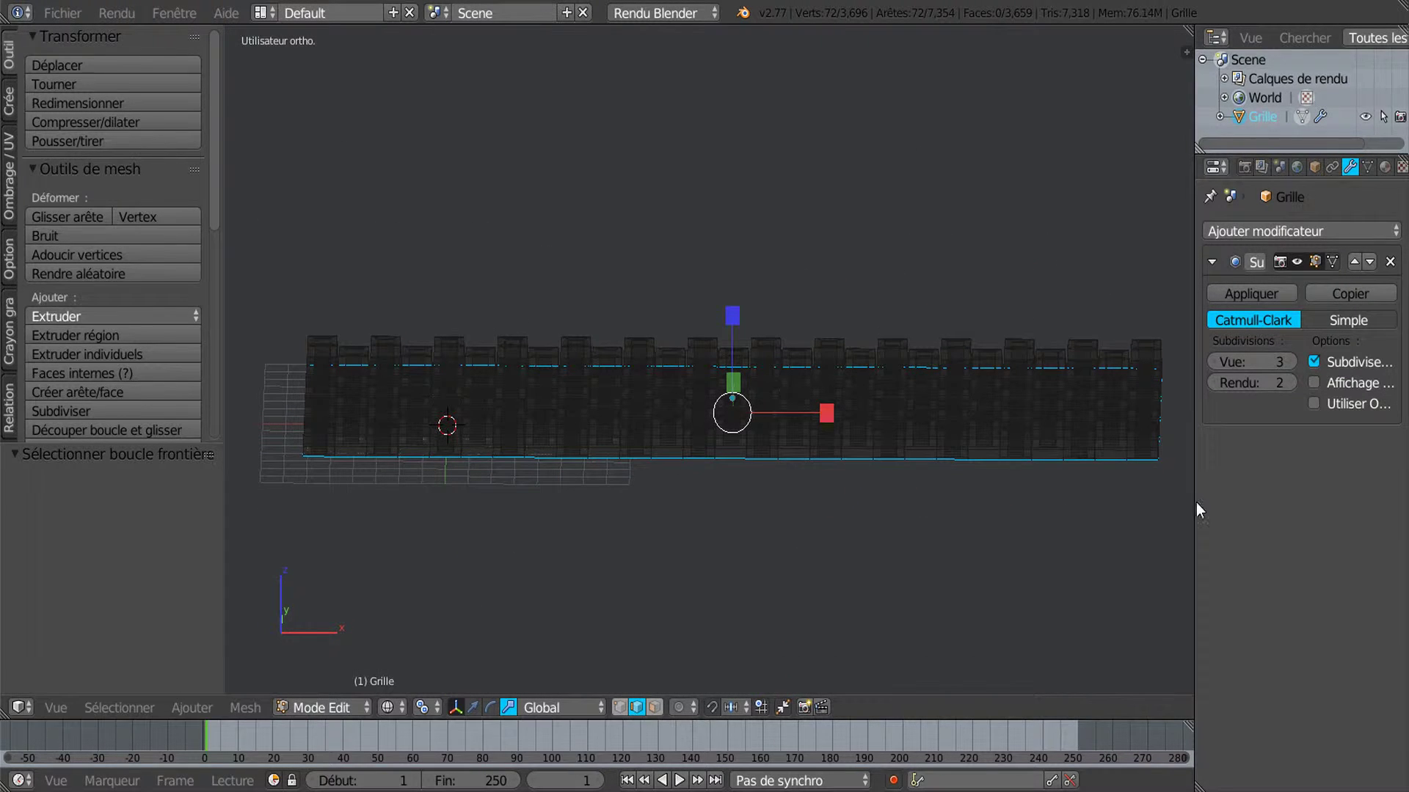
drag(1196, 506, 1265, 506)
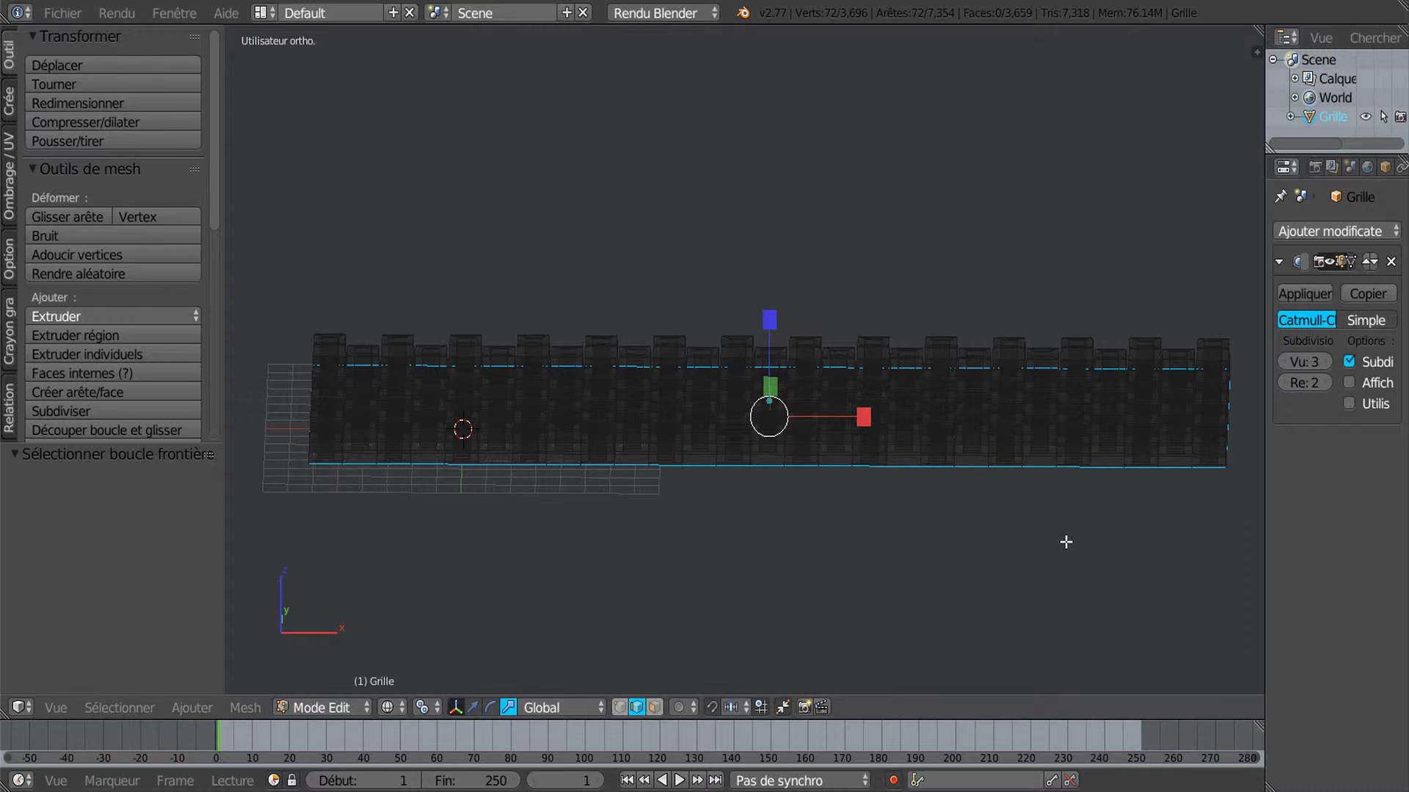
middle_drag(1068, 545, 1073, 576)
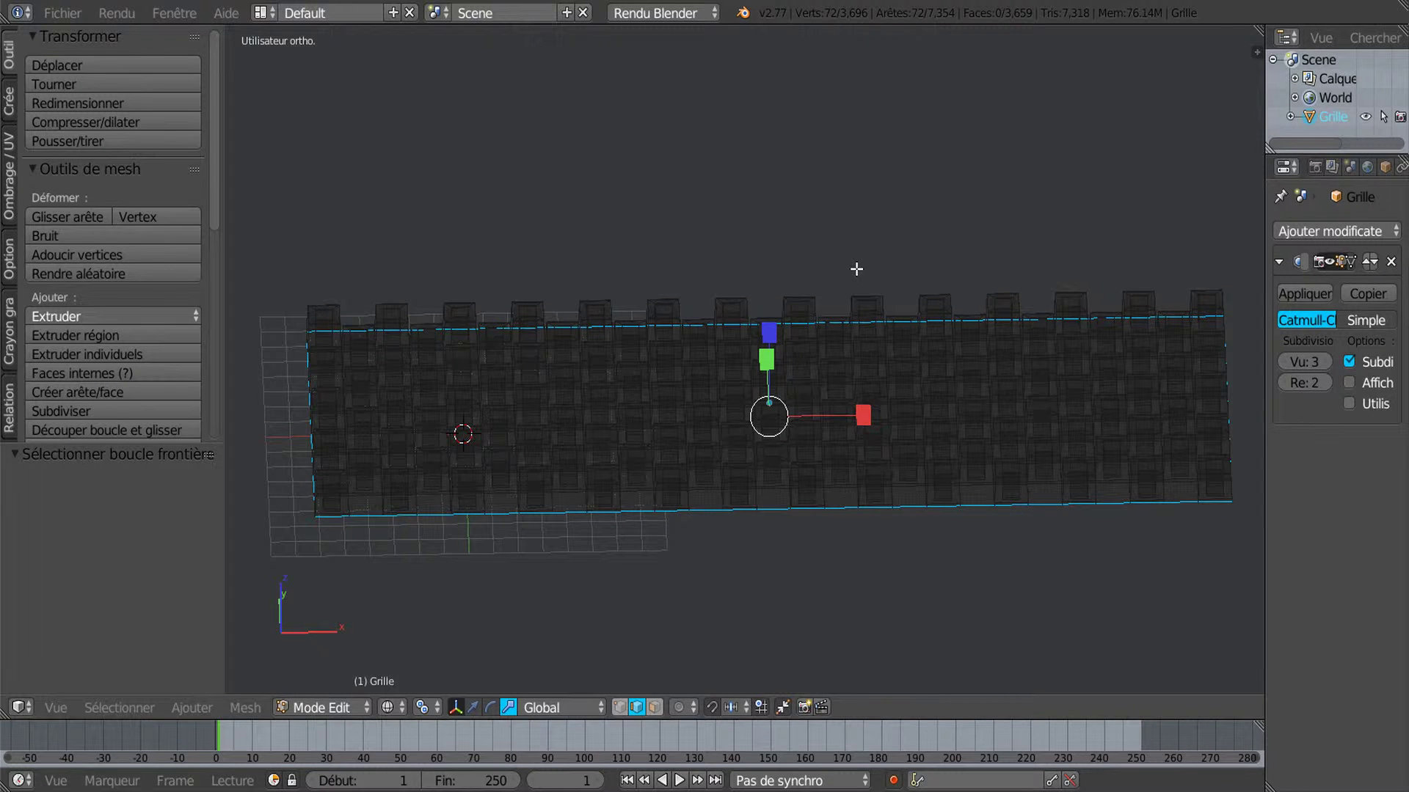
In top view, extrude the boundary loop outward by scaling it about 1.07, and stretch the new rim by 1.114 along Y
key(KP_7)
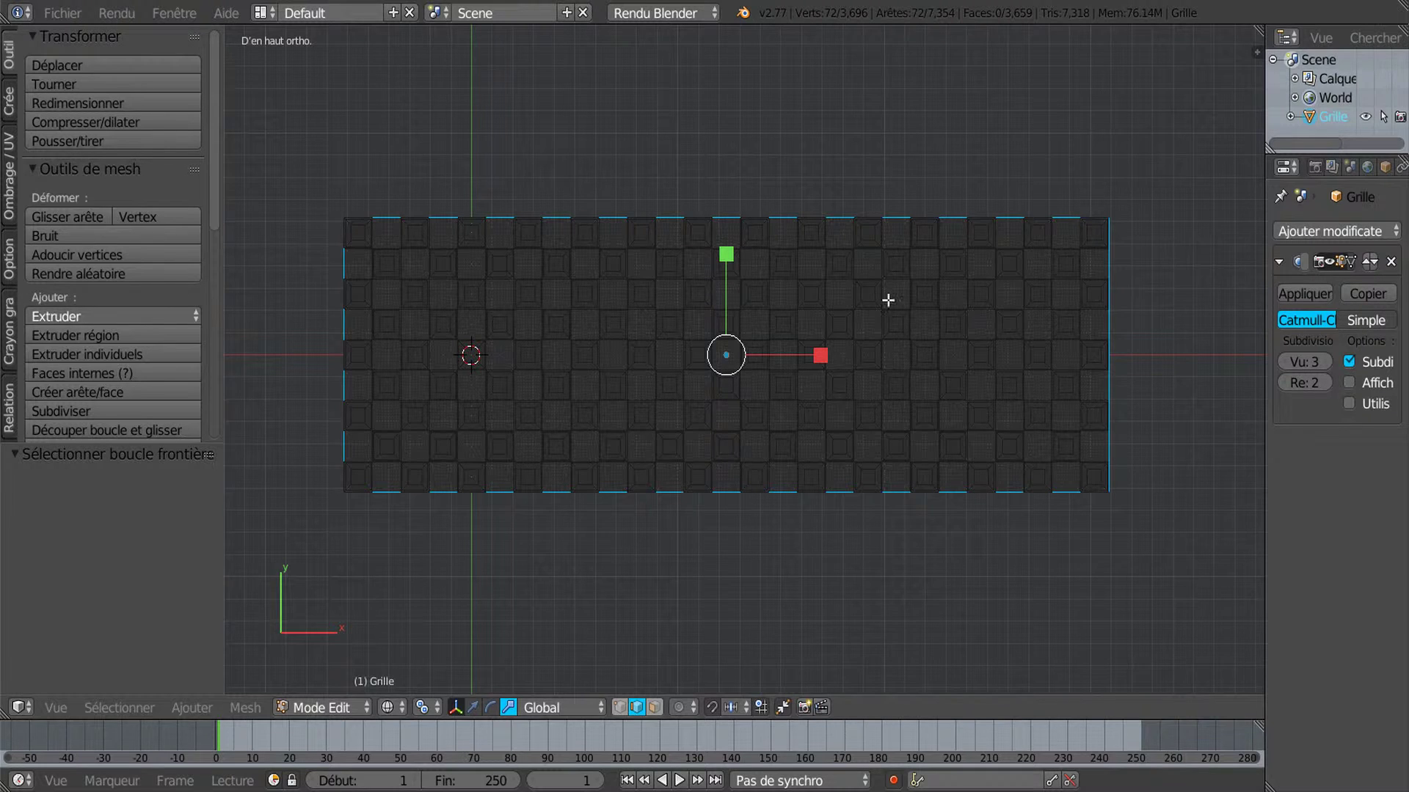
key(s)
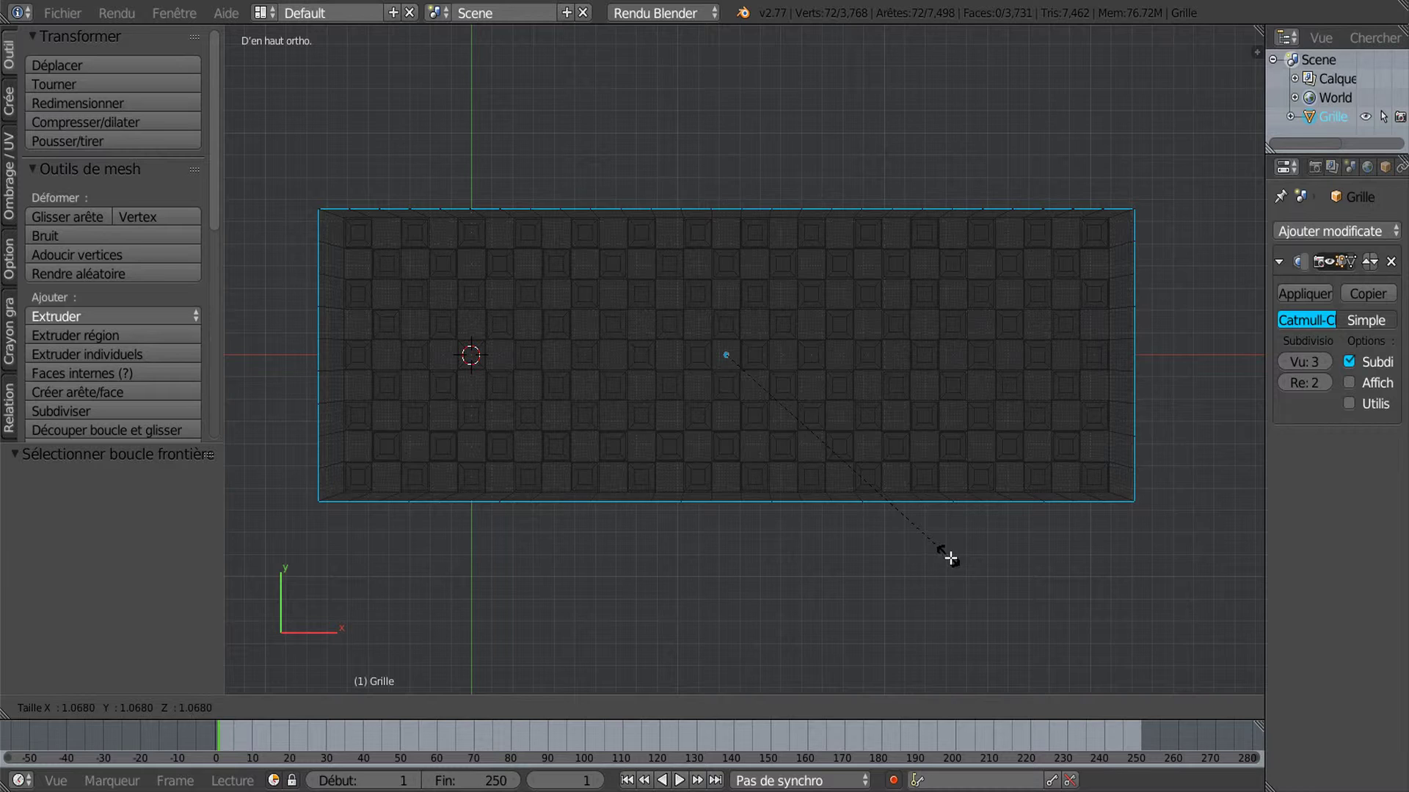
click(949, 560)
drag(730, 250, 731, 245)
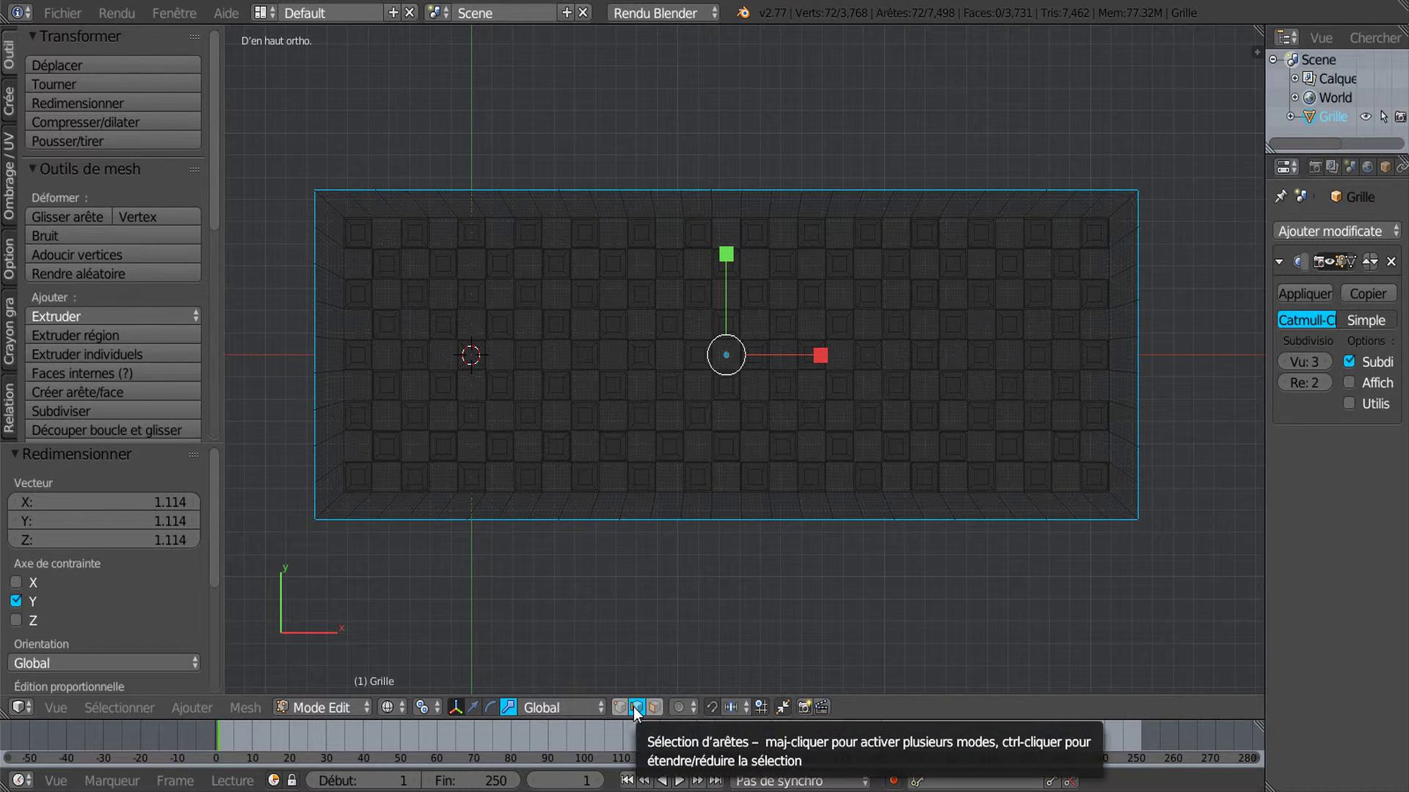
In front view, extrude the rim edges and move them down about 1.814 along Z to form side walls, and restore solid display
key(KP_1)
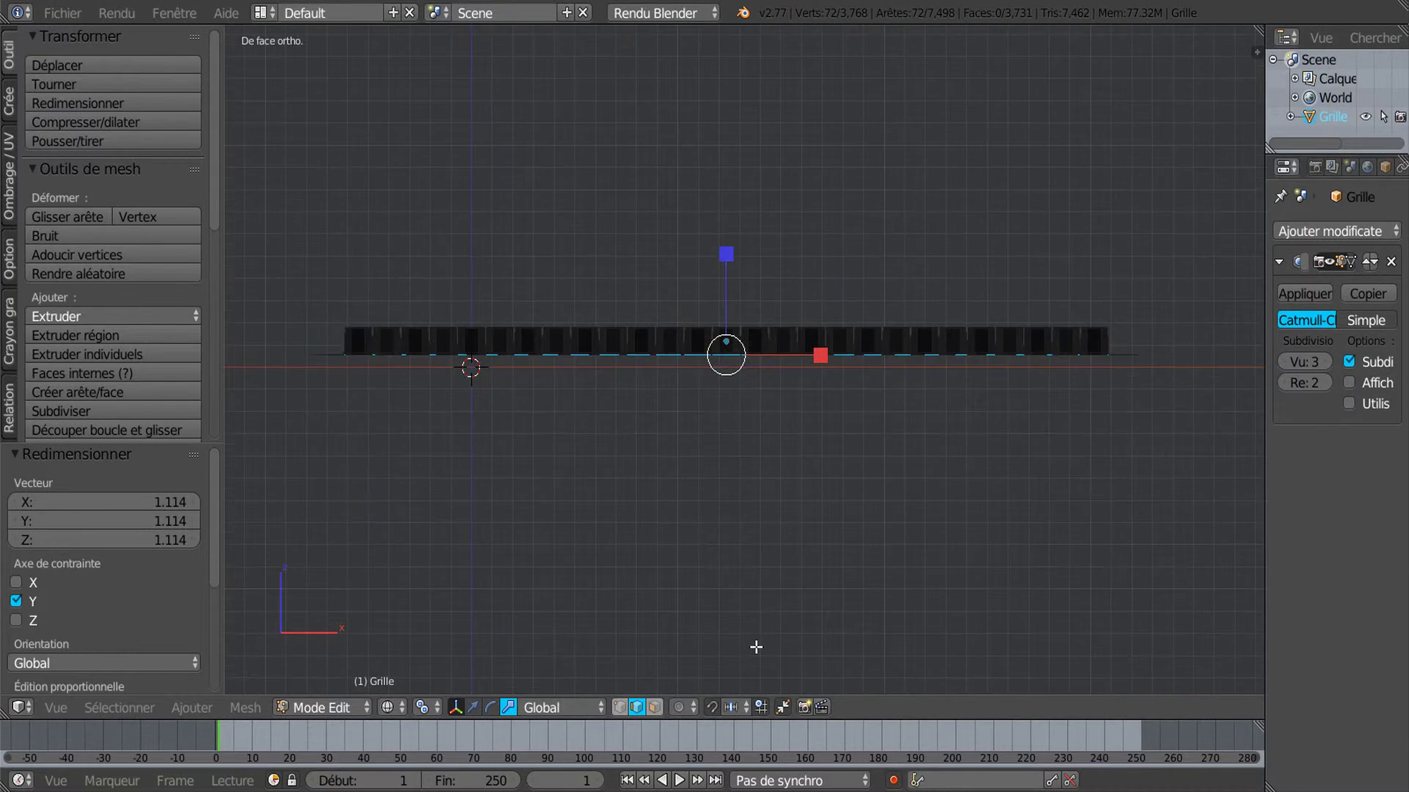
scroll(756, 647, up, 1)
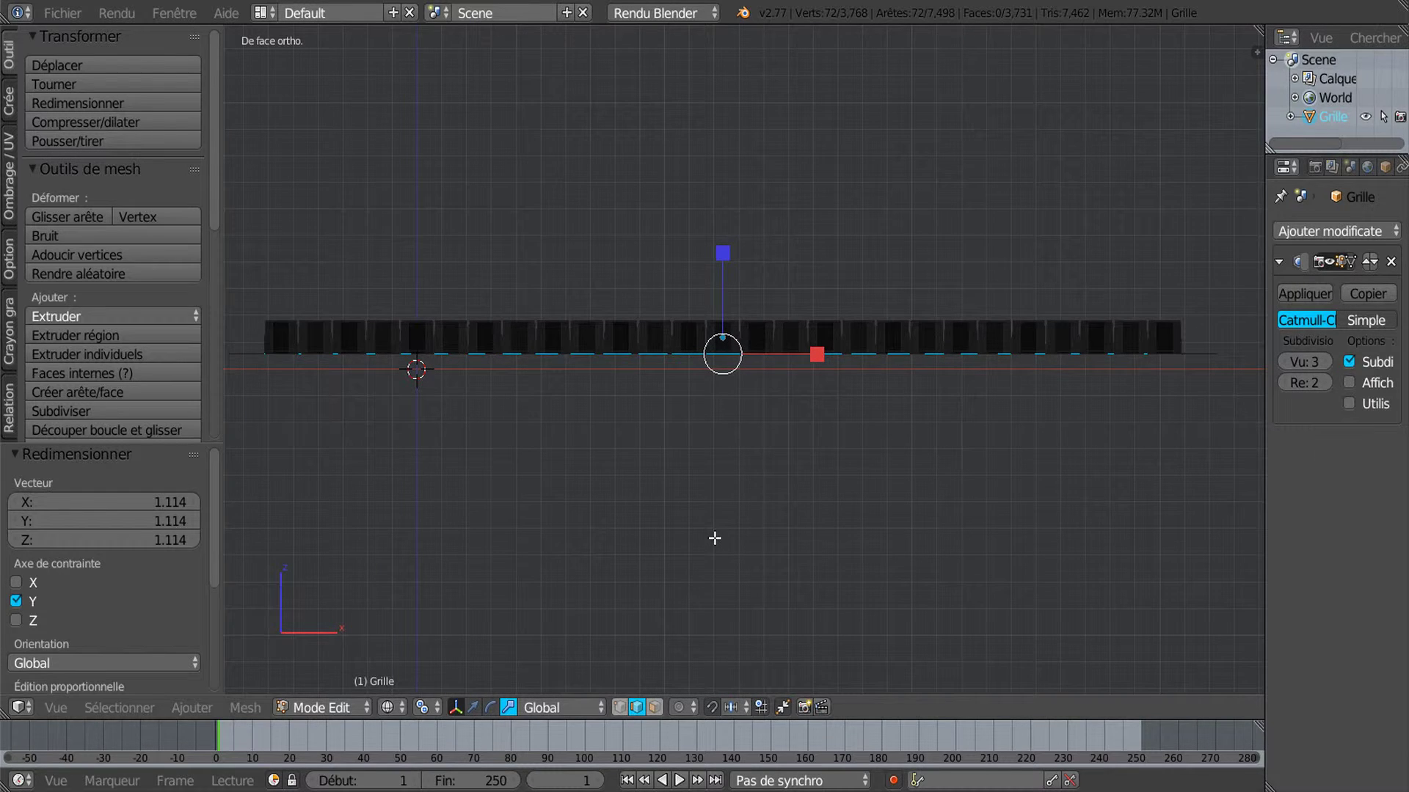
key(e)
key(Escape)
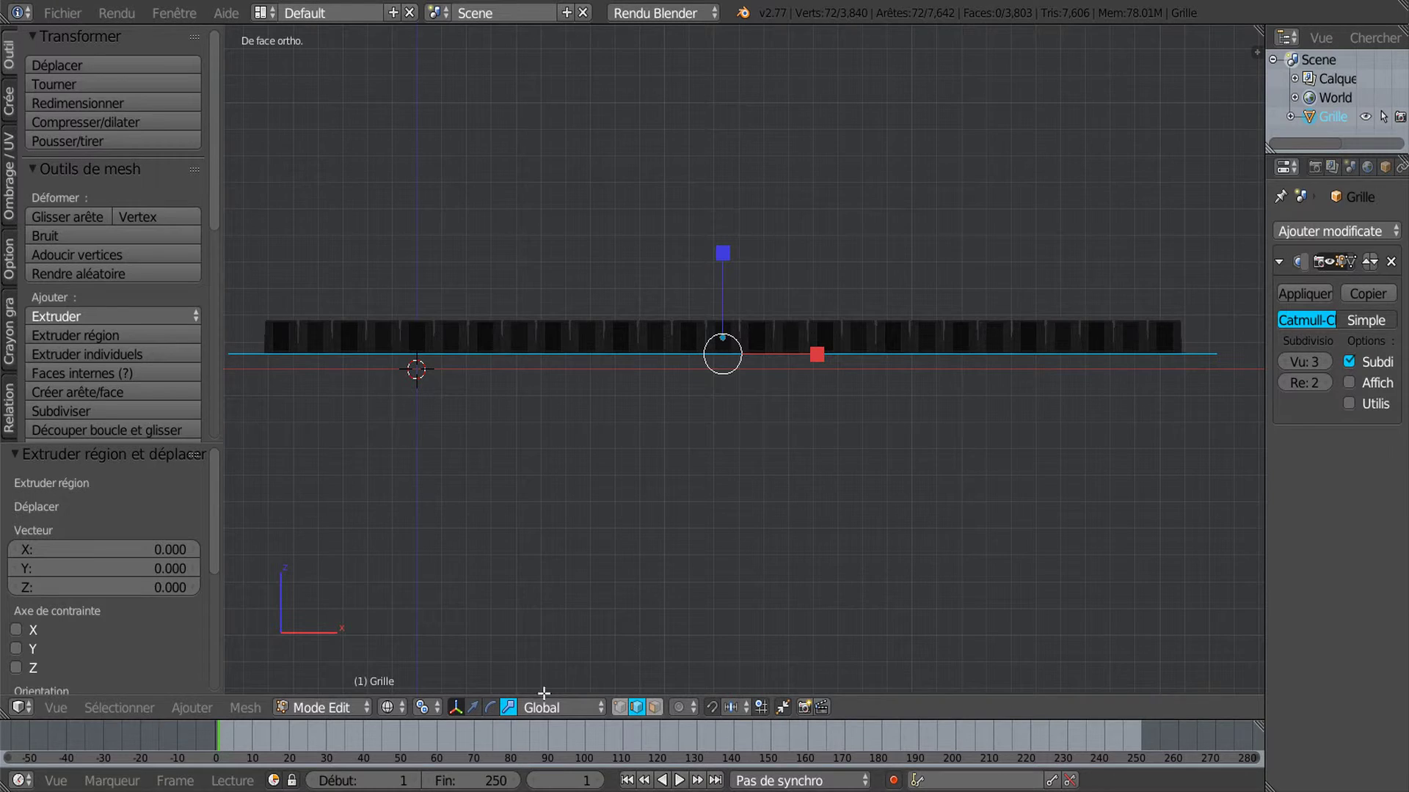
click(473, 708)
drag(726, 261, 734, 405)
mouse_move(734, 405)
middle_down()
mouse_move(826, 447)
mouse_move(868, 588)
mouse_move(869, 557)
mouse_move(808, 513)
mouse_move(807, 577)
middle_up()
key(z)
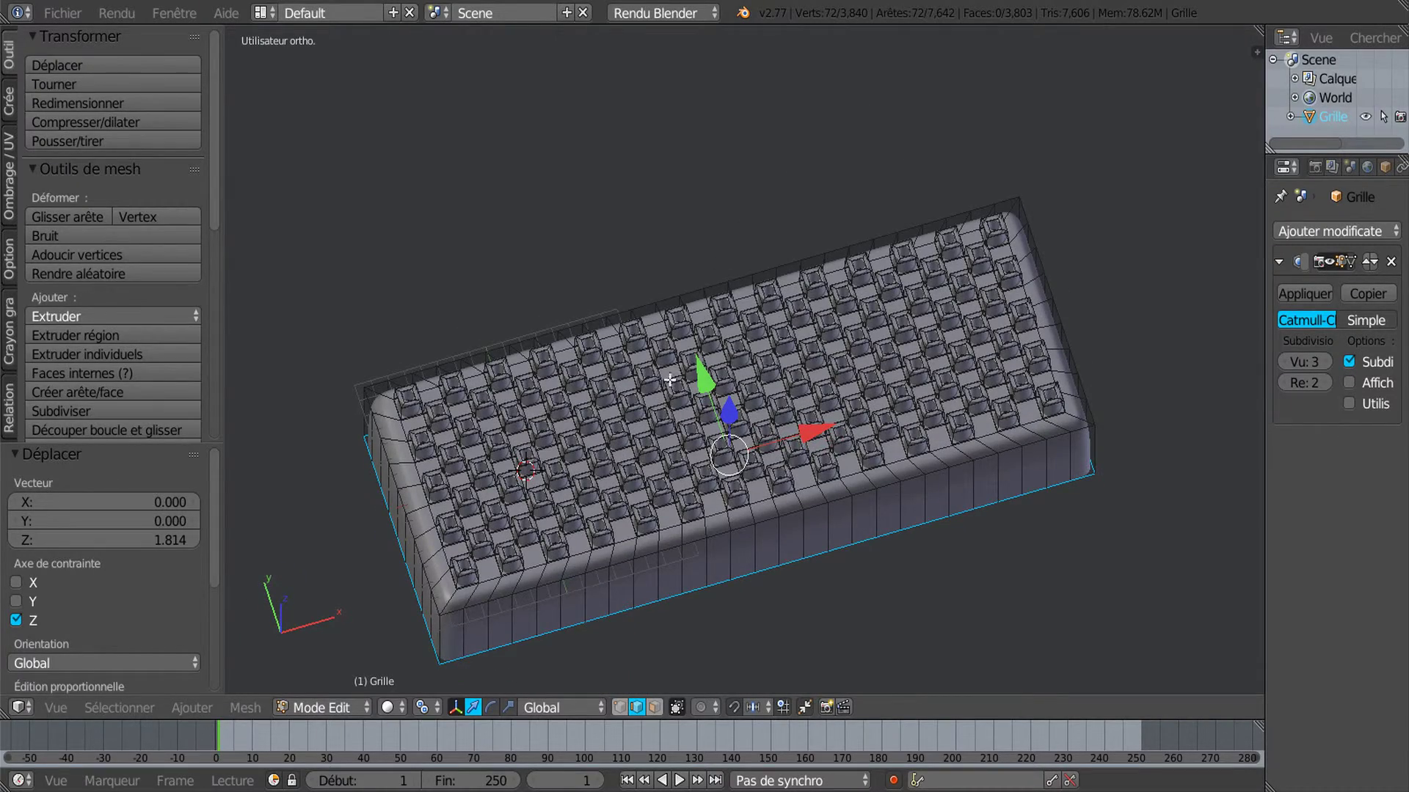
Cut one horizontal loop around the block's side walls, slide it toward the upper edge by a factor of 0.742 and return to Object mode
scroll(664, 446, up, 2)
middle_drag(667, 446, 632, 427)
scroll(672, 415, up, 2)
key(Tab)
scroll(685, 438, down, 3)
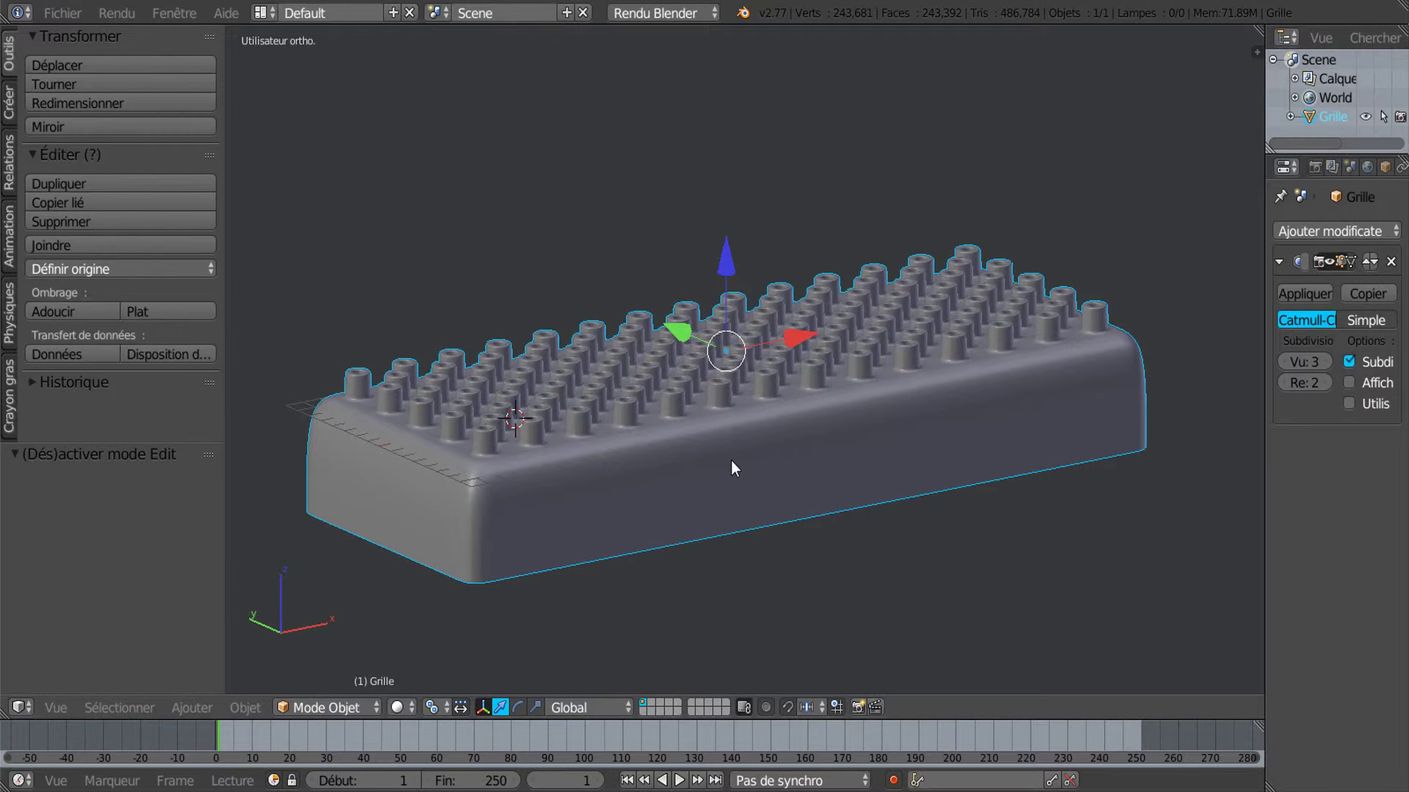
middle_drag(731, 460, 711, 455)
key(Tab)
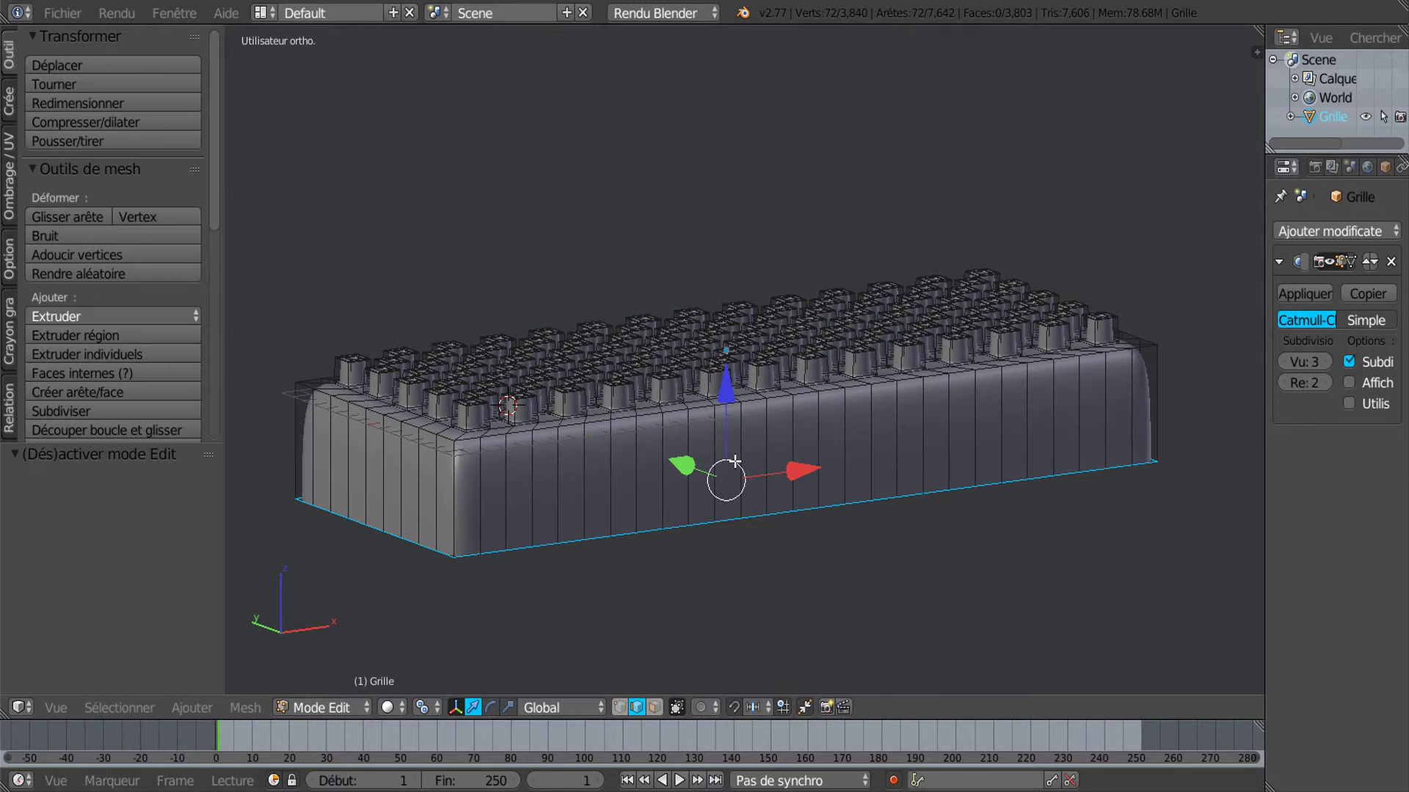
key(ctrl+r)
click(732, 466)
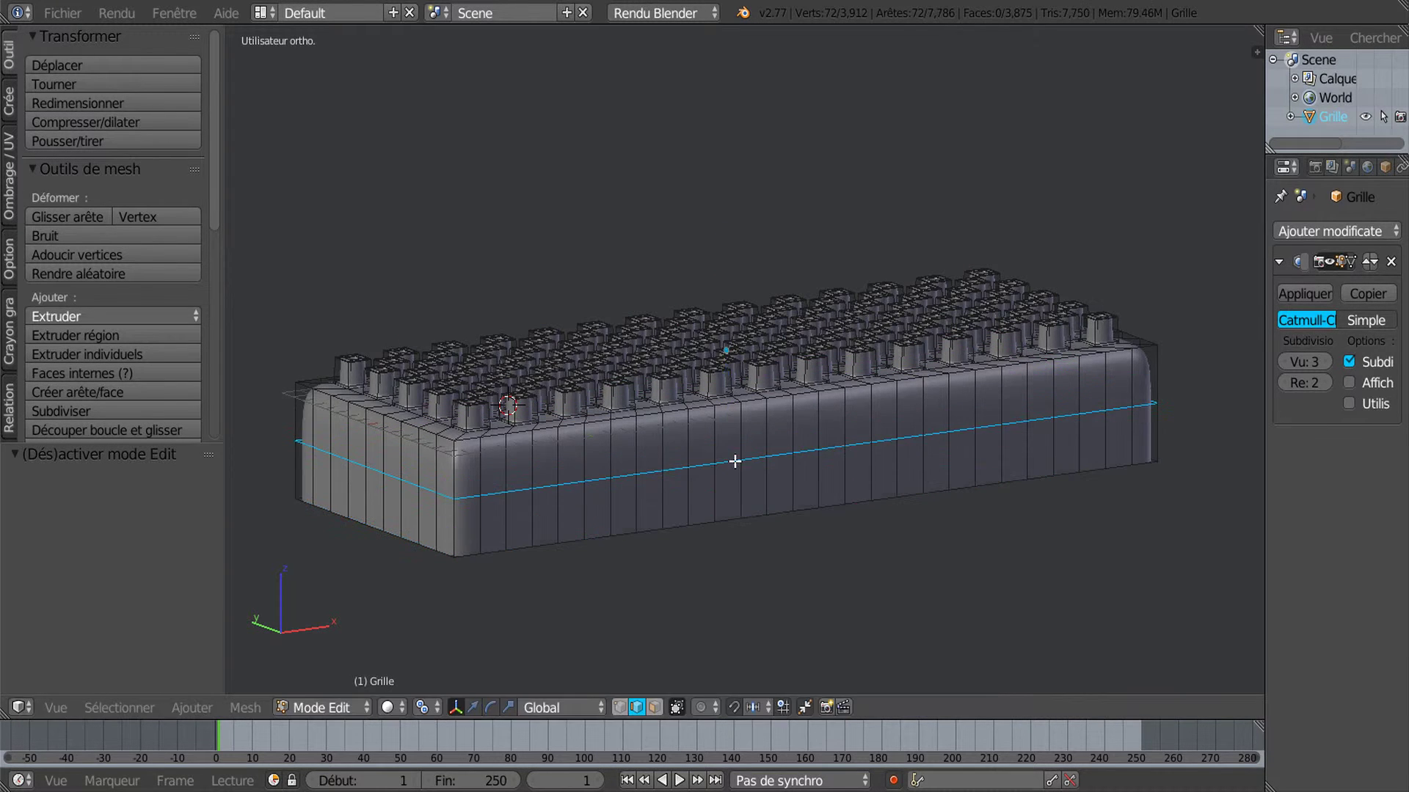
click(756, 422)
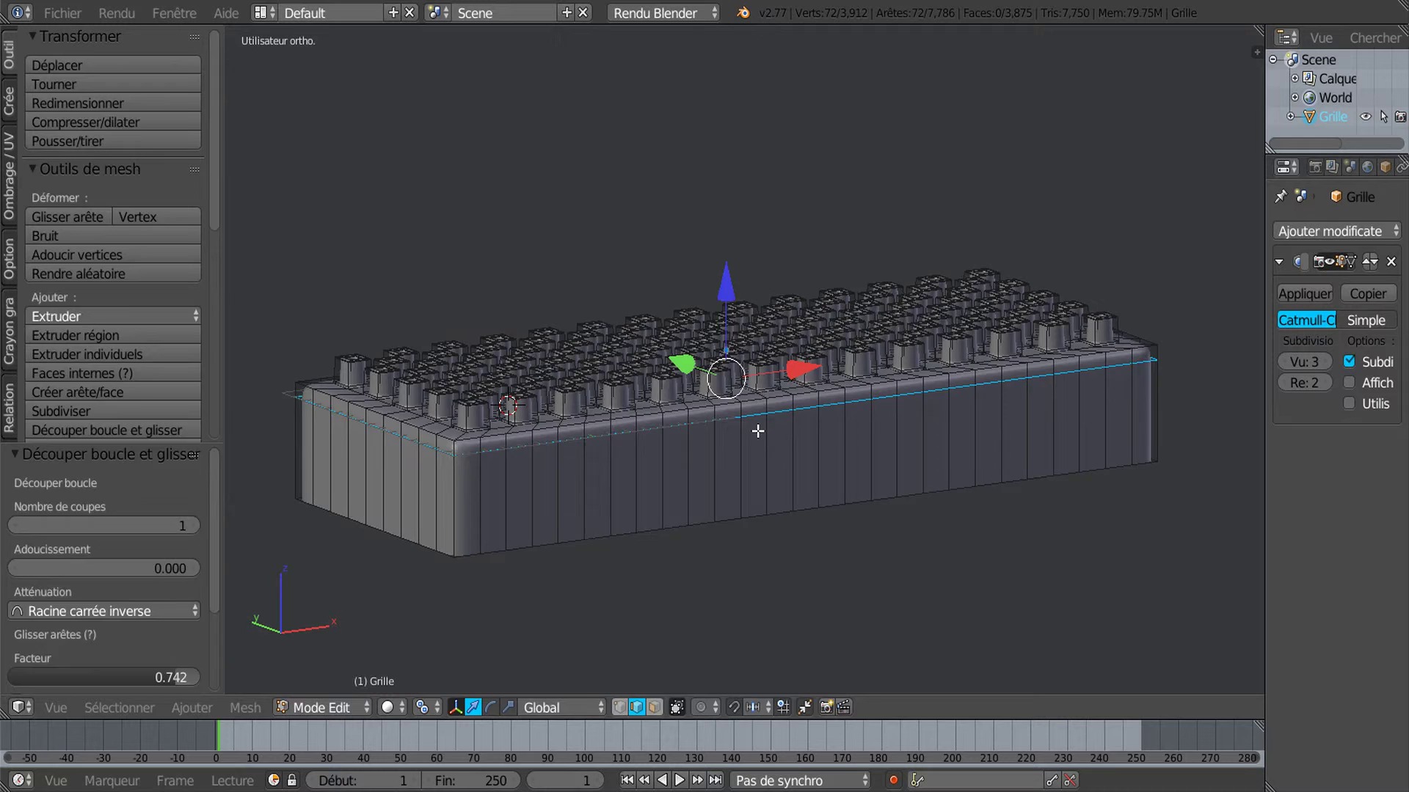
key(Tab)
Enlarge the 3D view and examine the smoothed studded block from several angles and distances
middle_drag(756, 419, 812, 490)
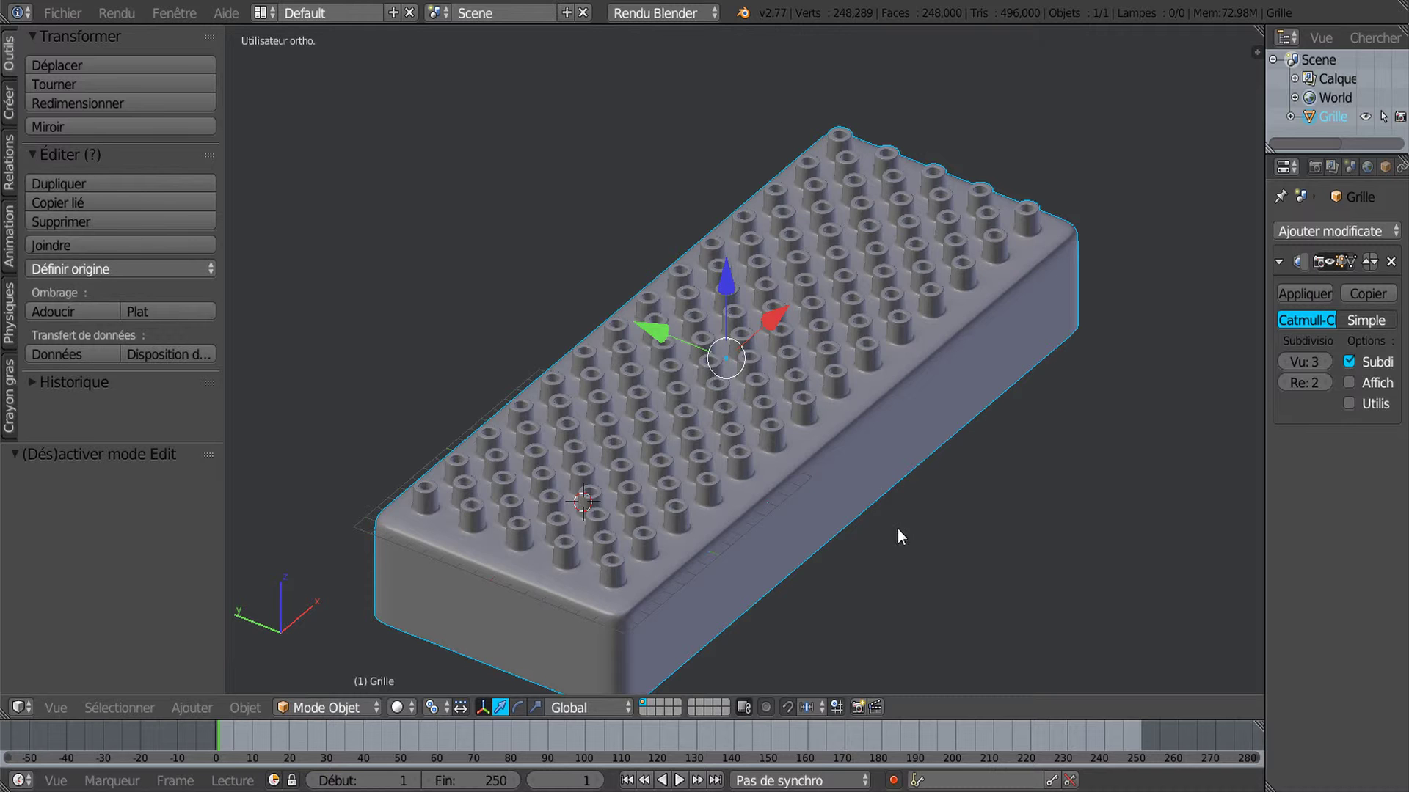
middle_drag(895, 532, 892, 476)
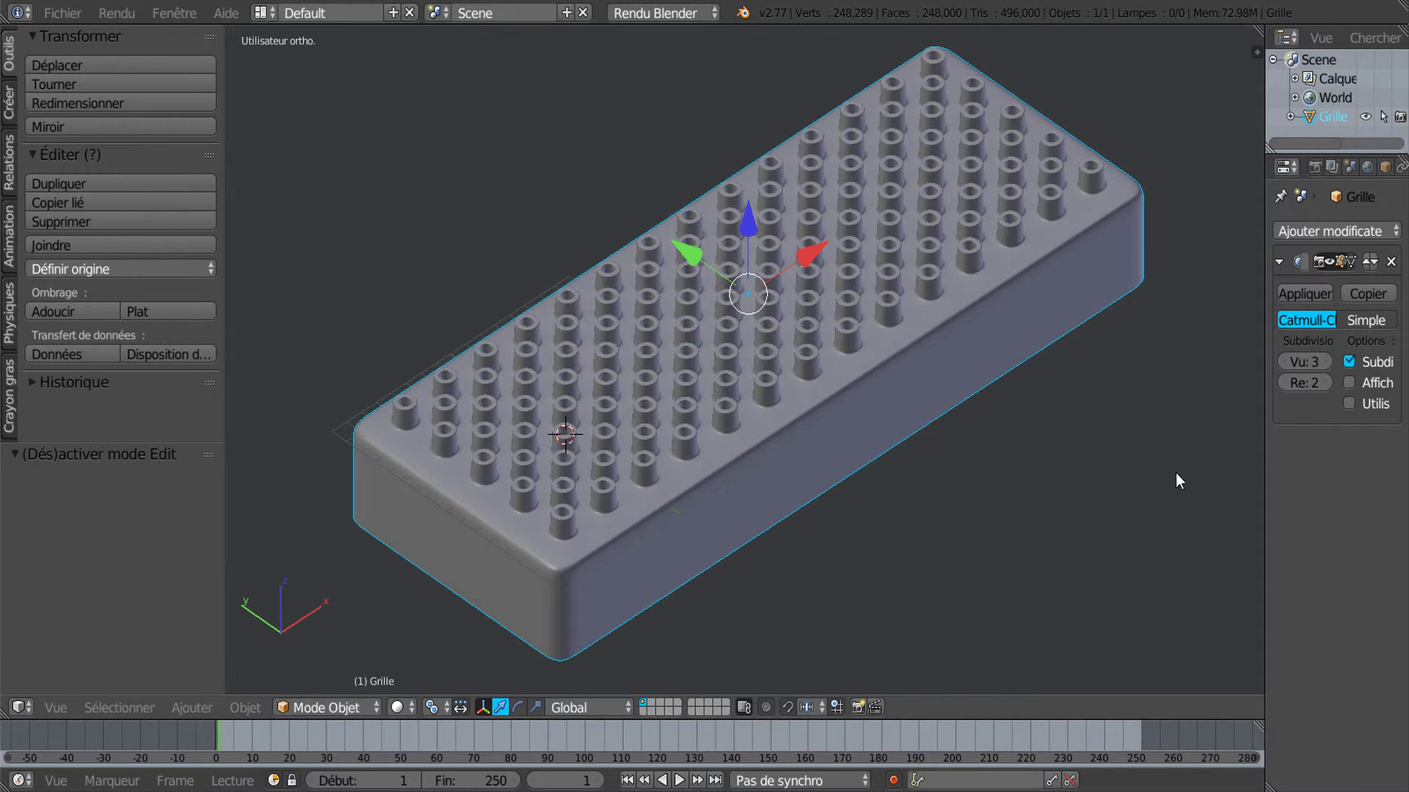
drag(1266, 474, 1332, 472)
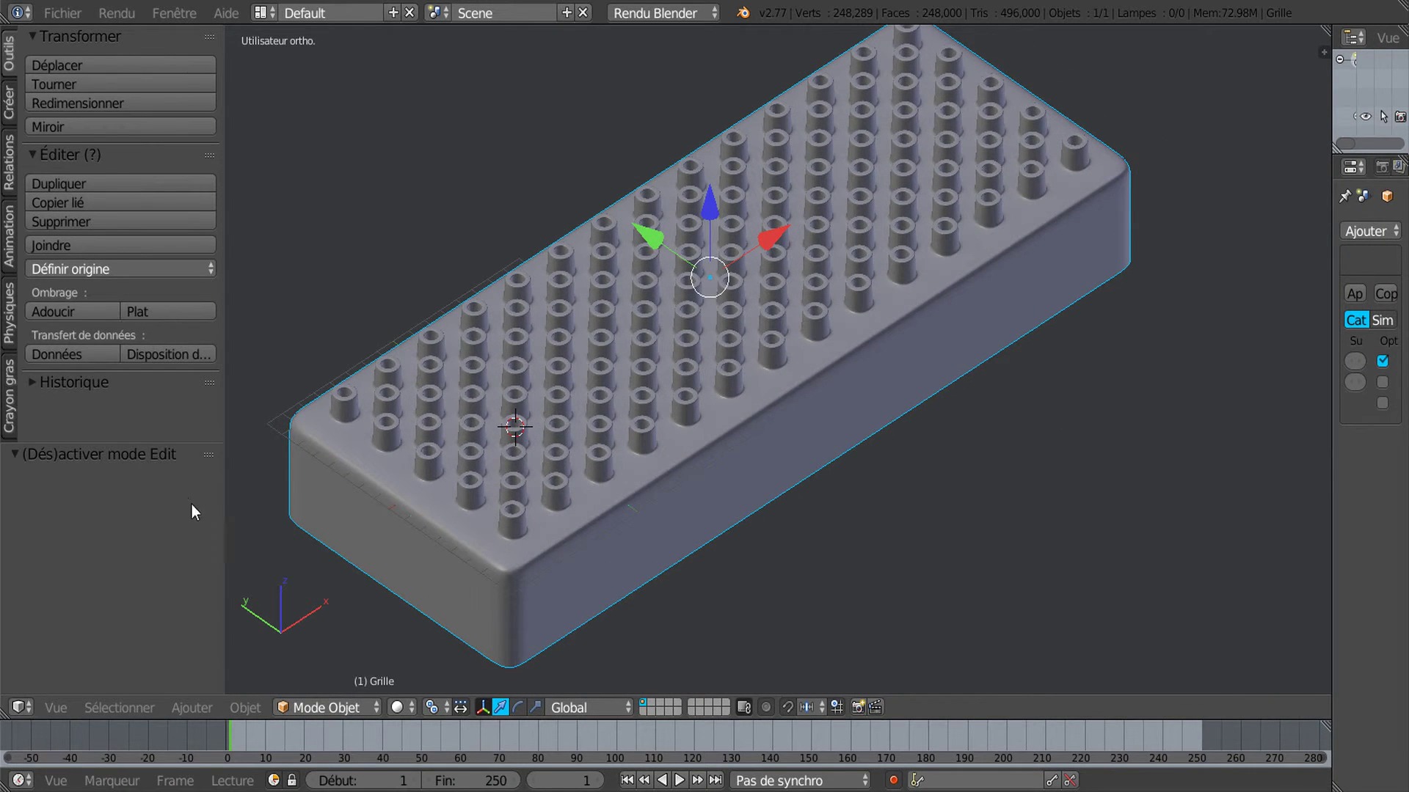
drag(223, 519, 177, 532)
middle_drag(642, 510, 740, 551)
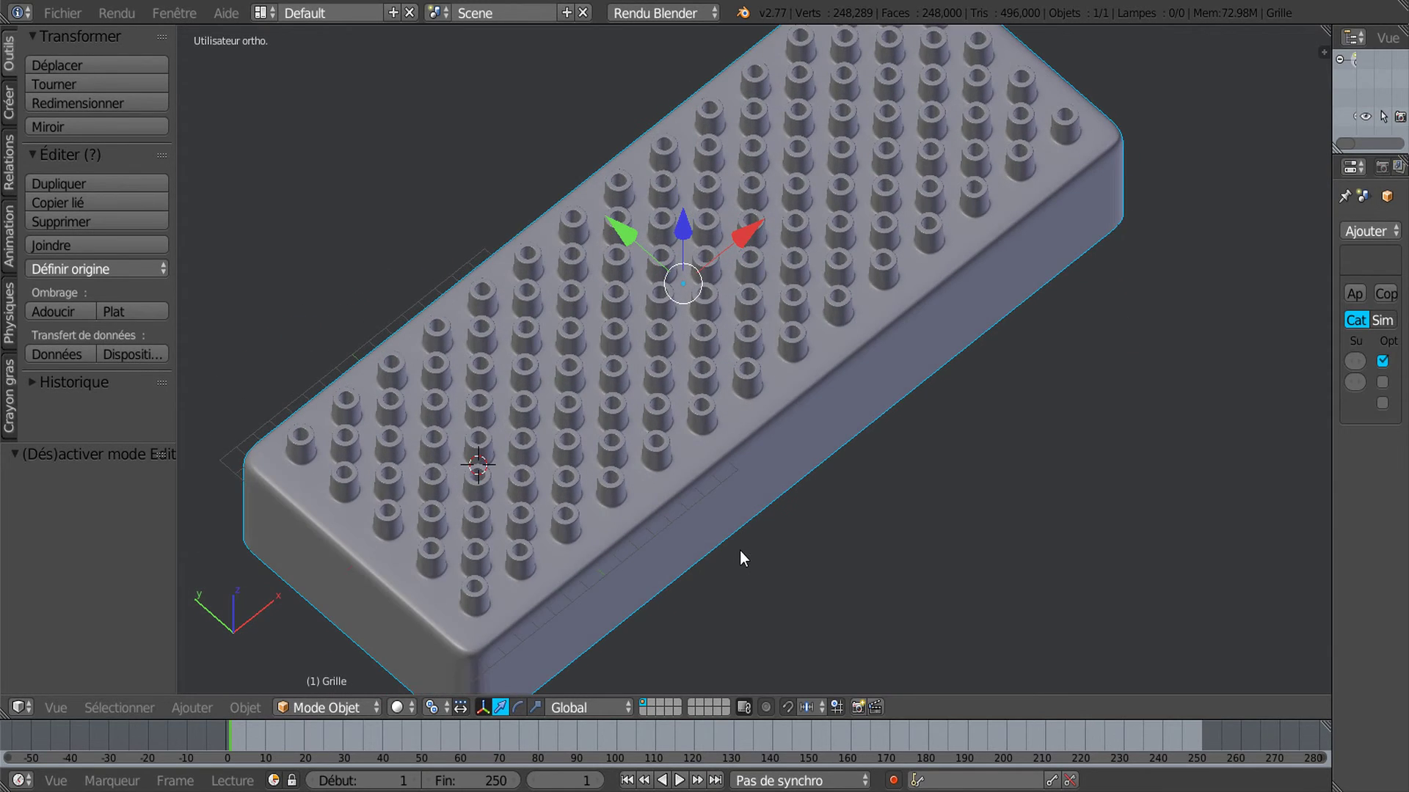
scroll(776, 534, up, 5)
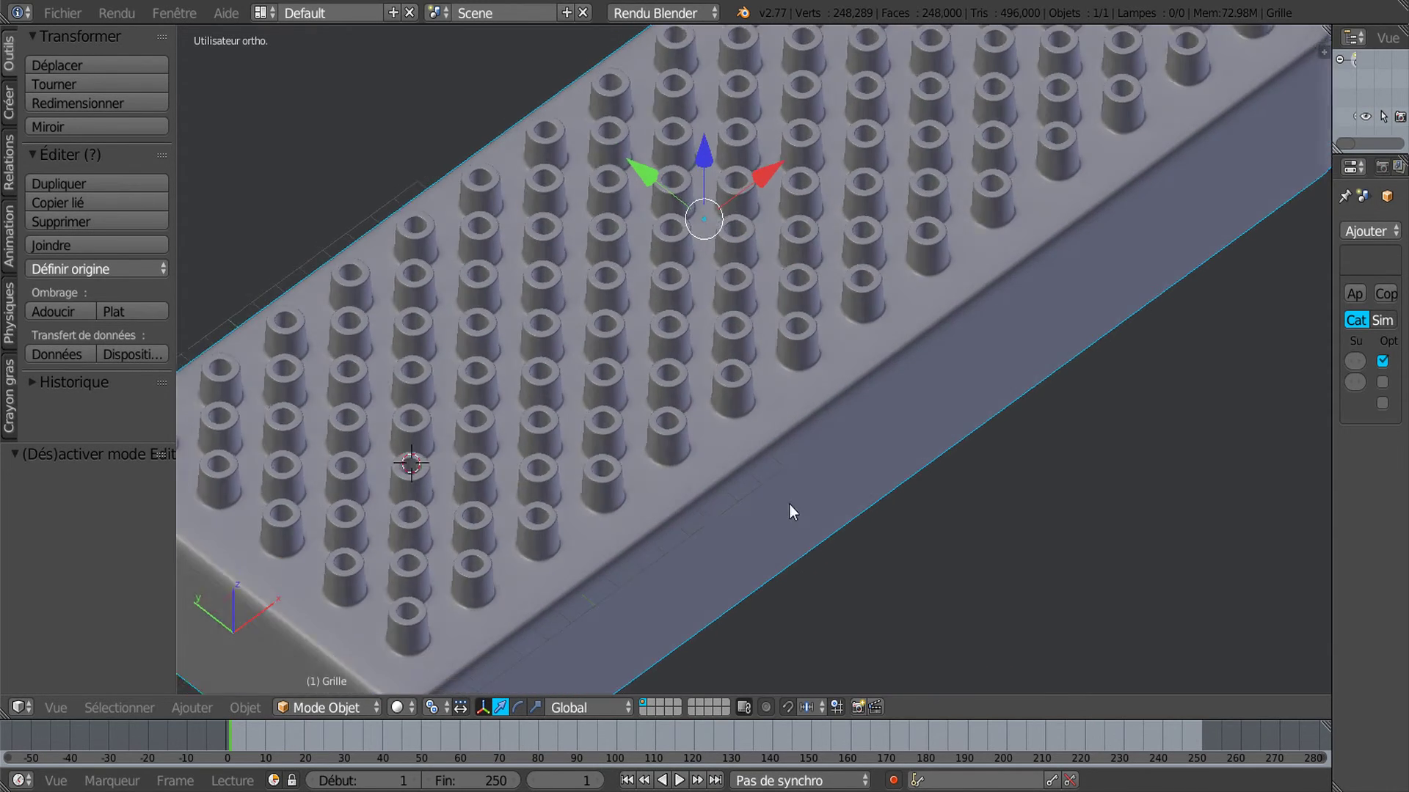
scroll(791, 502, down, 4)
shift+middle_drag(800, 484, 822, 518)
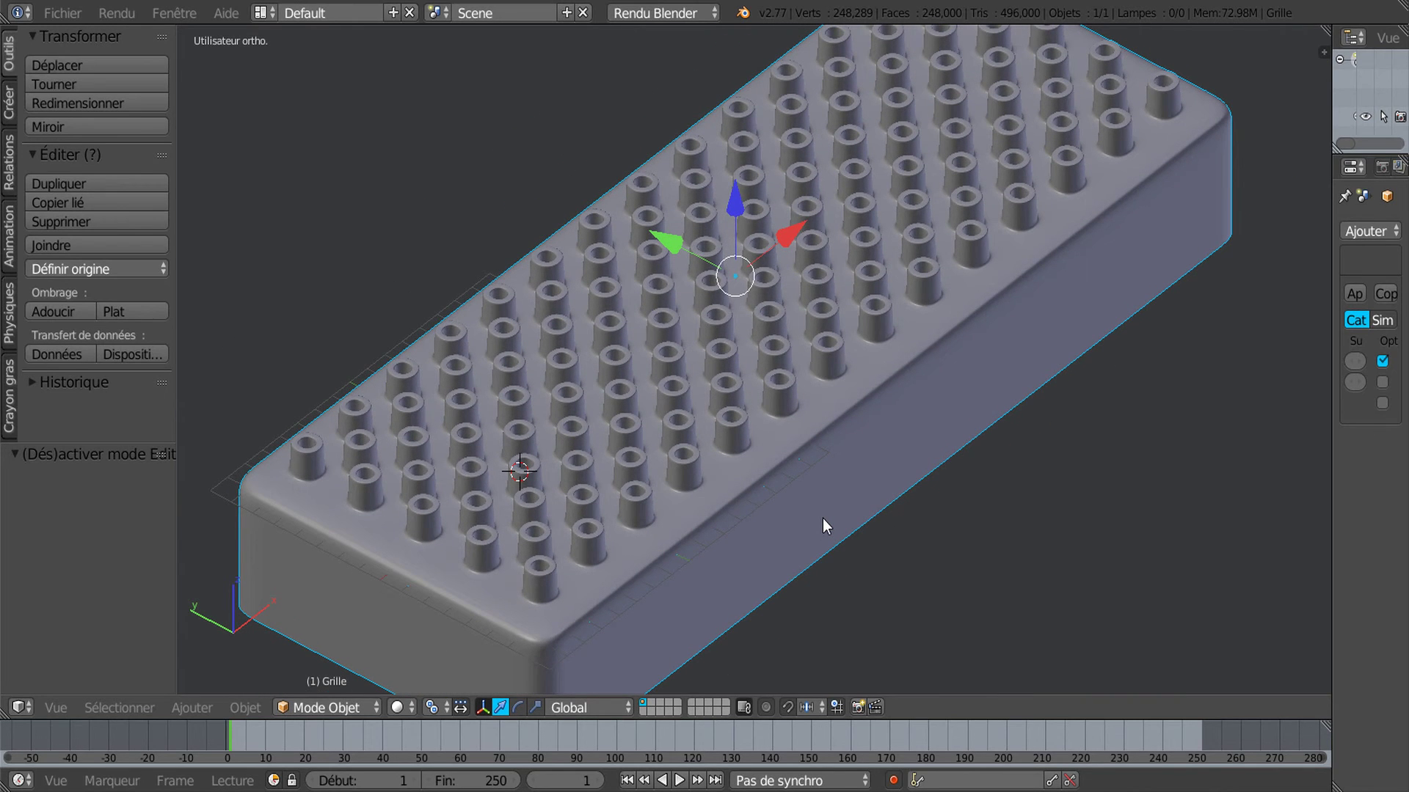